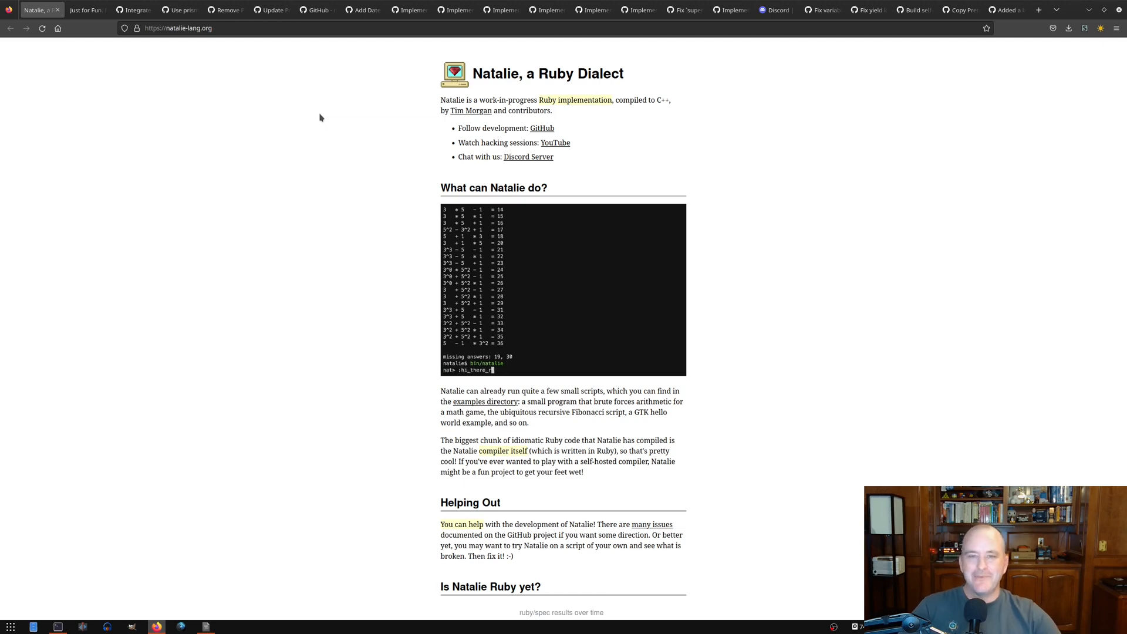
Switch to the Just for Fun page and highlight part of the second question in its list.
click(85, 10)
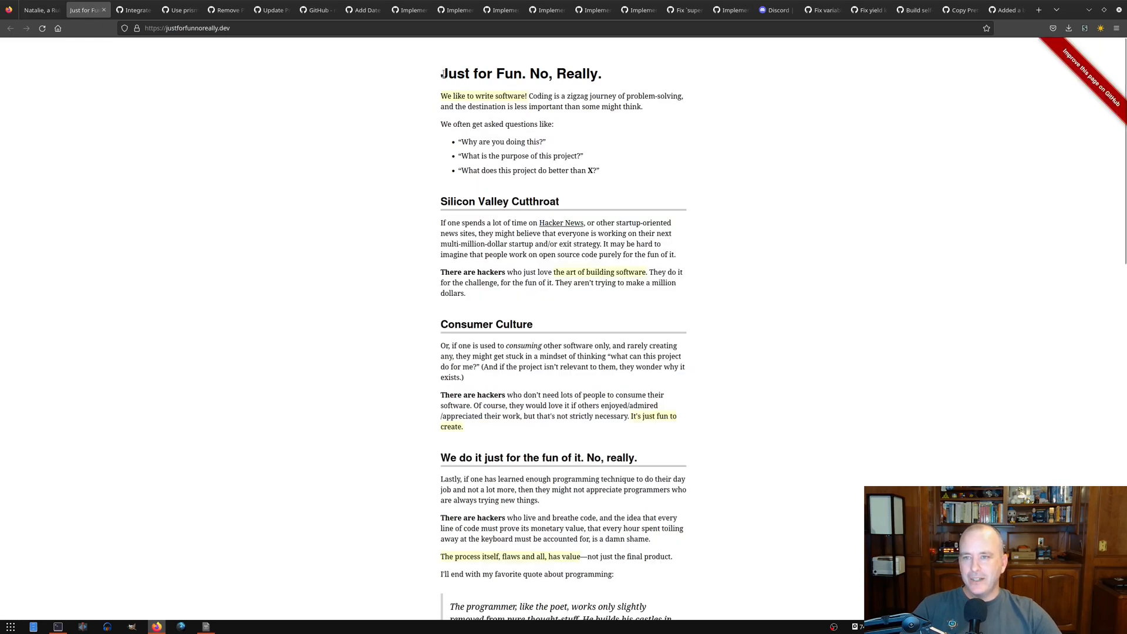
drag(501, 138, 546, 141)
click(514, 166)
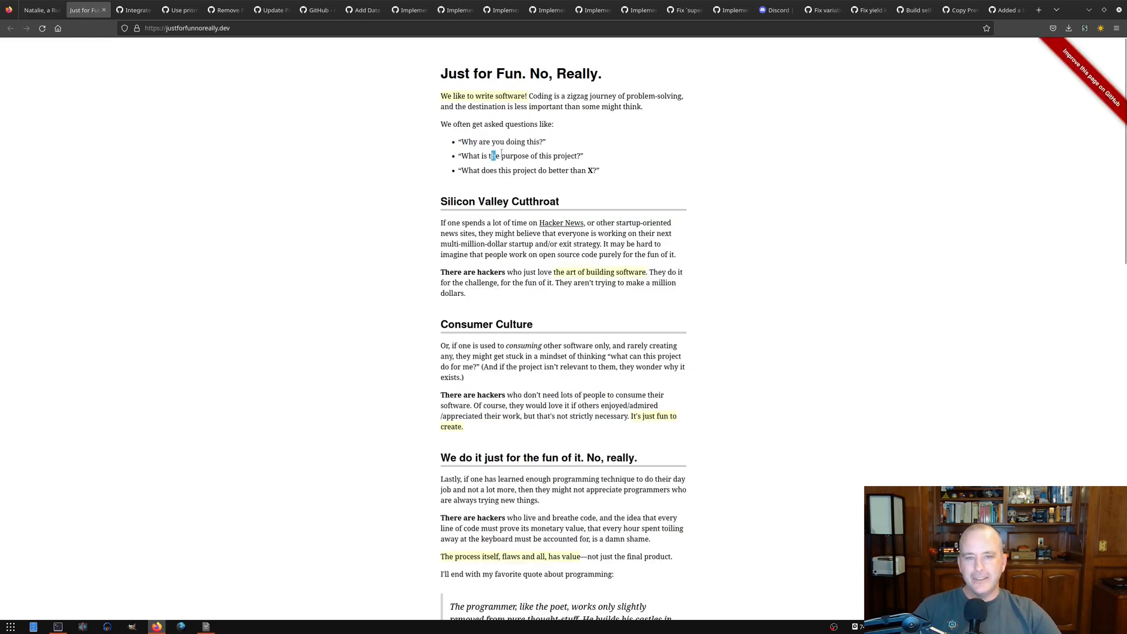
drag(483, 156, 586, 170)
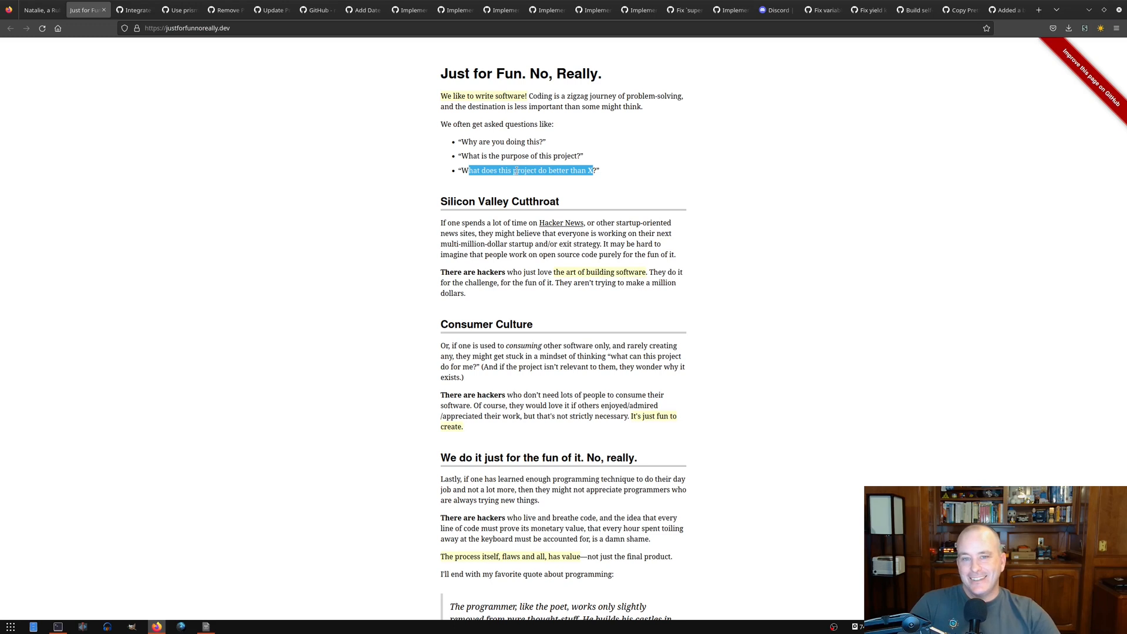
Clear the highlight, select the page's web address, then cancel editing it.
click(463, 73)
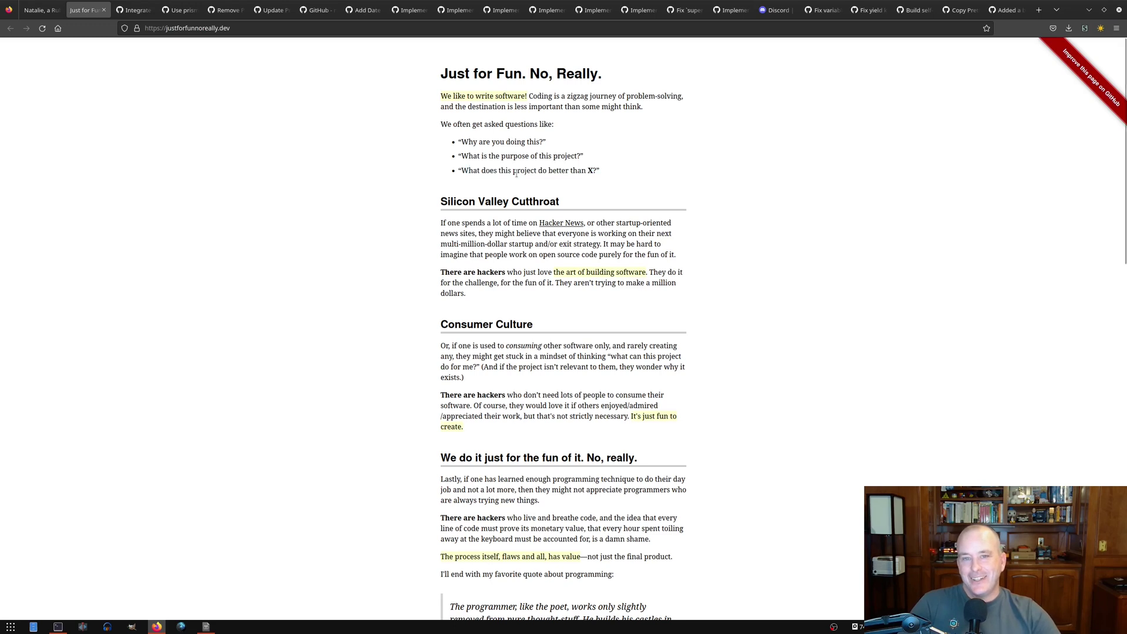
click(160, 27)
key(Escape)
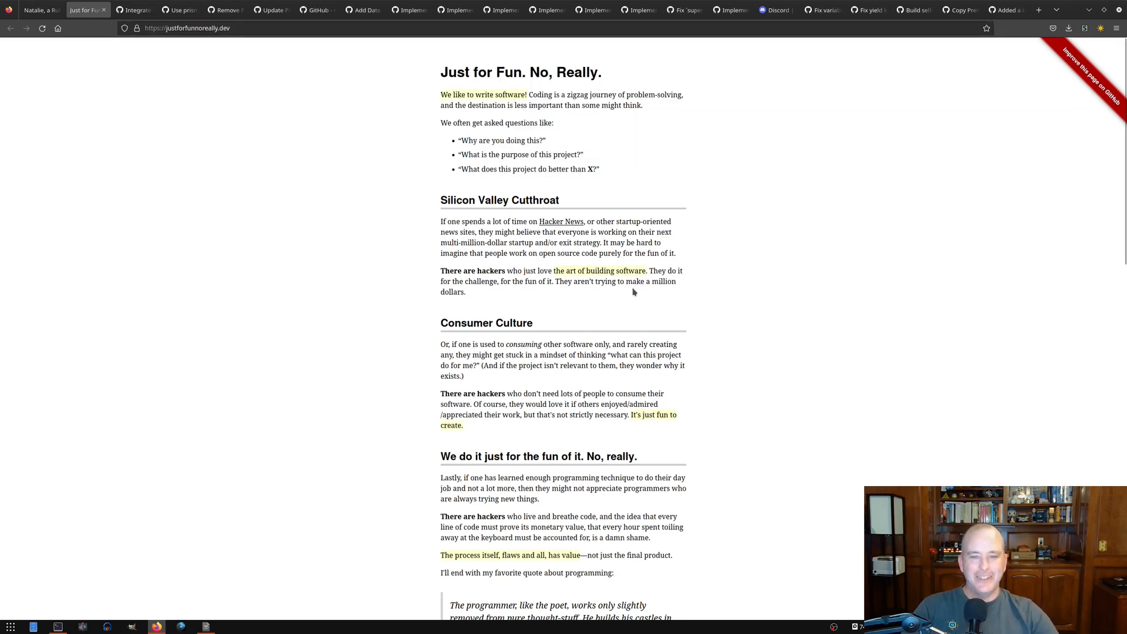
scroll(634, 290, down, 10)
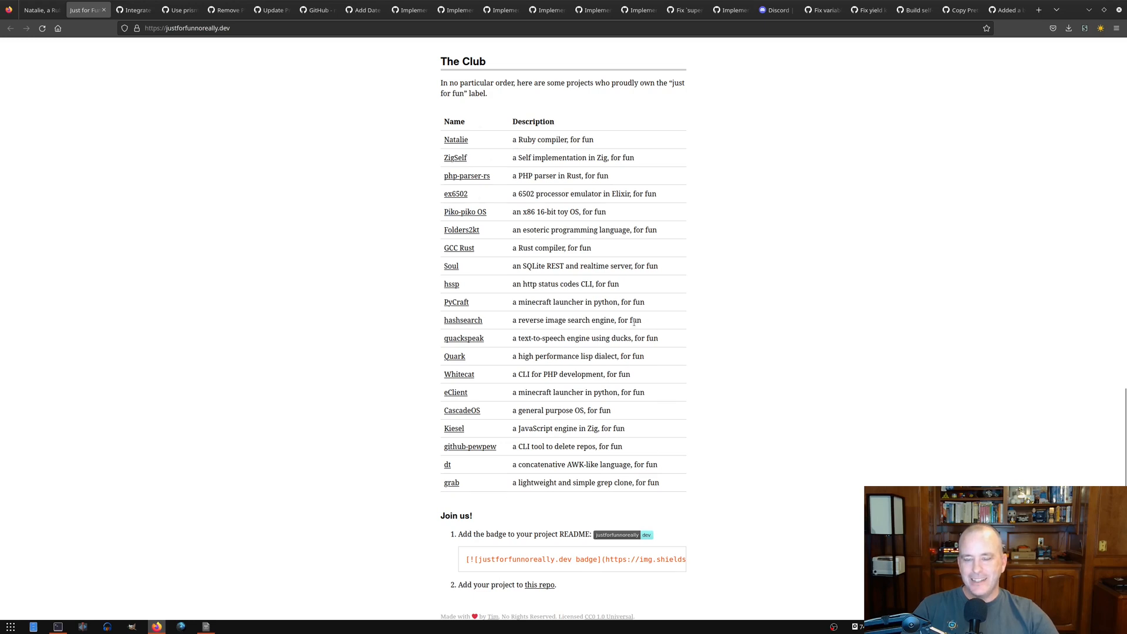
scroll(645, 367, up, 10)
scroll(652, 379, up, 5)
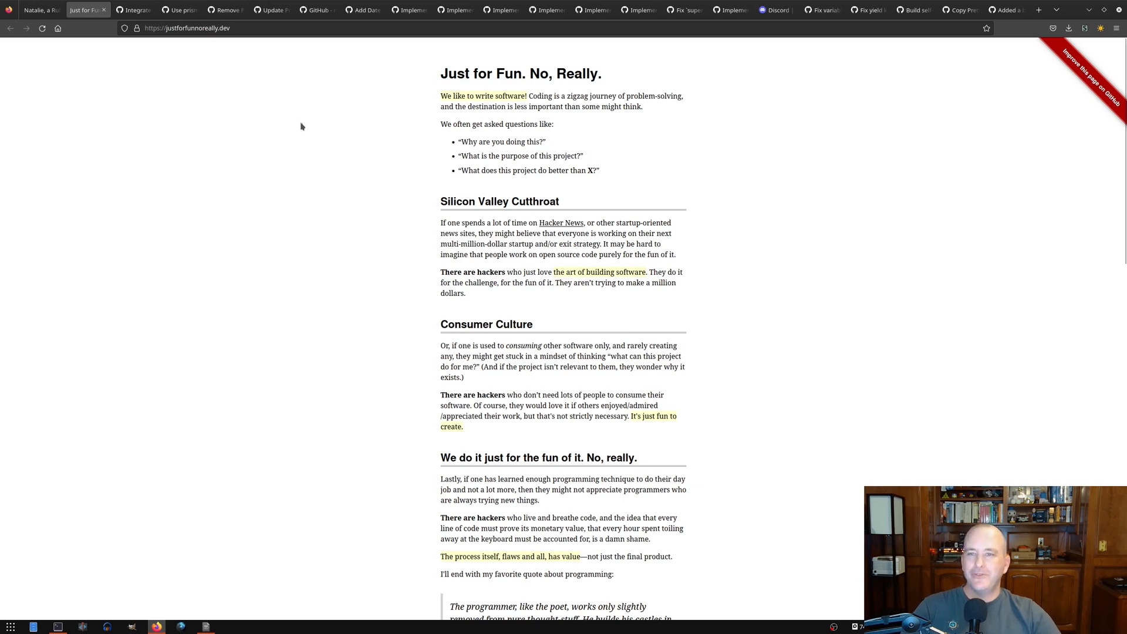
Open the Integrate YARP #1213 pull request and highlight YARP in its title.
click(132, 9)
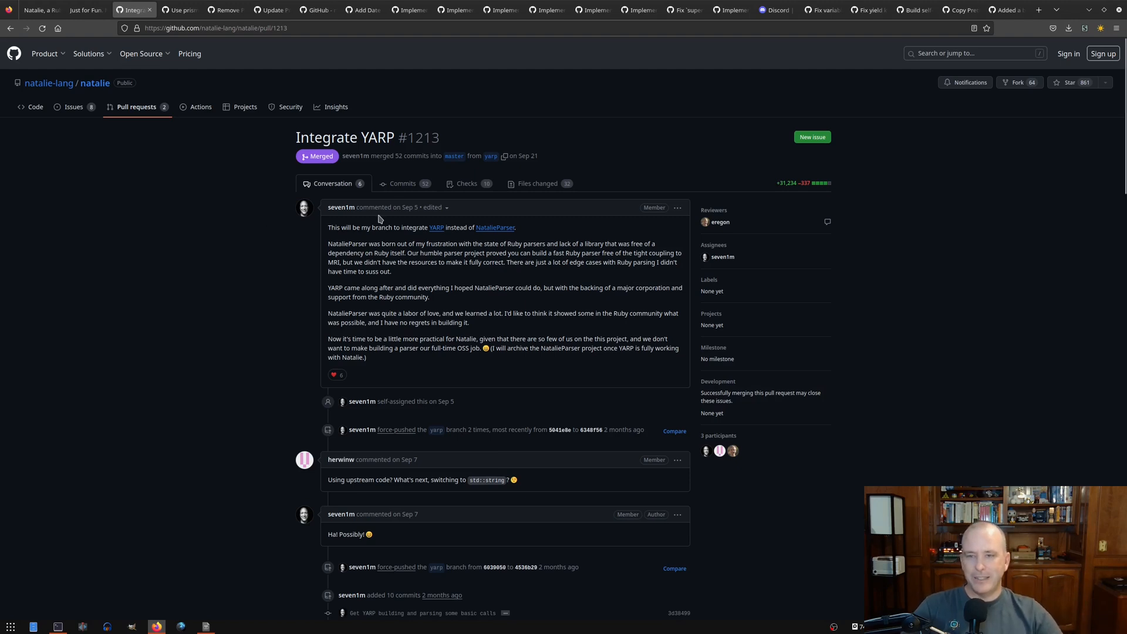
double_click(371, 133)
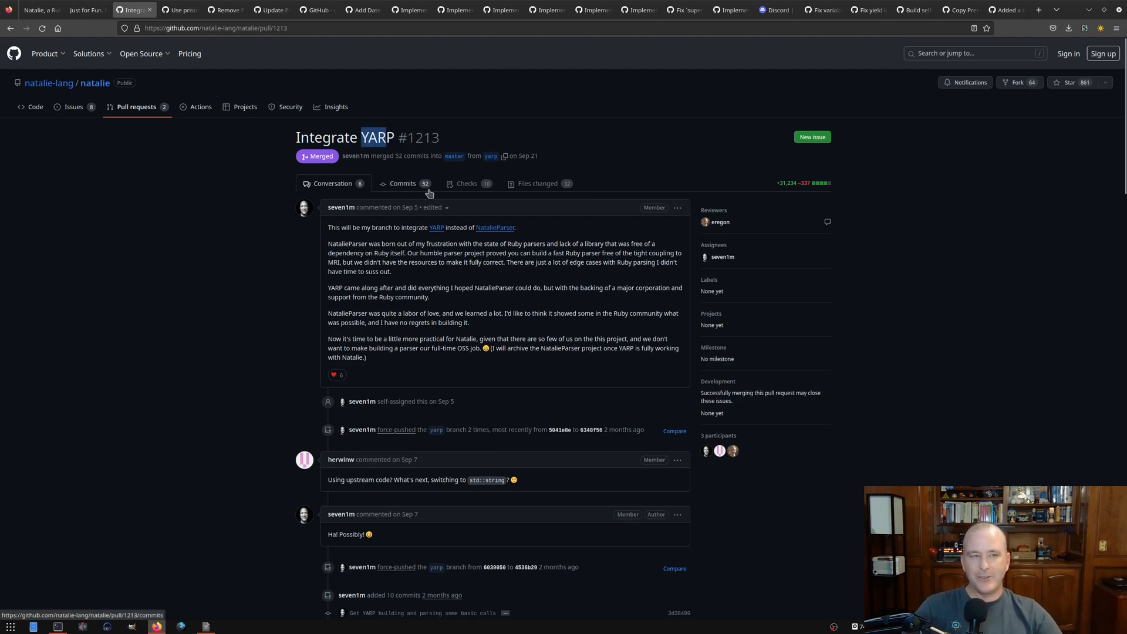
click(357, 137)
drag(357, 138, 388, 138)
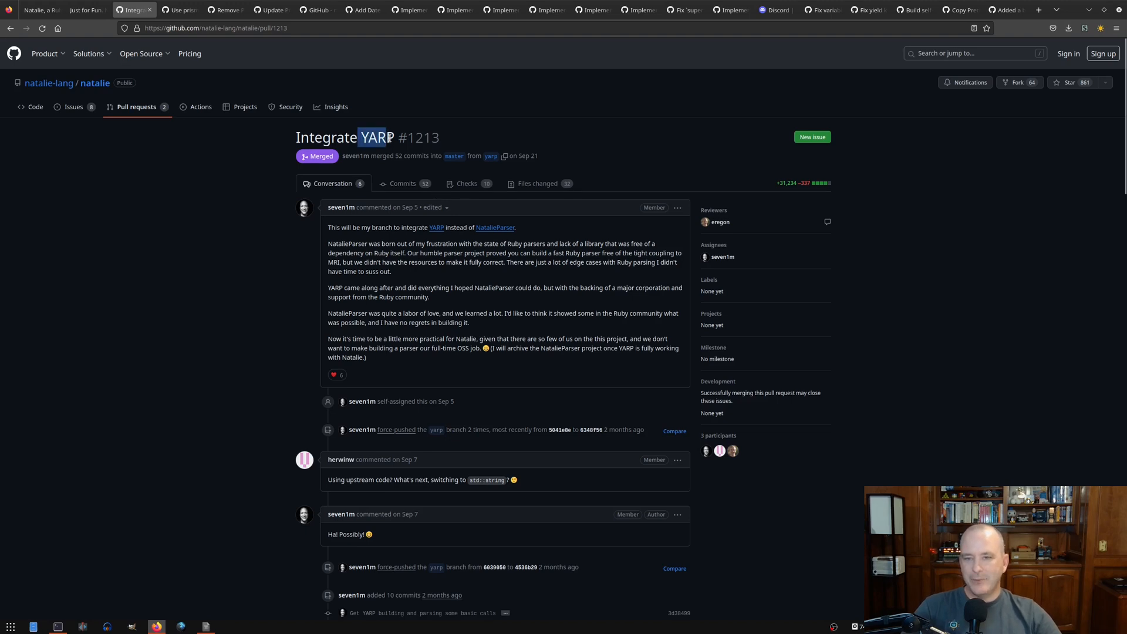
Switch to the ruby/prism repository and highlight the parser description in its README.
key(ctrl+Tab)
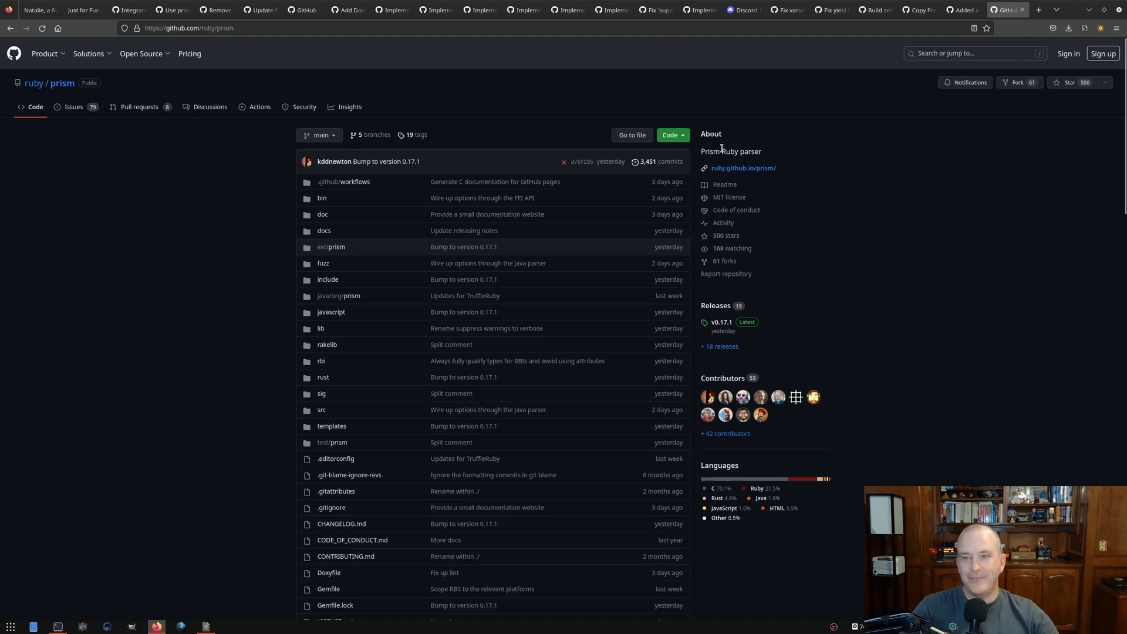
scroll(637, 248, down, 4)
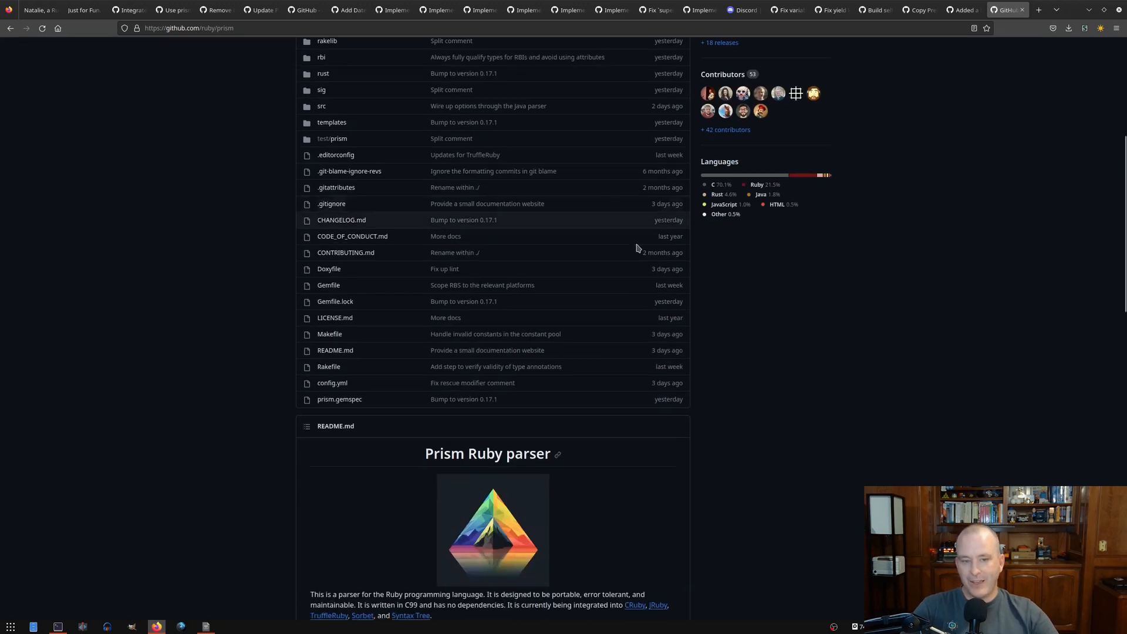
scroll(636, 248, down, 3)
scroll(904, 348, down, 1)
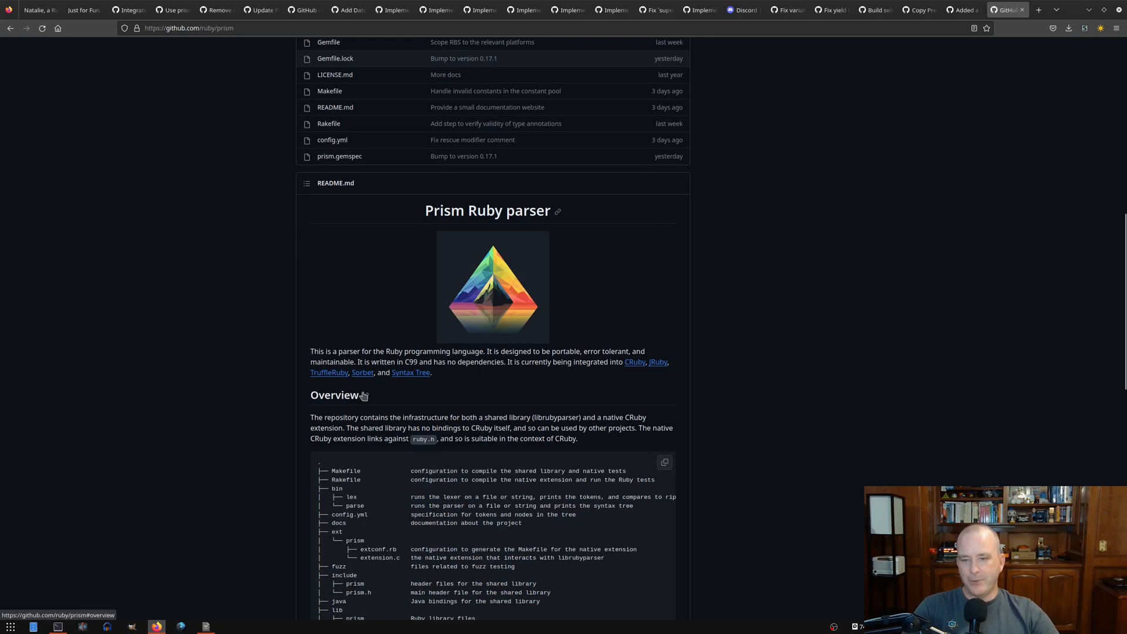
scroll(706, 430, down, 3)
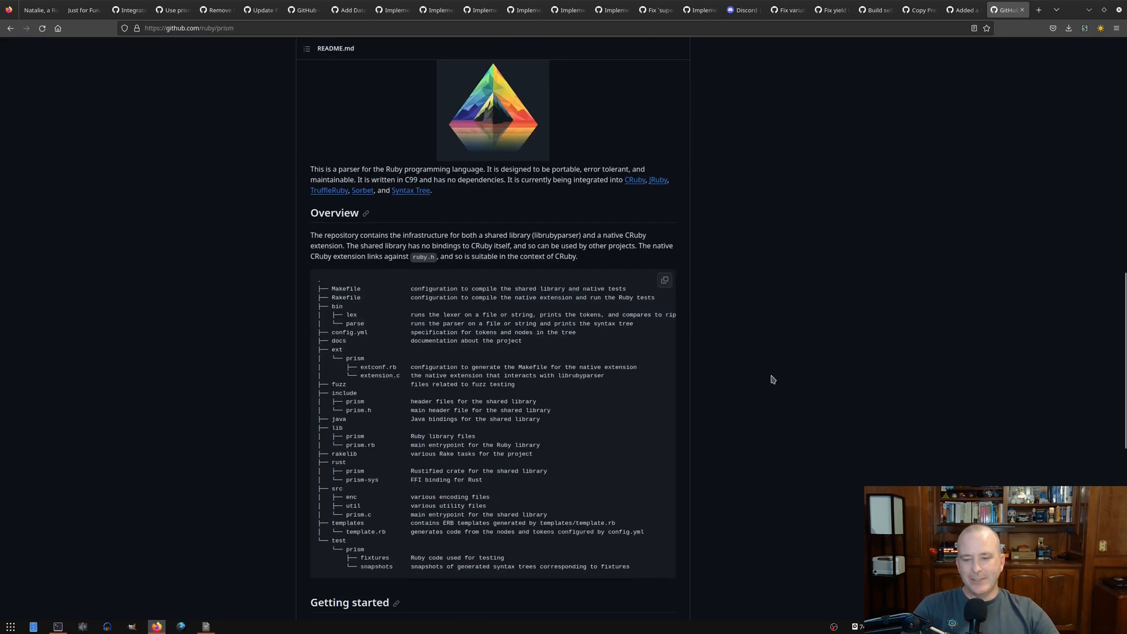
drag(425, 169, 528, 196)
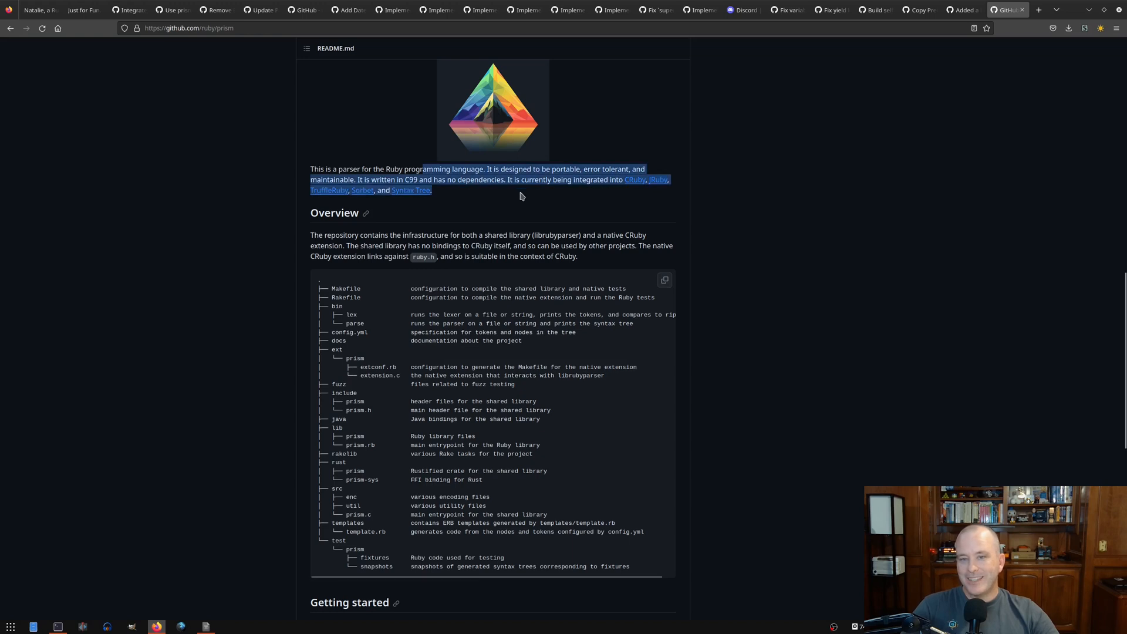
click(592, 179)
scroll(519, 367, up, 10)
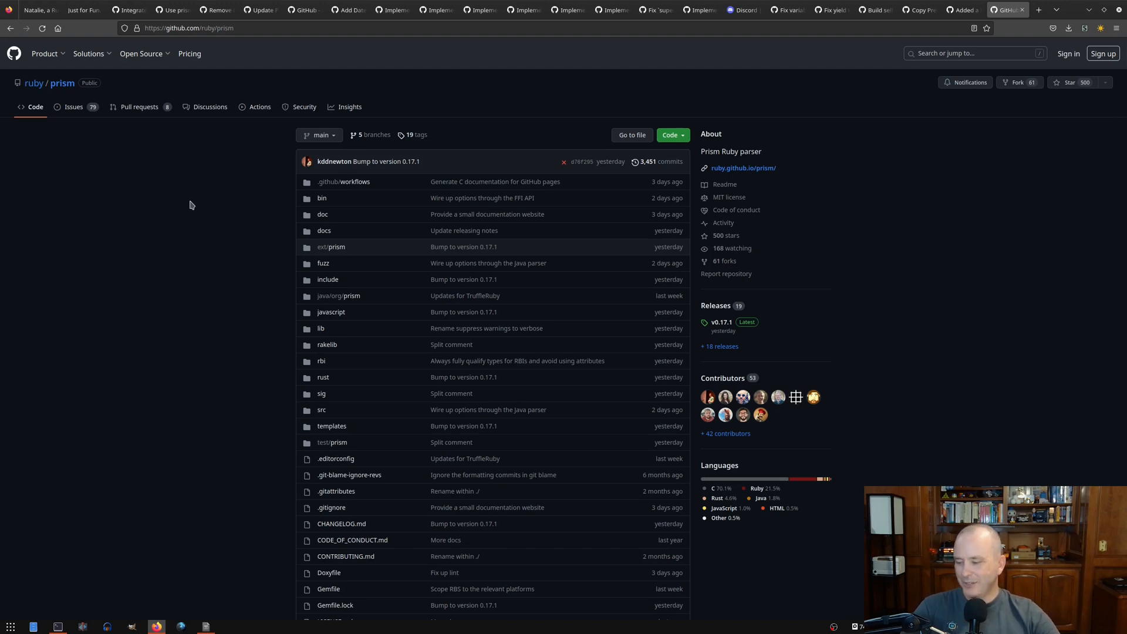
Close ruby/prism, glance at the Prism PRs and open the archived natalie_parser repository.
click(1023, 9)
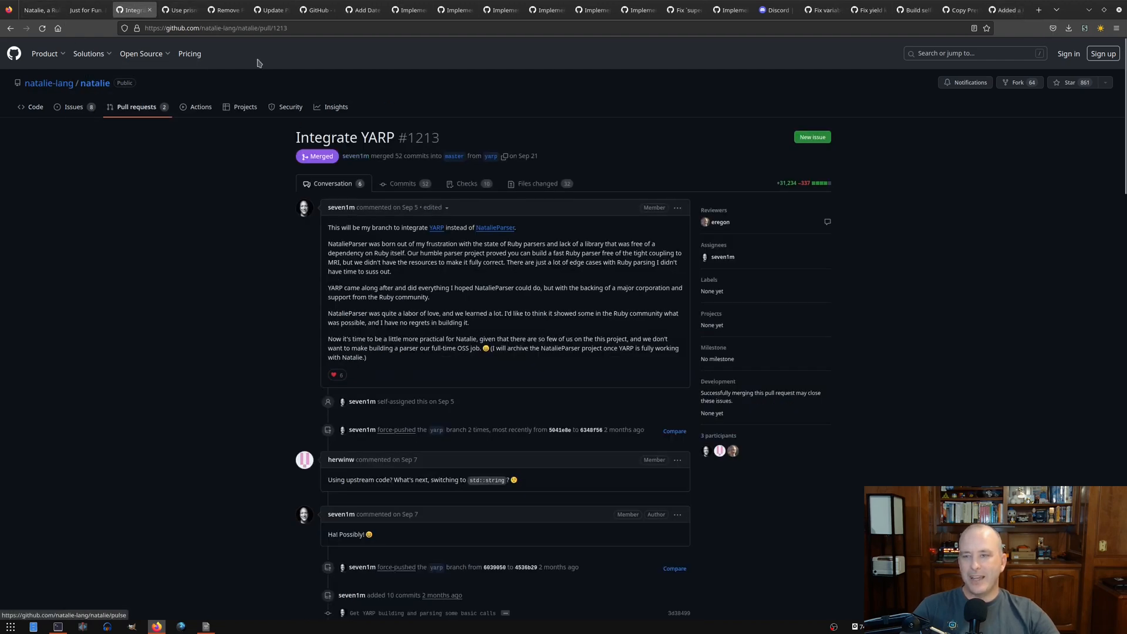
click(225, 10)
click(268, 9)
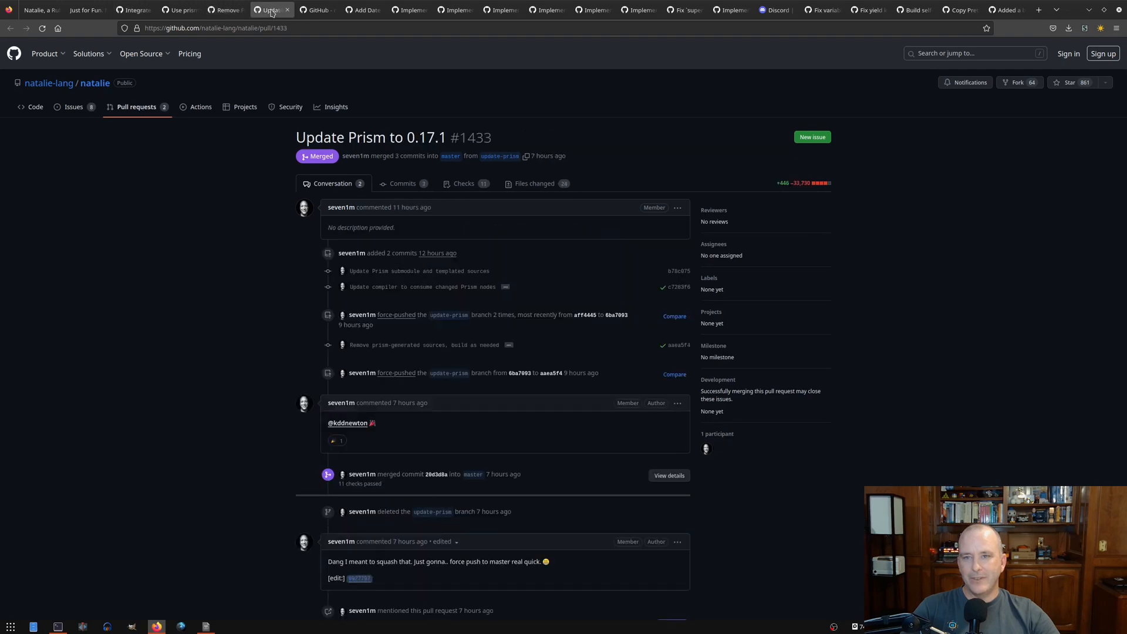
click(317, 9)
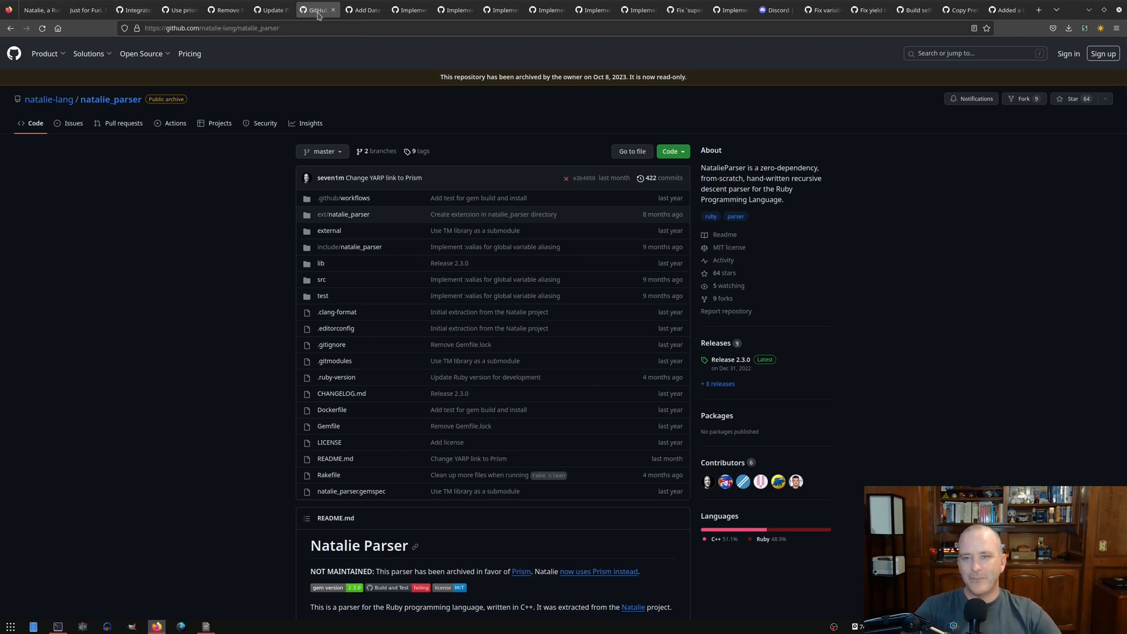
Review PRs #1213, pass1 prism nodes #1301, Remove Prism-to-Sexp #1404 and Update Prism 0.17.1.
click(133, 10)
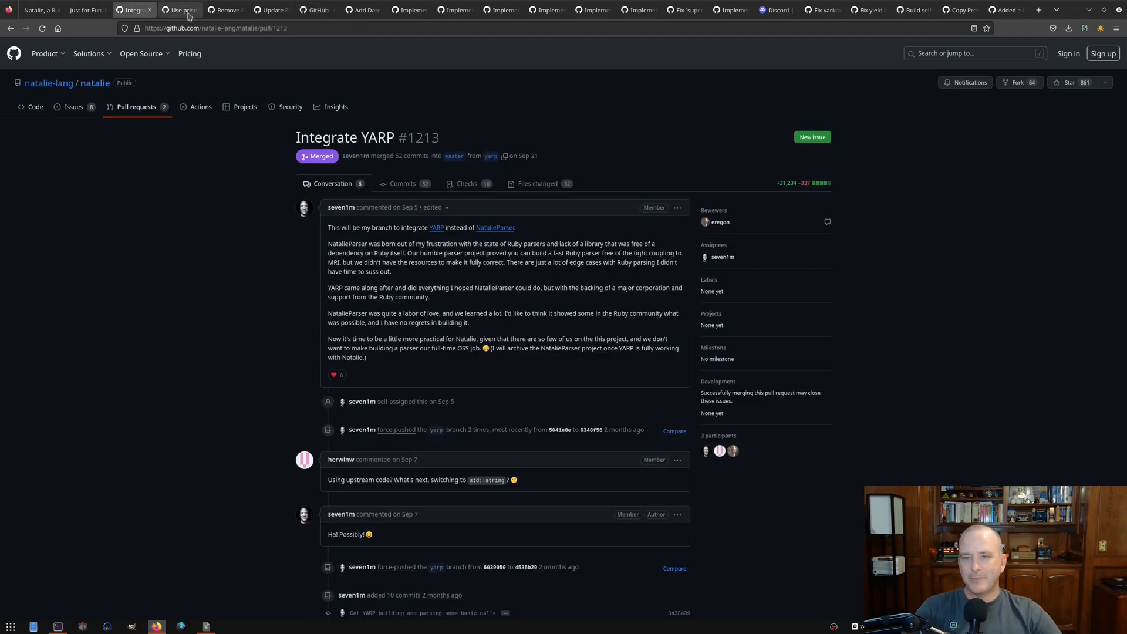
click(177, 10)
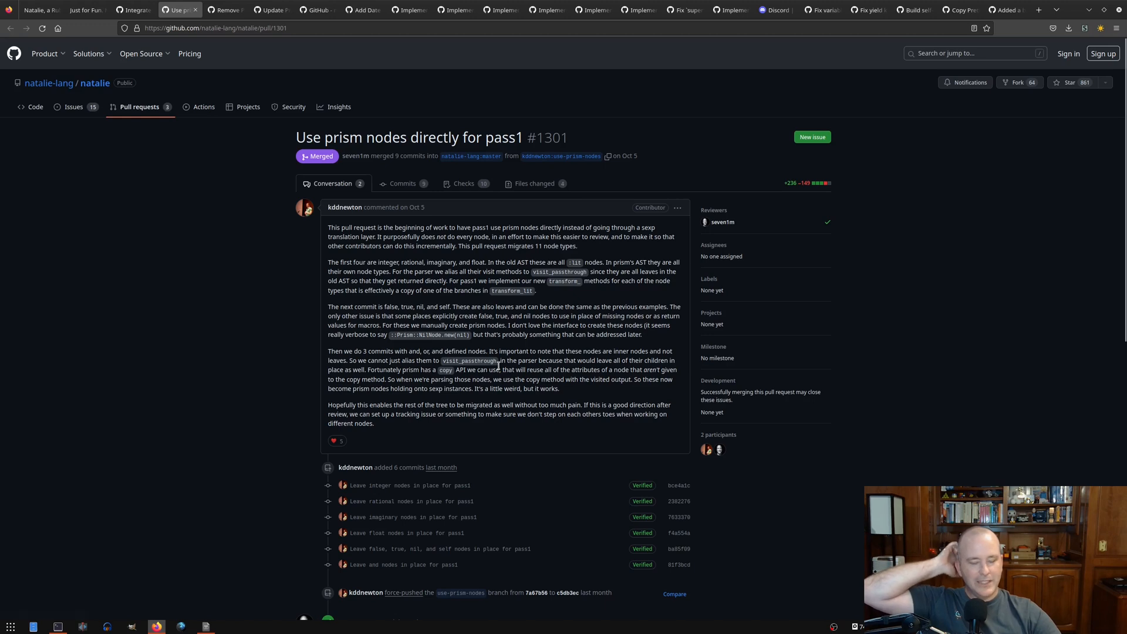
click(224, 10)
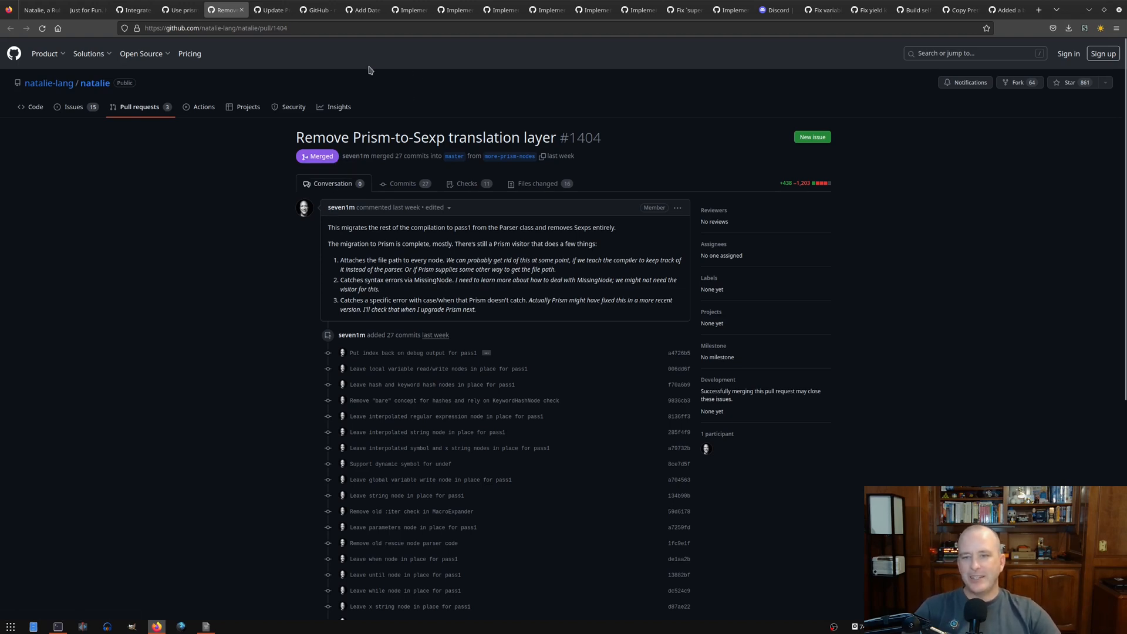
click(273, 10)
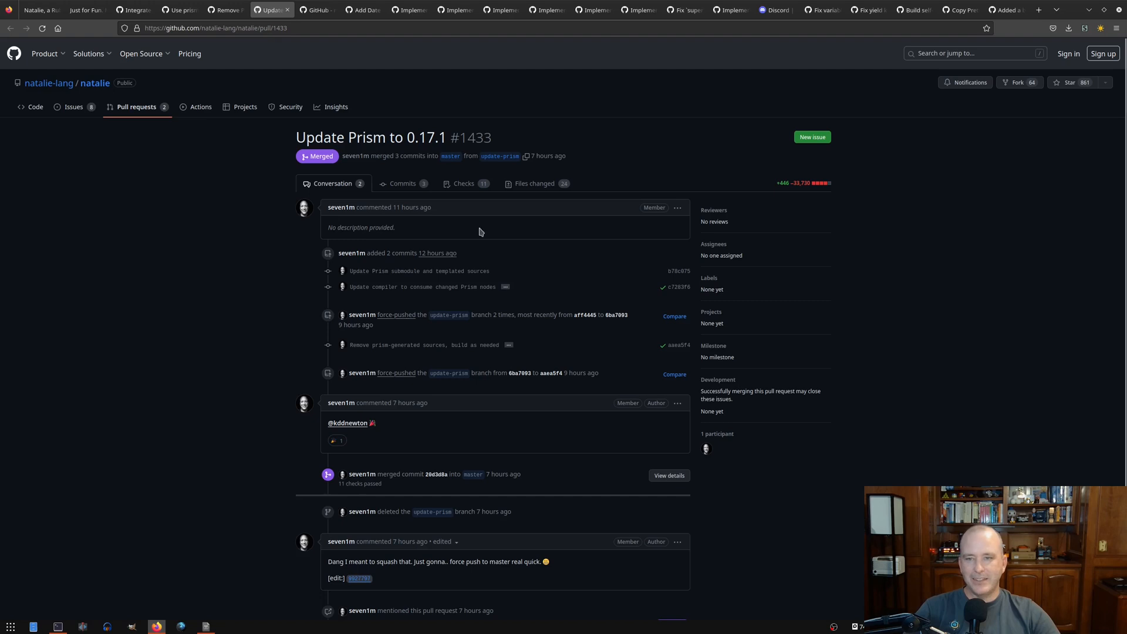
Highlight the Update Prism to 0.17.1 title and its version number, then clear it.
drag(297, 138, 445, 138)
click(407, 138)
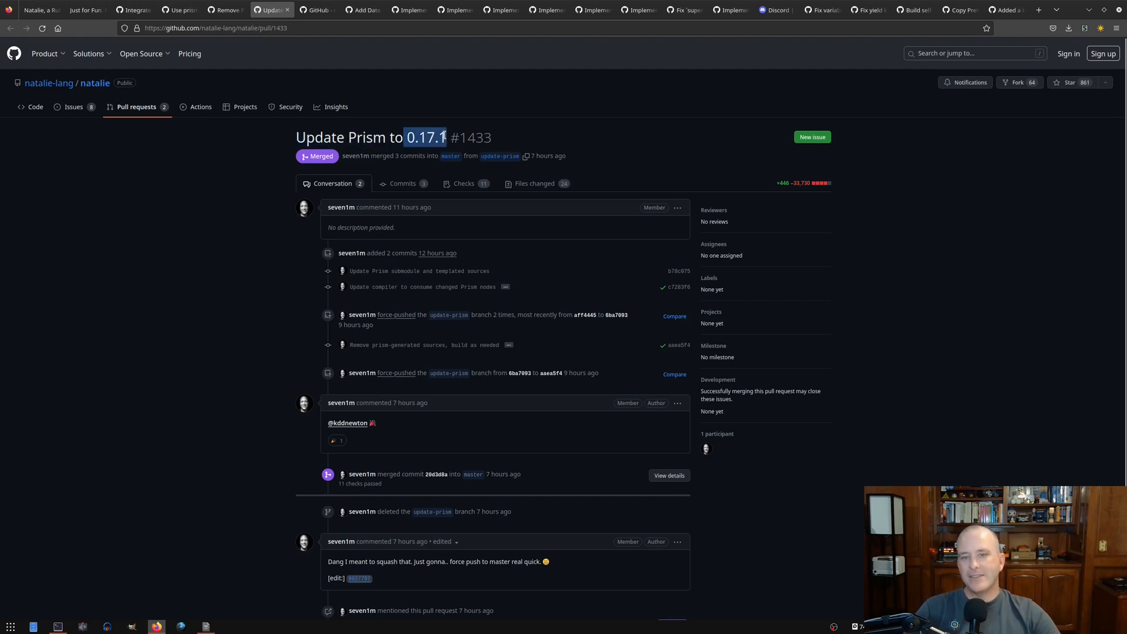
click(478, 168)
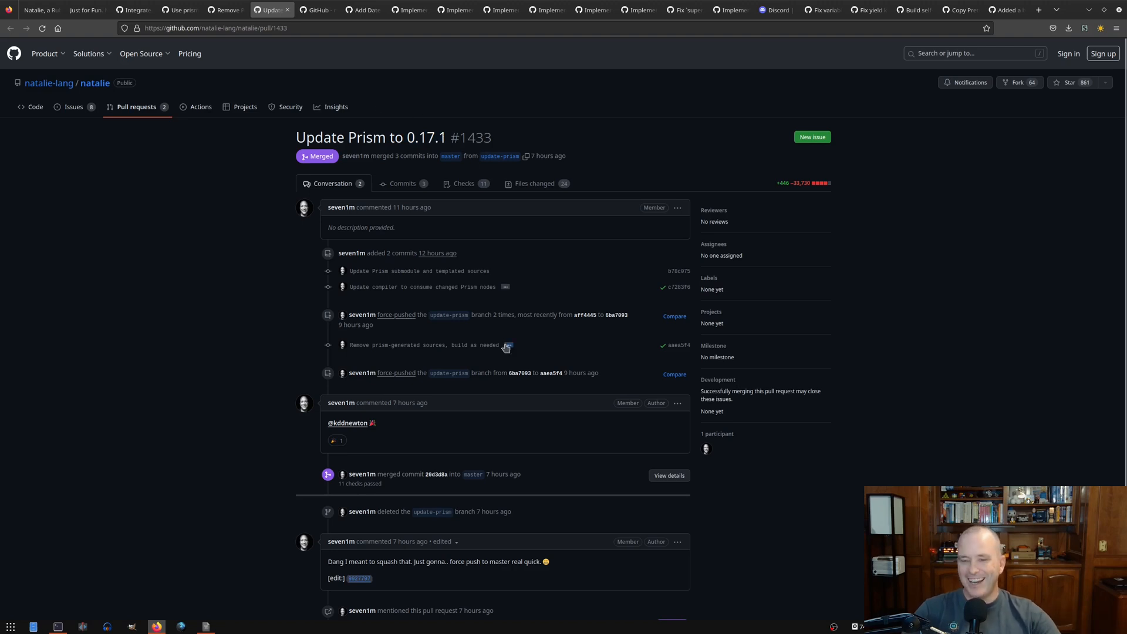
In the terminal, run natalie to print the AST of examples/hello.rb.
click(58, 628)
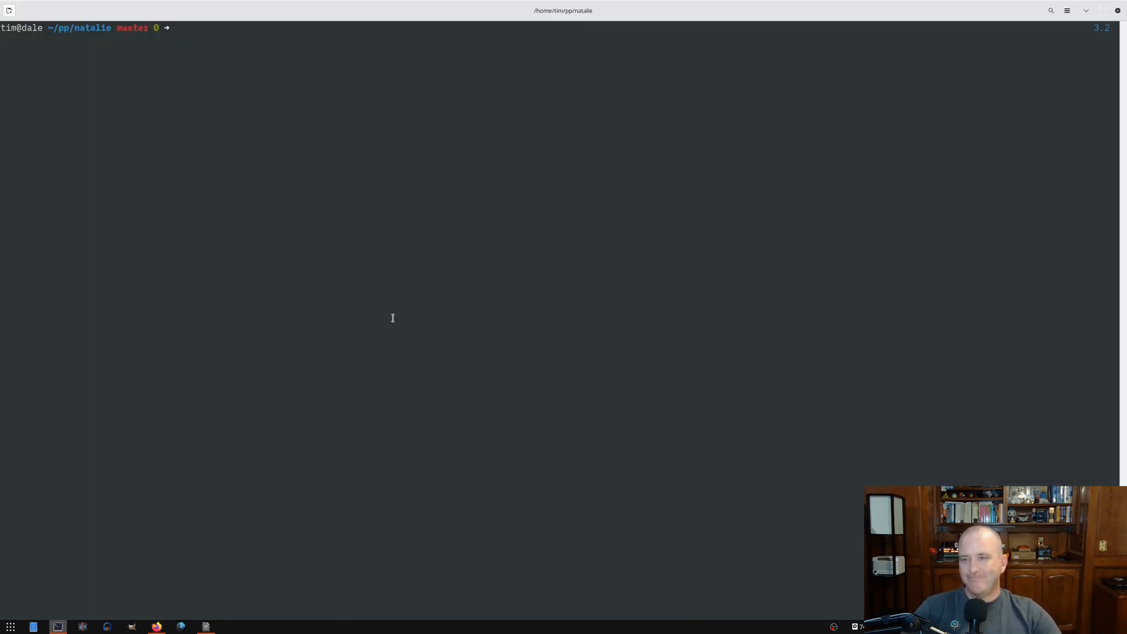
text(bi)
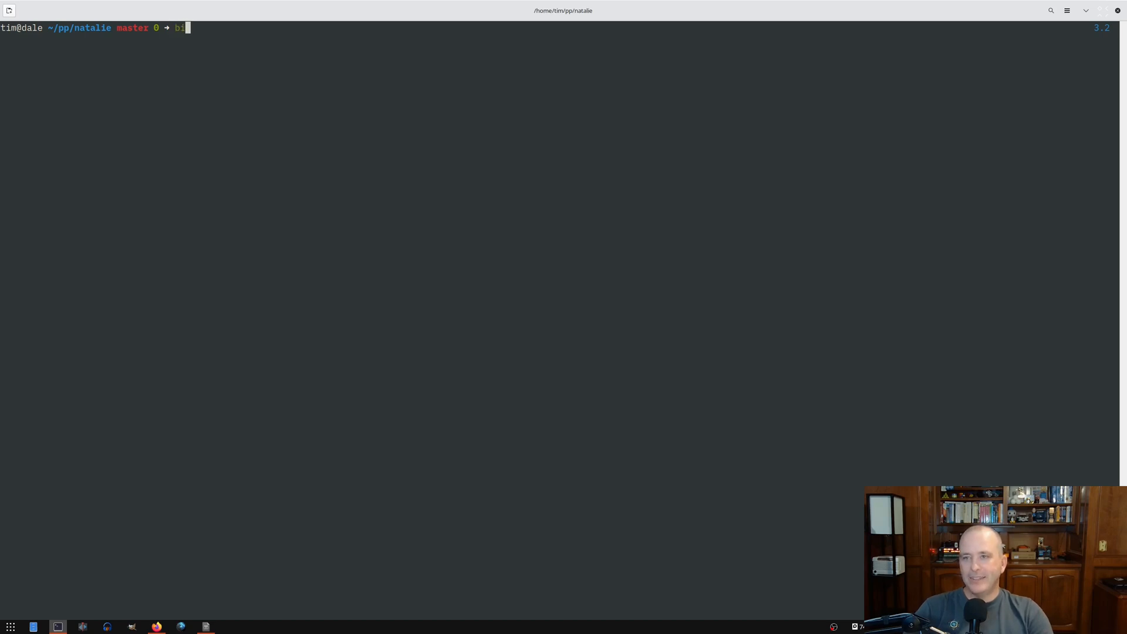
text(n/natali)
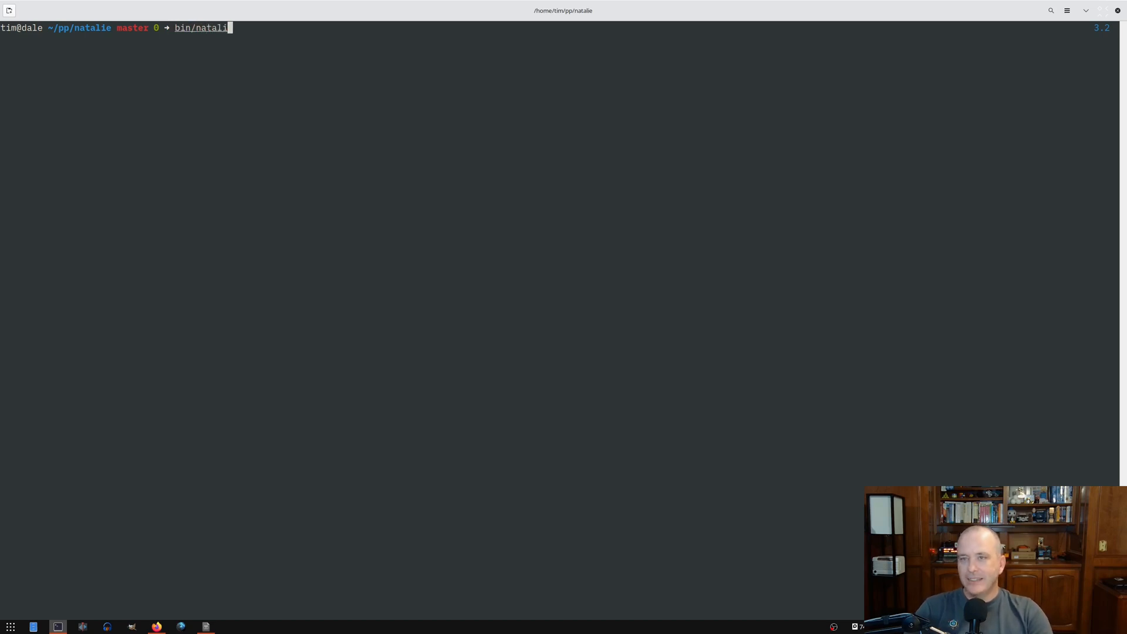
text(e --=ast)
key(BackSpace)
key(BackSpace)
key(BackSpace)
text(ast )
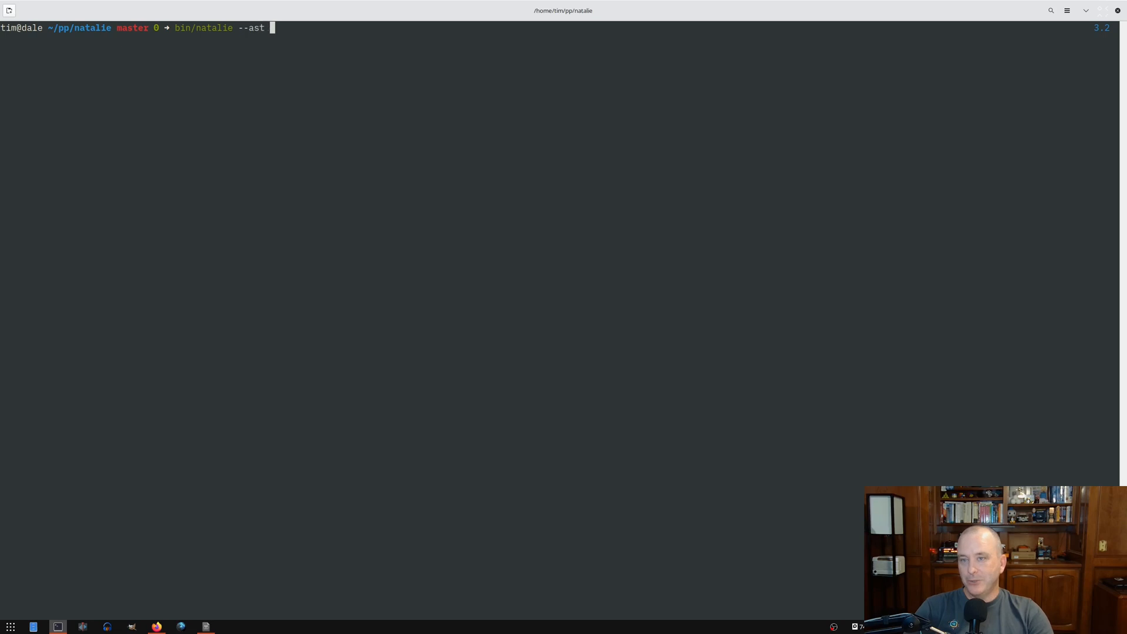
text(ex)
key(Tab)
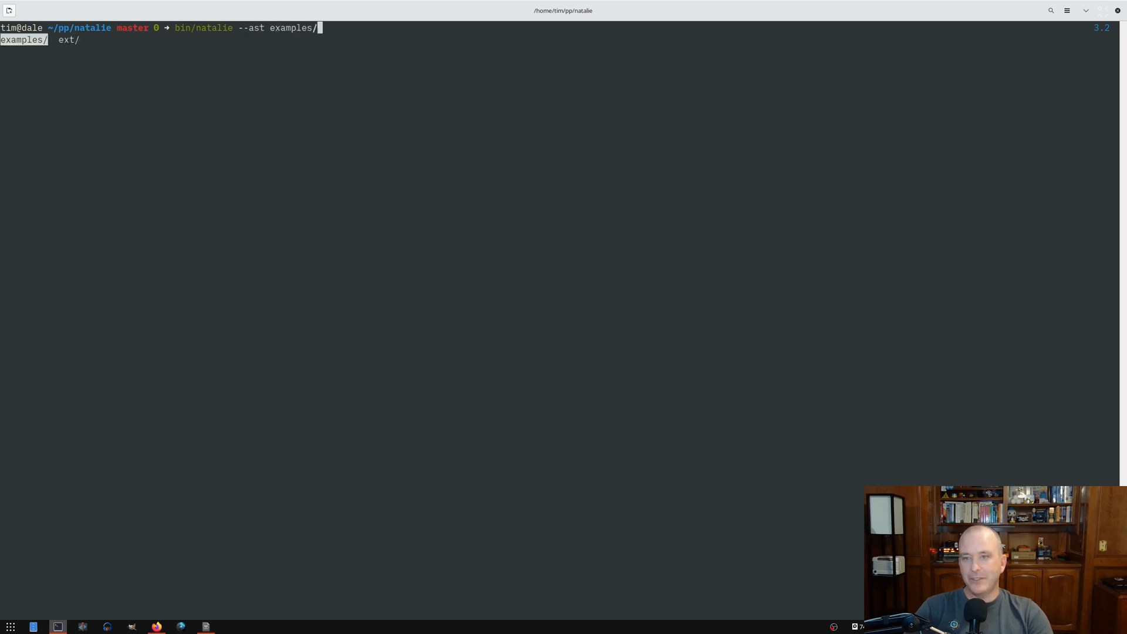
text(he)
key(Tab)
key(Return)
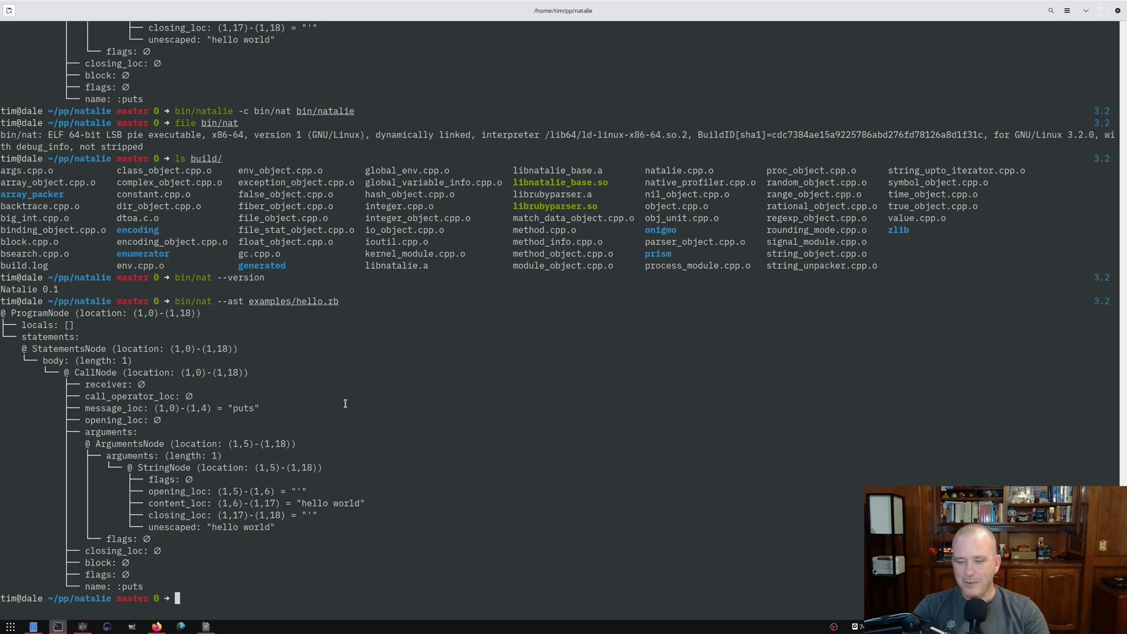
text(bin)
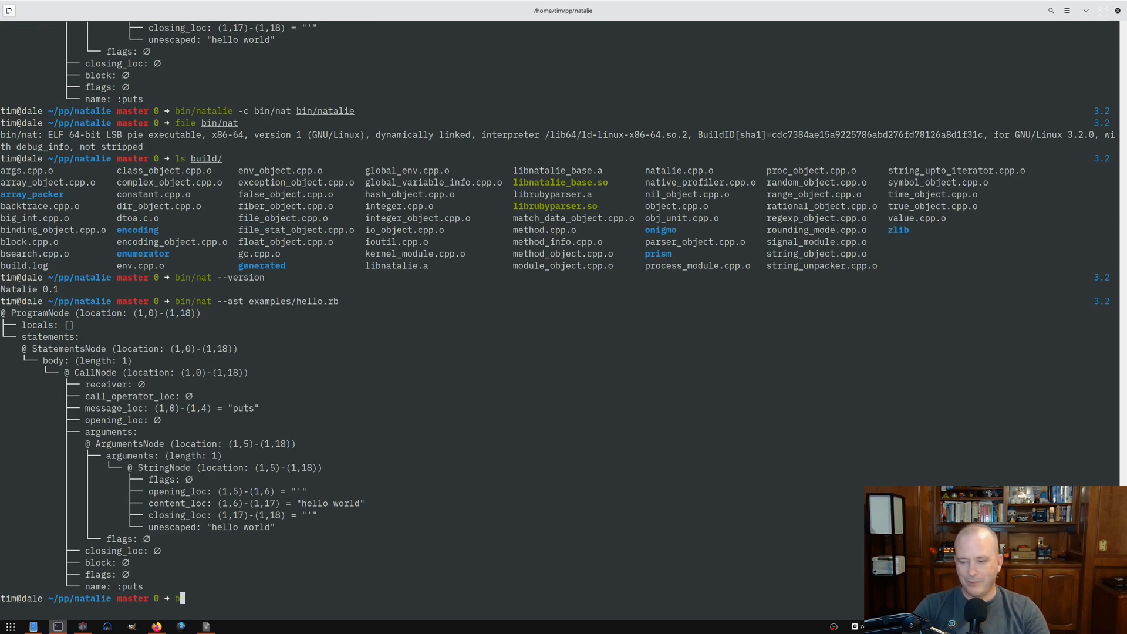
text(/natalie)
Clear the prompt and Tab-complete a vim command toward lib/natalie/compiler/pass files.
key(ctrl+u)
text(vim lib/)
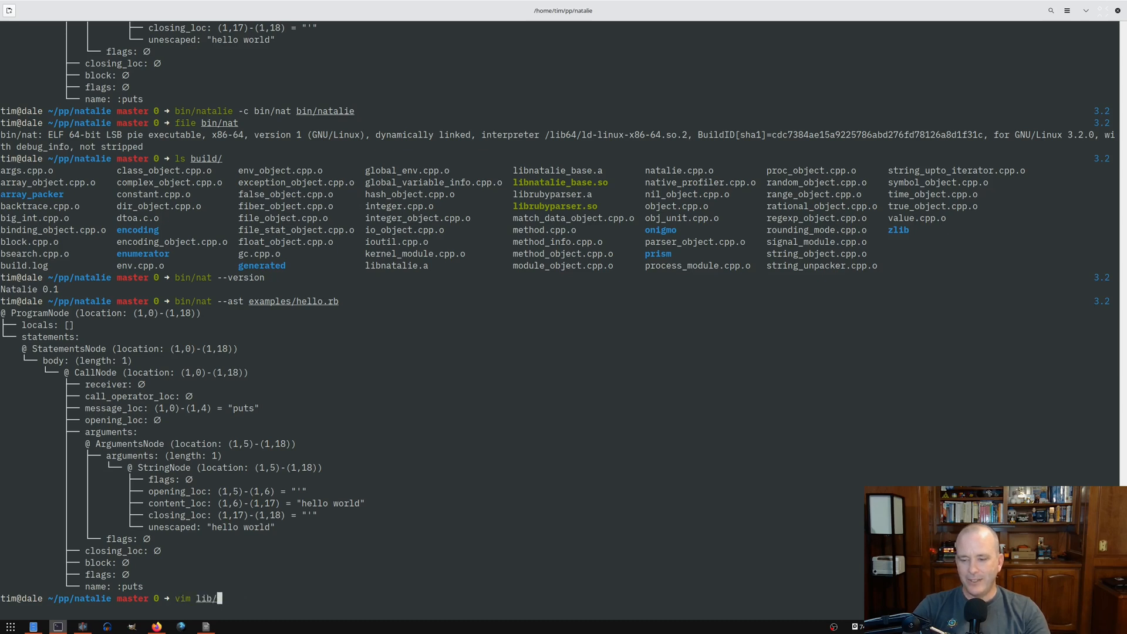
text(nata)
key(Tab)
text(com)
key(Tab)
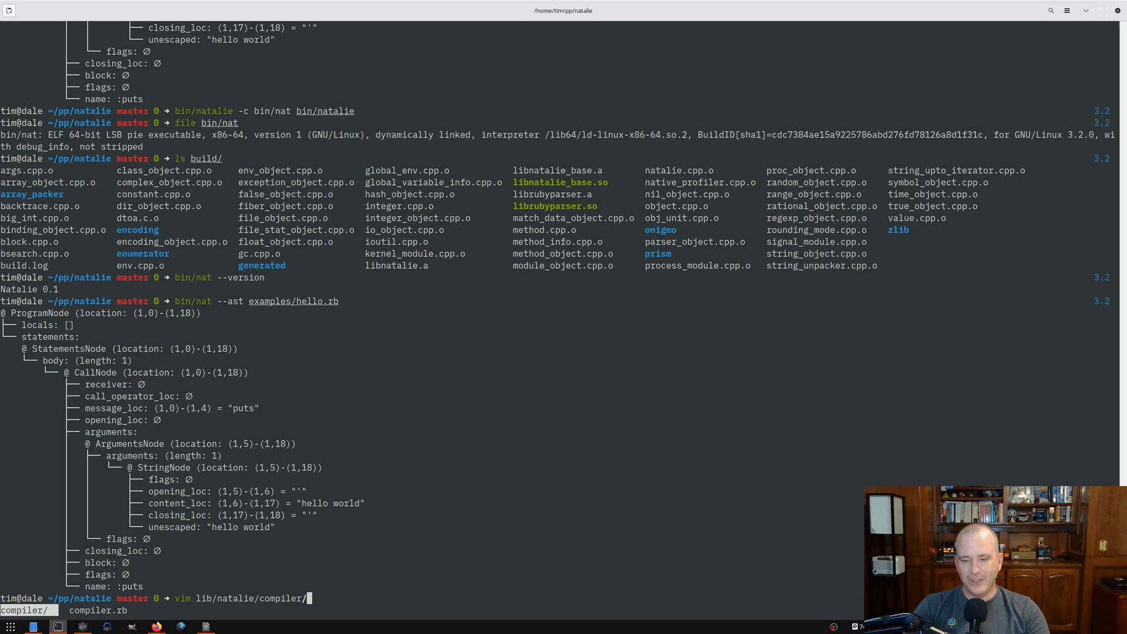
text(pas)
key(Tab)
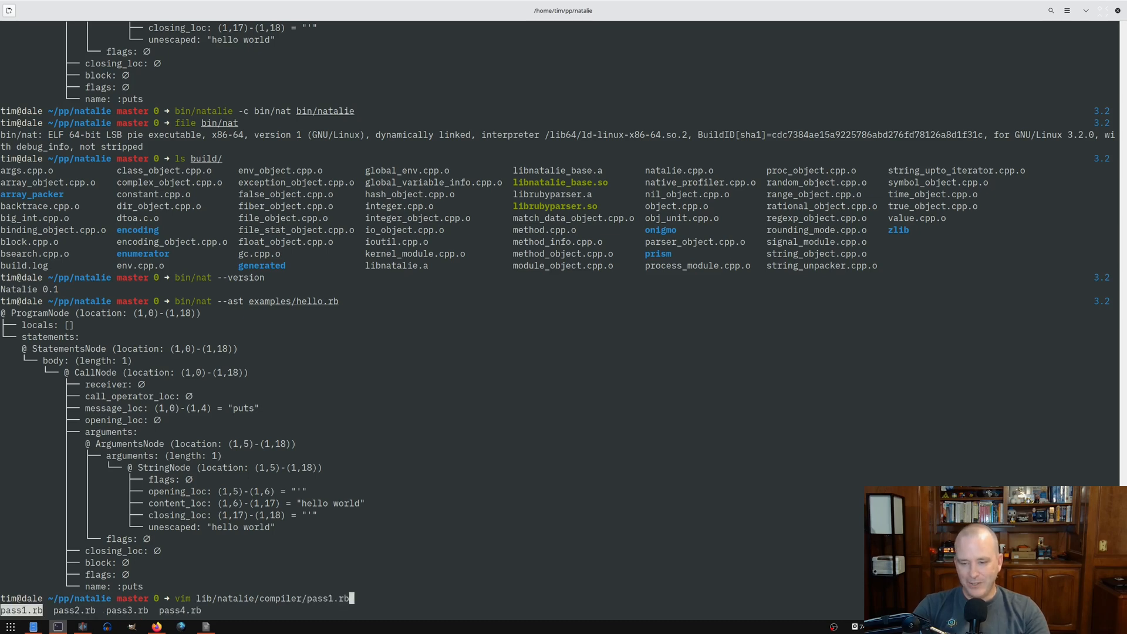
text(1)
Open pass1.rb in vim, jump to the end and scroll around transform_super_node and transform_unless_node.
key(Tab)
key(Return)
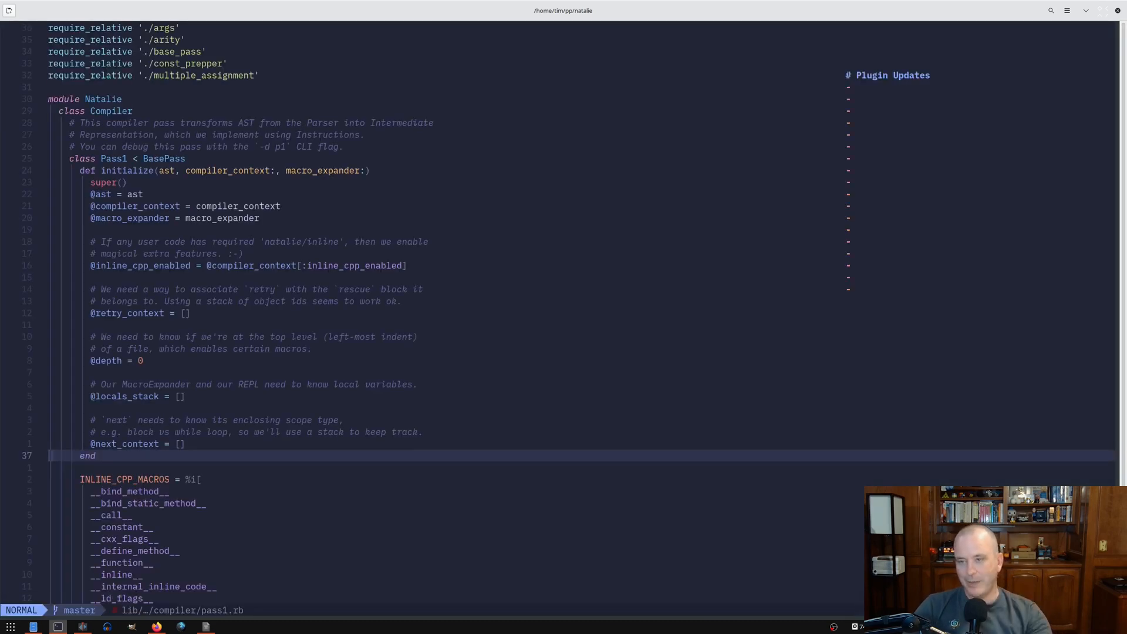
key(j)
key(j)
key(j)
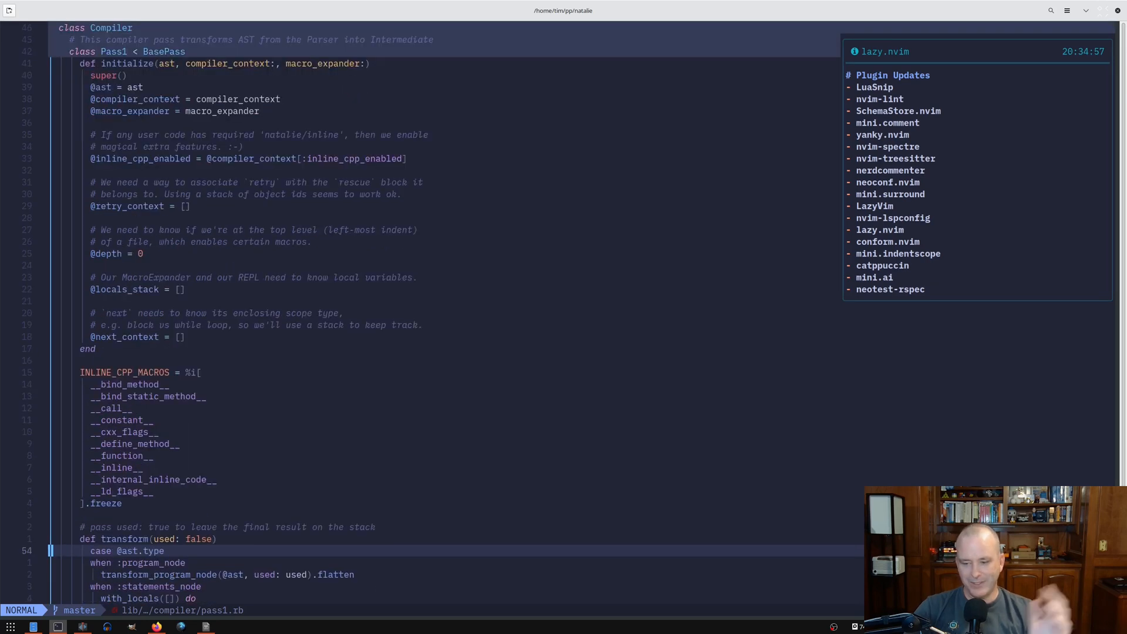
key(G)
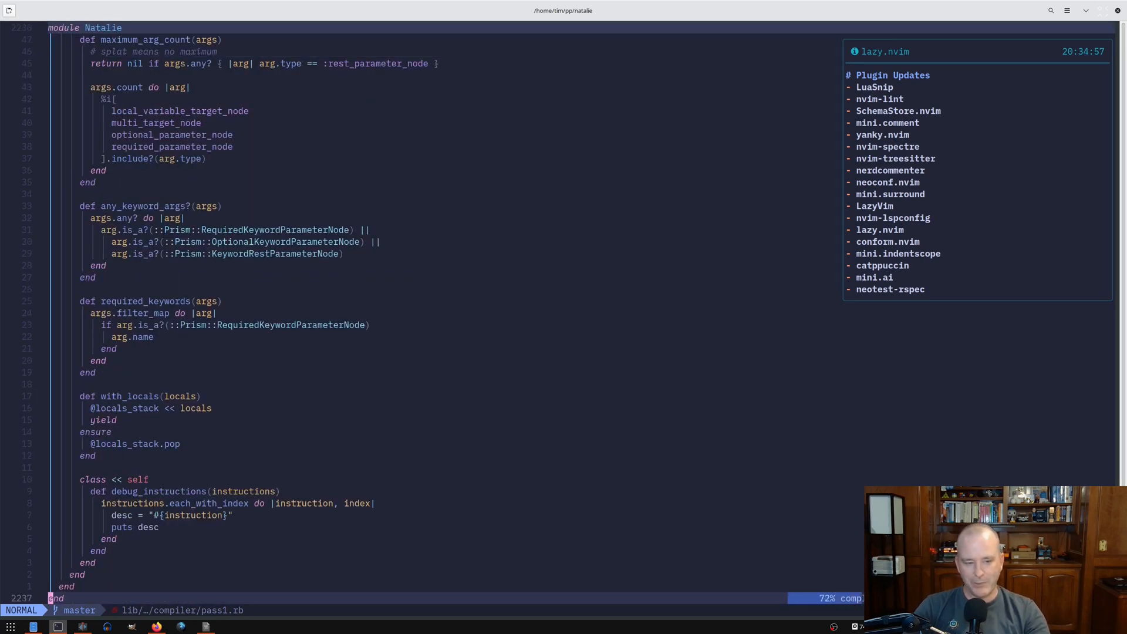
key(k)
key(k)
key(k)
key(ctrl+u)
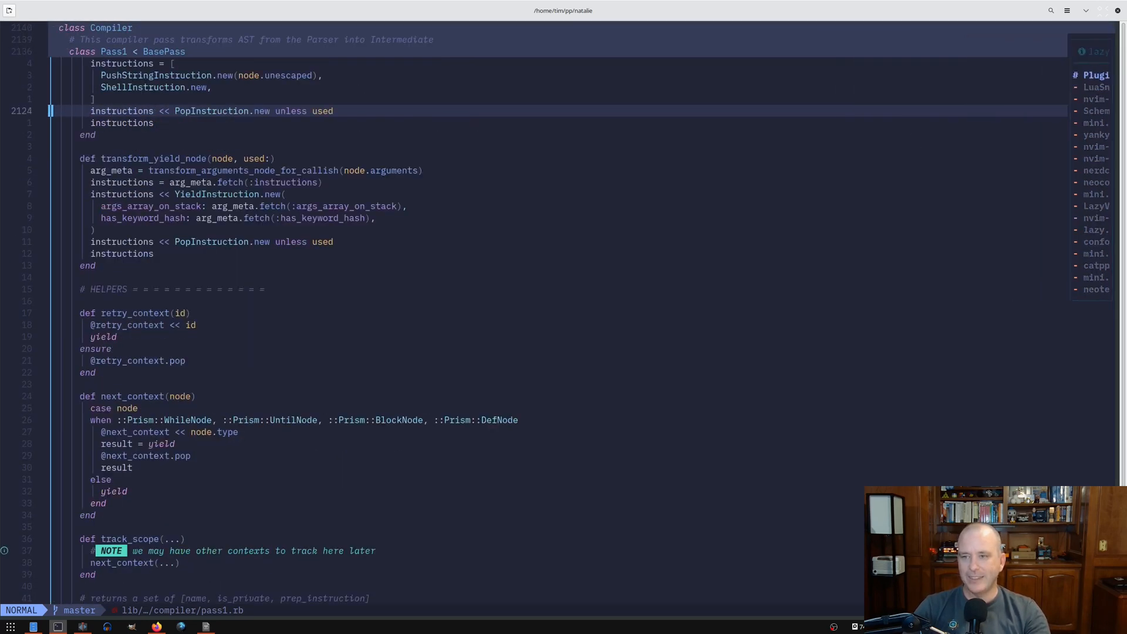
key(ctrl+u)
key(ctrl+u)
key(ctrl+u)
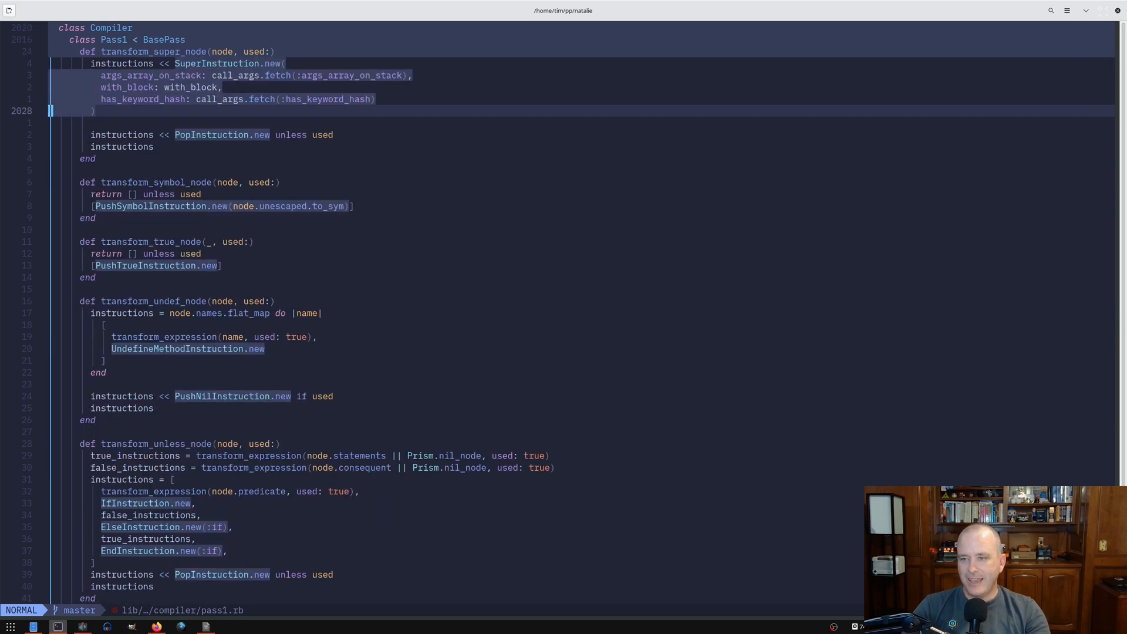
key(Escape)
key(j)
key(j)
key(j)
key(j)
key(j)
key(j)
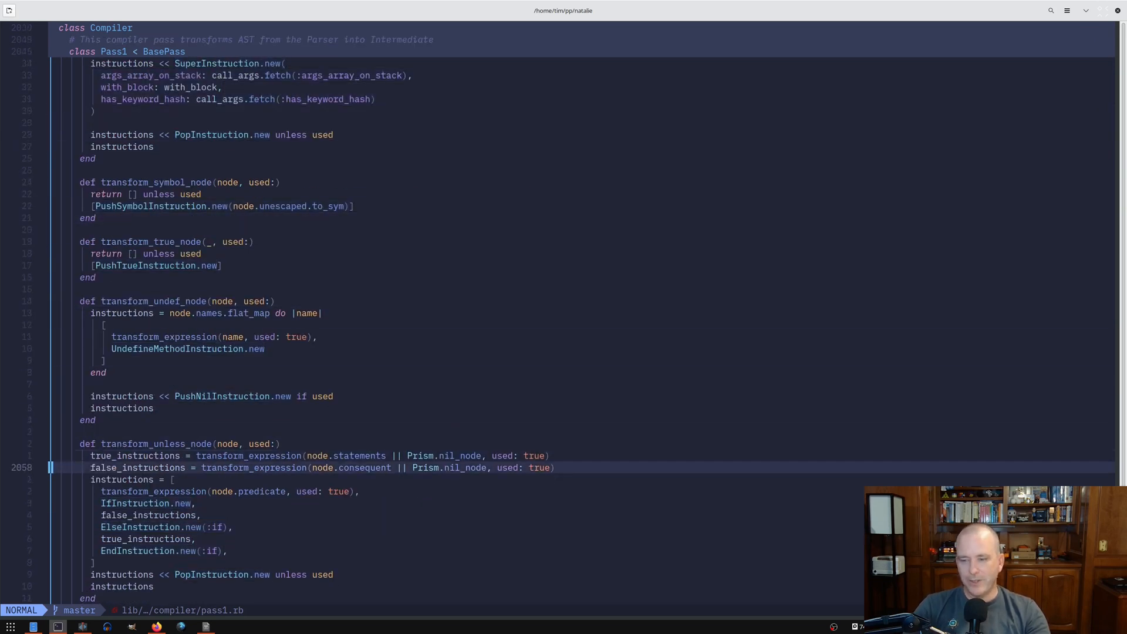
key(j)
key(k)
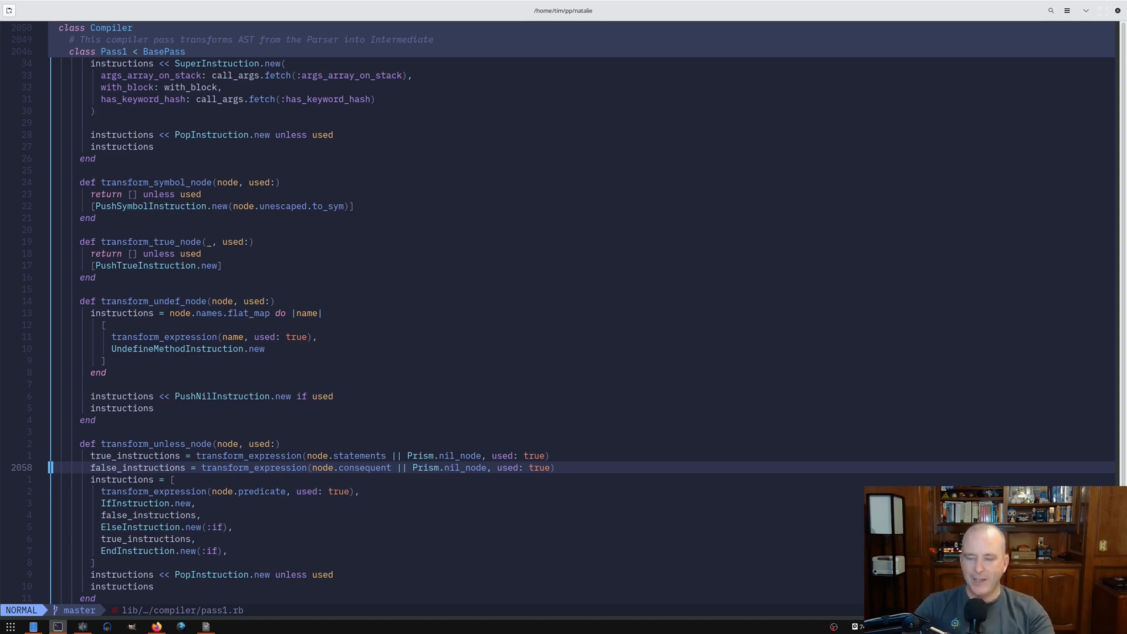
Jump up past the singleton class and rescue transforms and highlight the rescue modifier method.
key(braceleft)
key(braceleft)
key(braceleft)
key(braceleft)
key(braceleft)
key(braceleft)
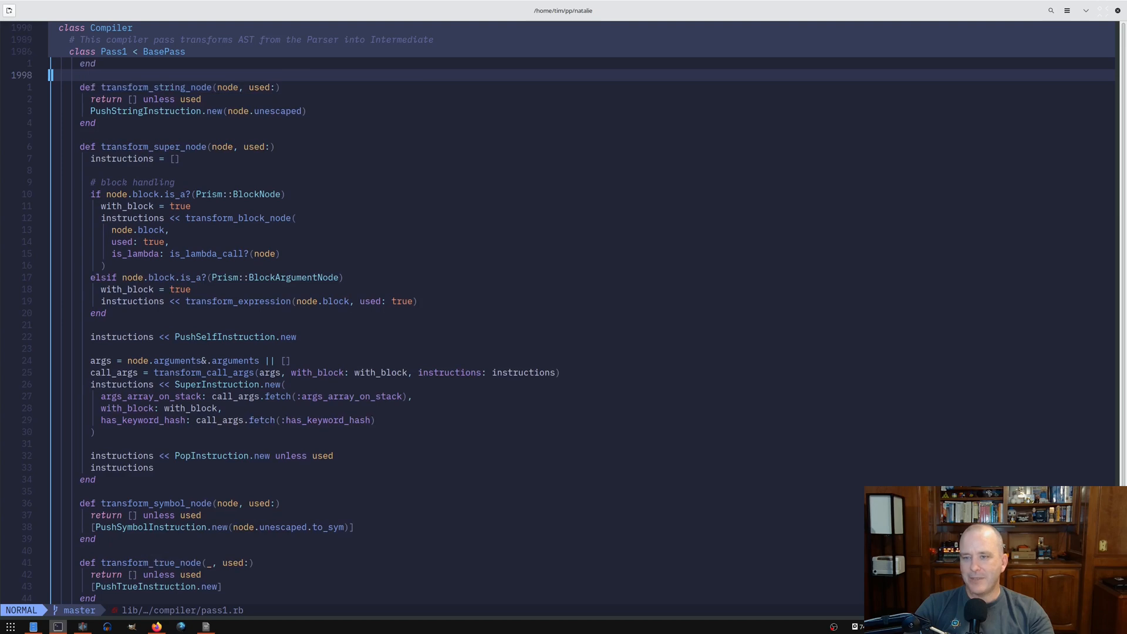
key(braceleft)
key(braceleft)
key(braceleft)
key(braceleft)
key(braceleft)
key(braceleft)
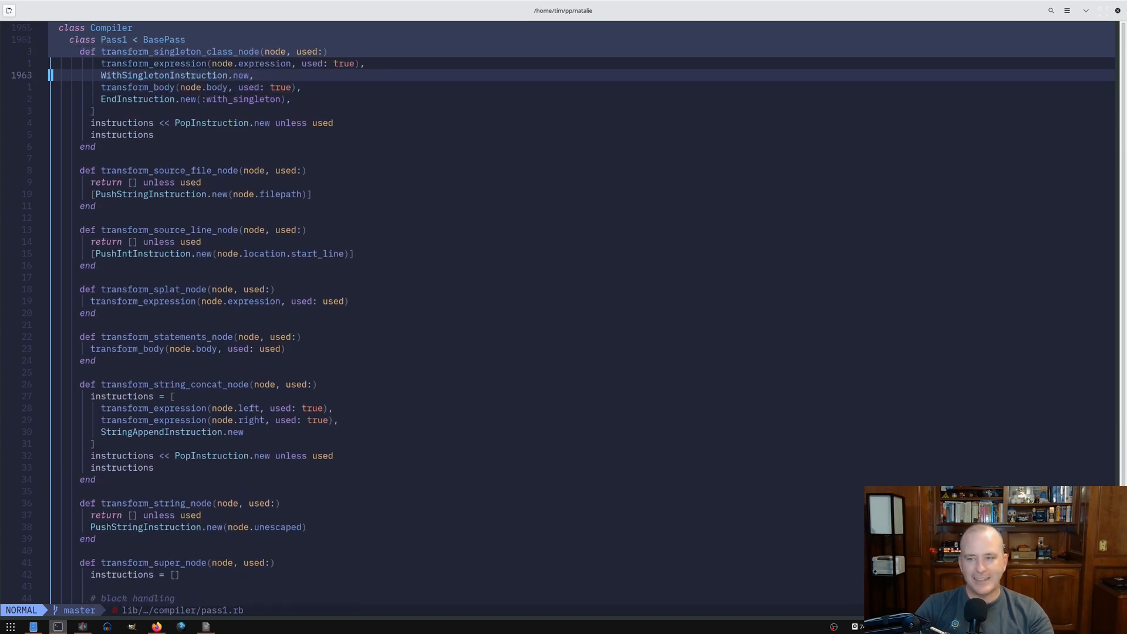
key(braceleft)
key(braceleft)
key(braceleft)
key(braceleft)
key(braceleft)
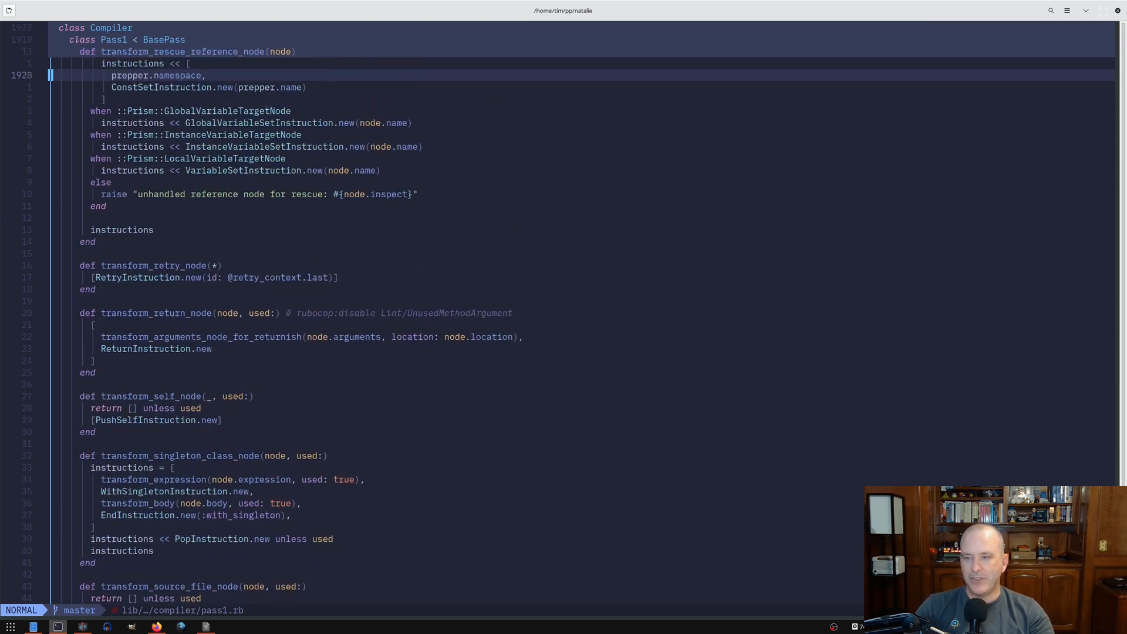
key(braceleft)
key(braceleft)
key(braceleft)
key(braceleft)
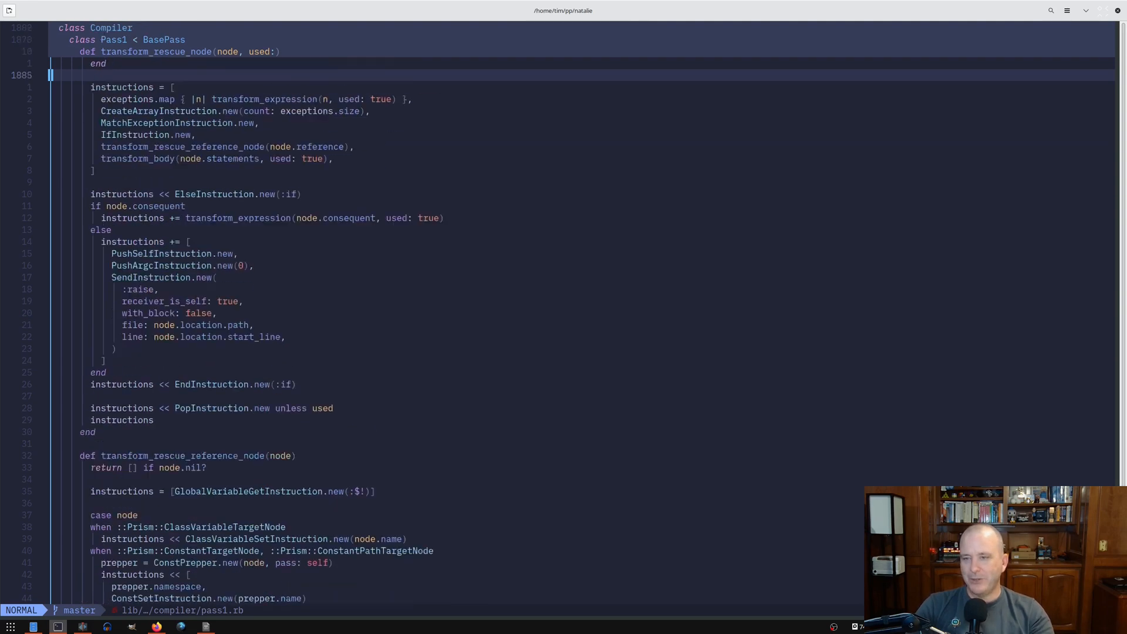
key(braceleft)
key(braceleft)
key(braceleft)
key(braceleft)
key(braceleft)
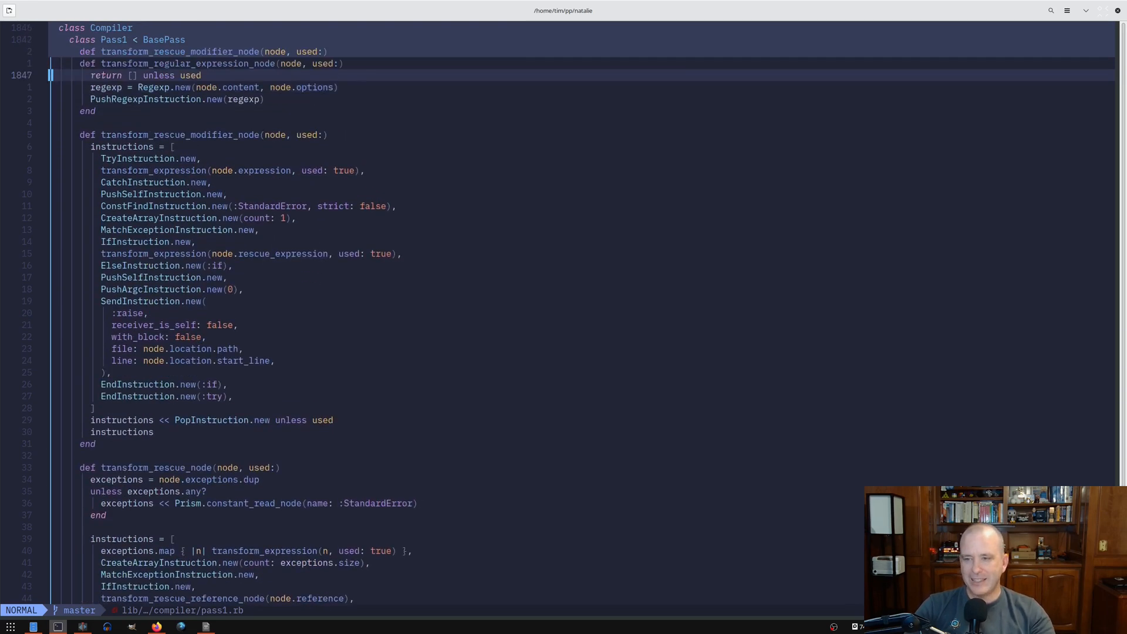
key(ctrl+u)
key(j)
key(j)
key(j)
key(k)
key(k)
key(V)
key(k)
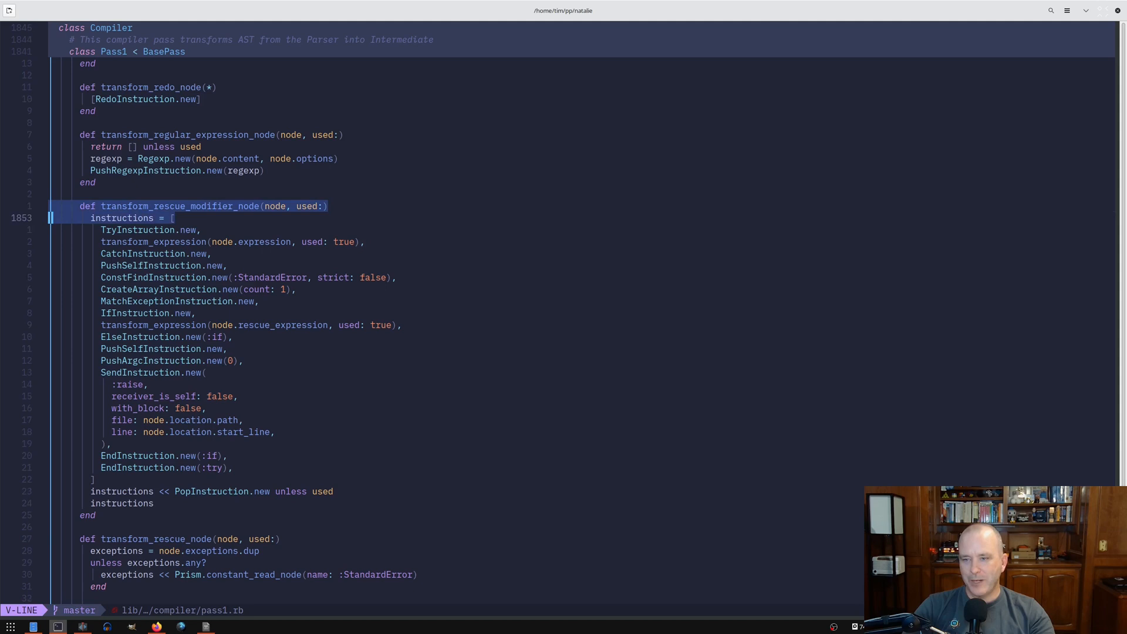
key(j)
key(j)
key(j)
key(j)
key(j)
key(j)
key(j)
key(j)
key(j)
key(Escape)
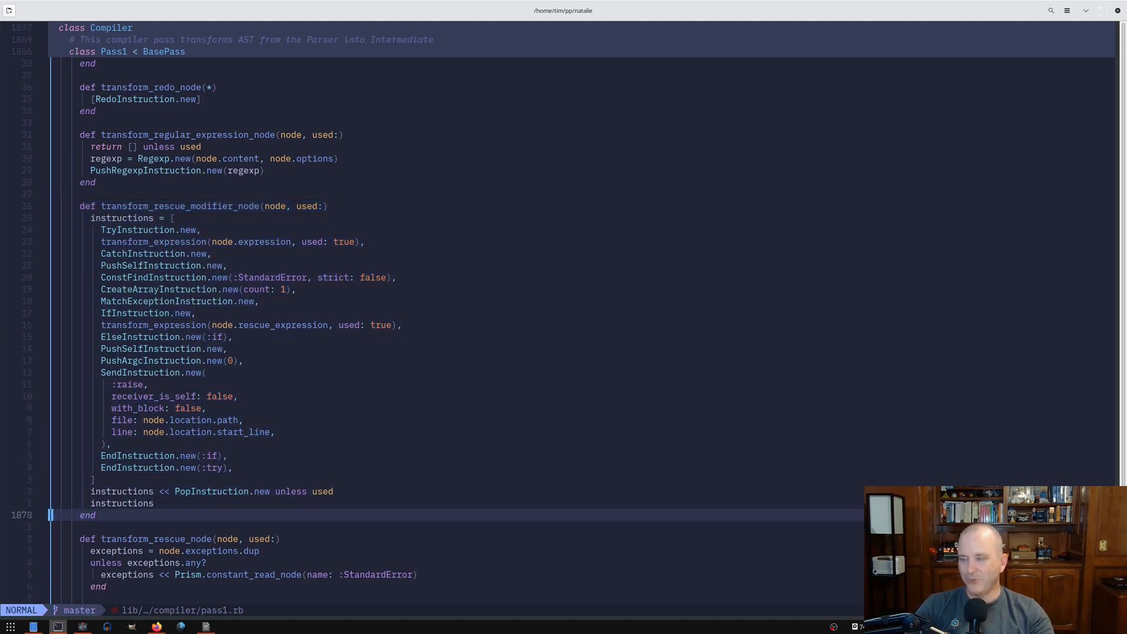
Browse transform_rational_node, select its value instruction lines, then view transform_or_node.
key(braceleft)
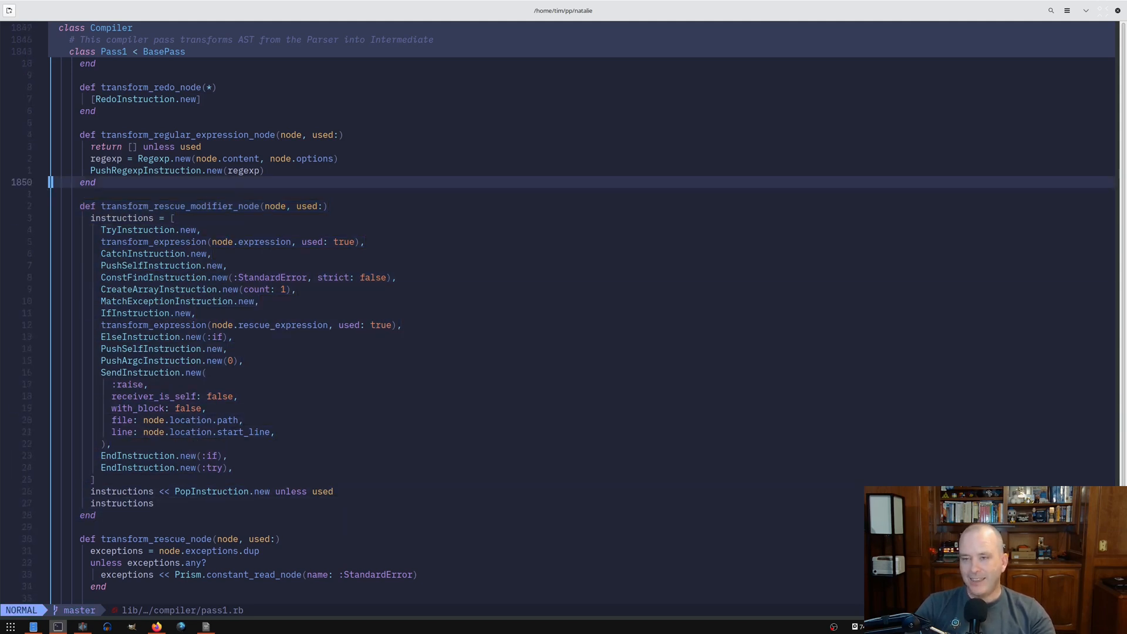
key(braceleft)
key(braceleft)
key(braceleft)
key(braceleft)
key(braceright)
key(braceright)
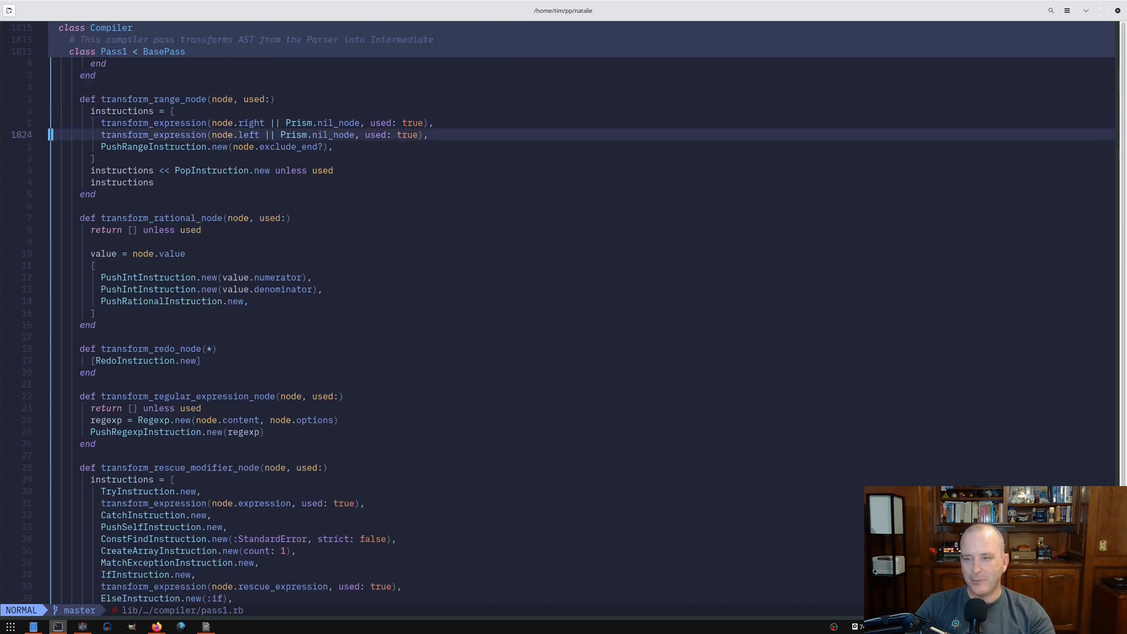
key(braceright)
key(braceright)
key(k)
key(k)
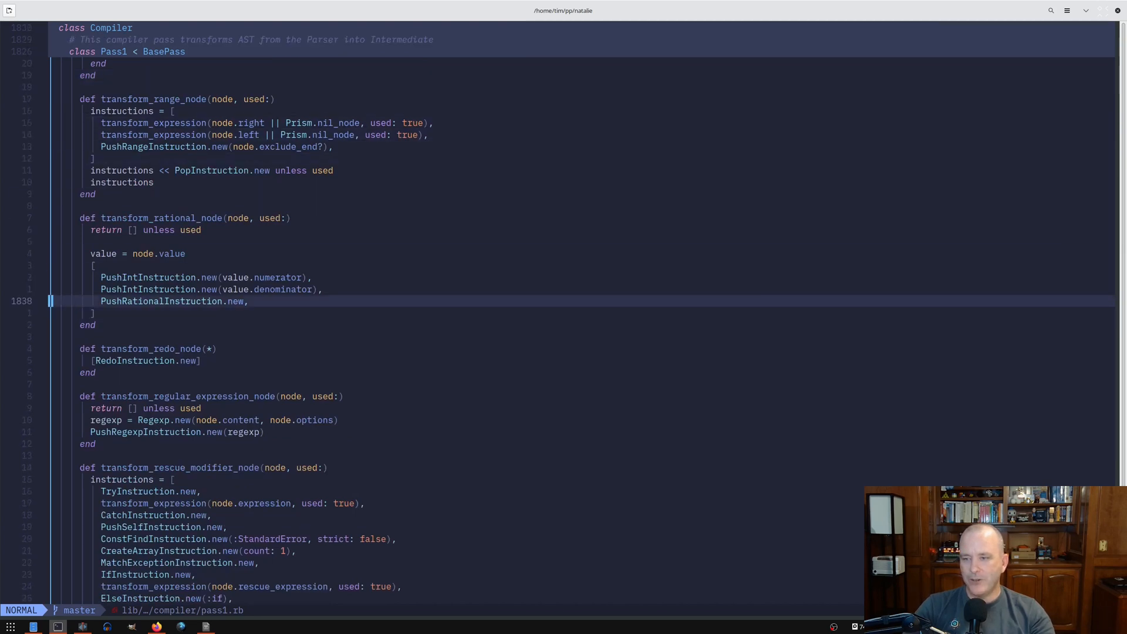
key(shift+v)
key(k)
key(k)
key(k)
key(Escape)
key(j)
key(j)
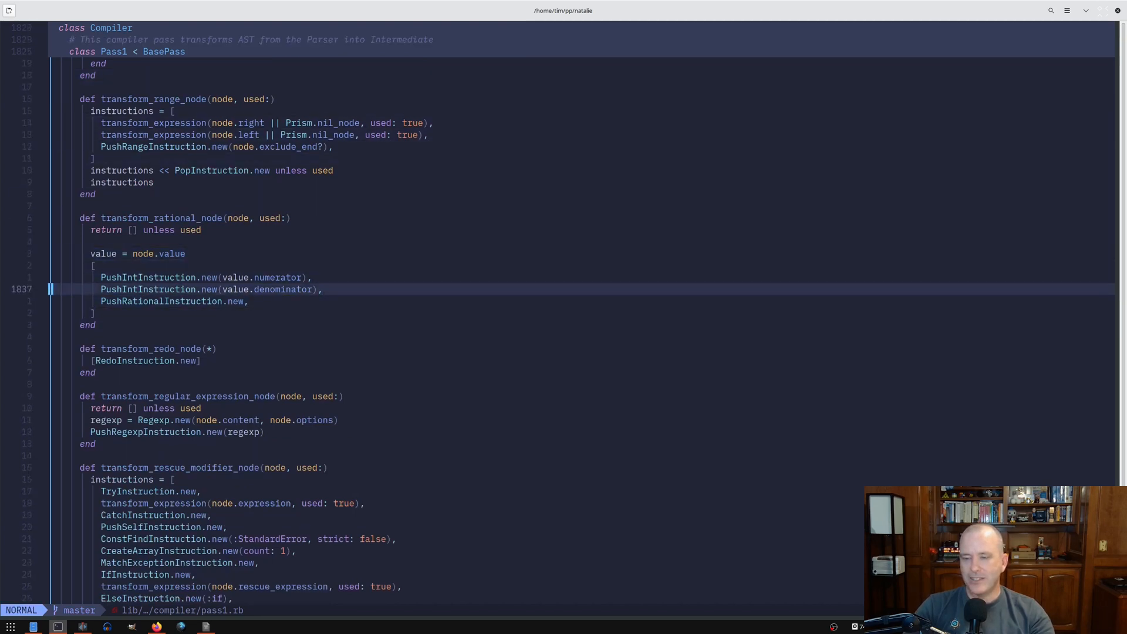
key(j)
key(j)
key(j)
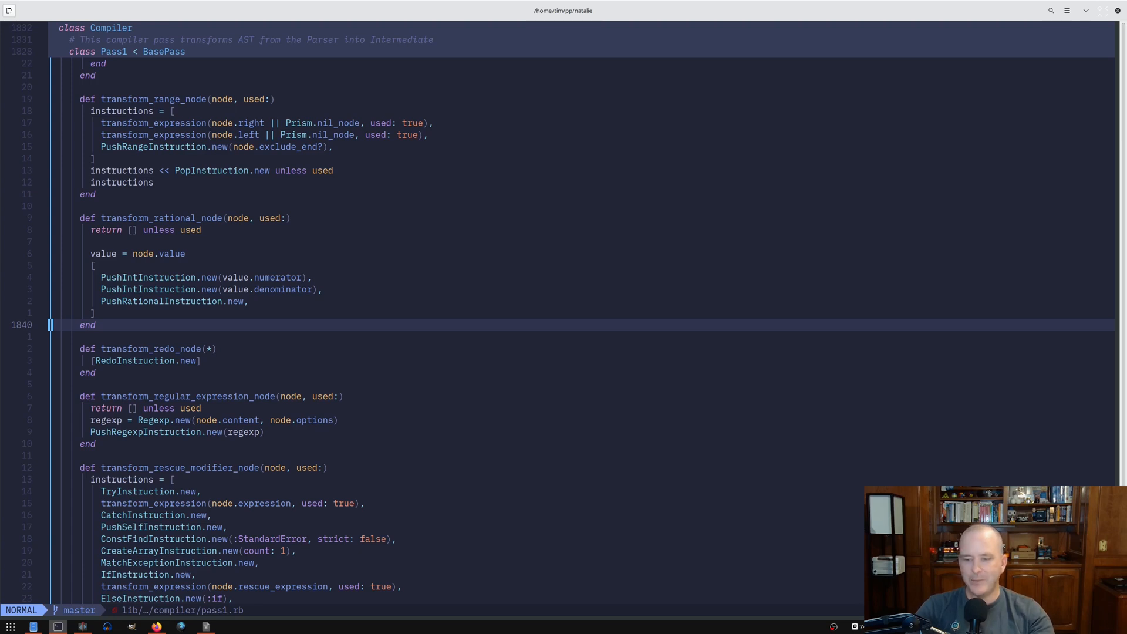
key(k)
key(k)
key(k)
key(k)
key(k)
key(k)
key(k)
key(k)
key(k)
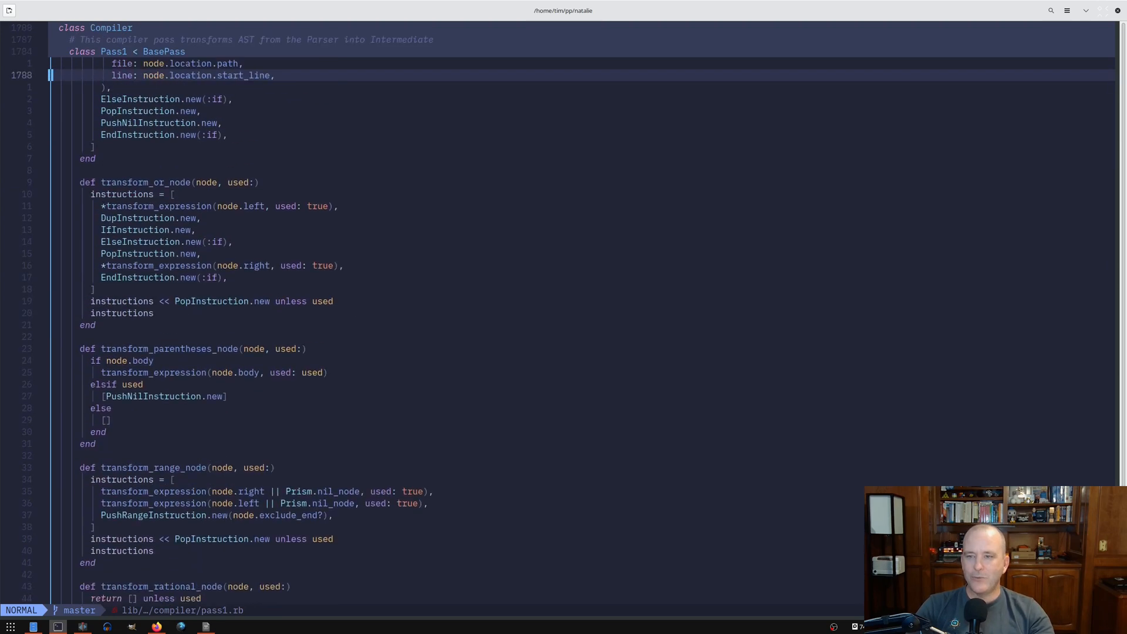
key(k)
key(k)
key(k)
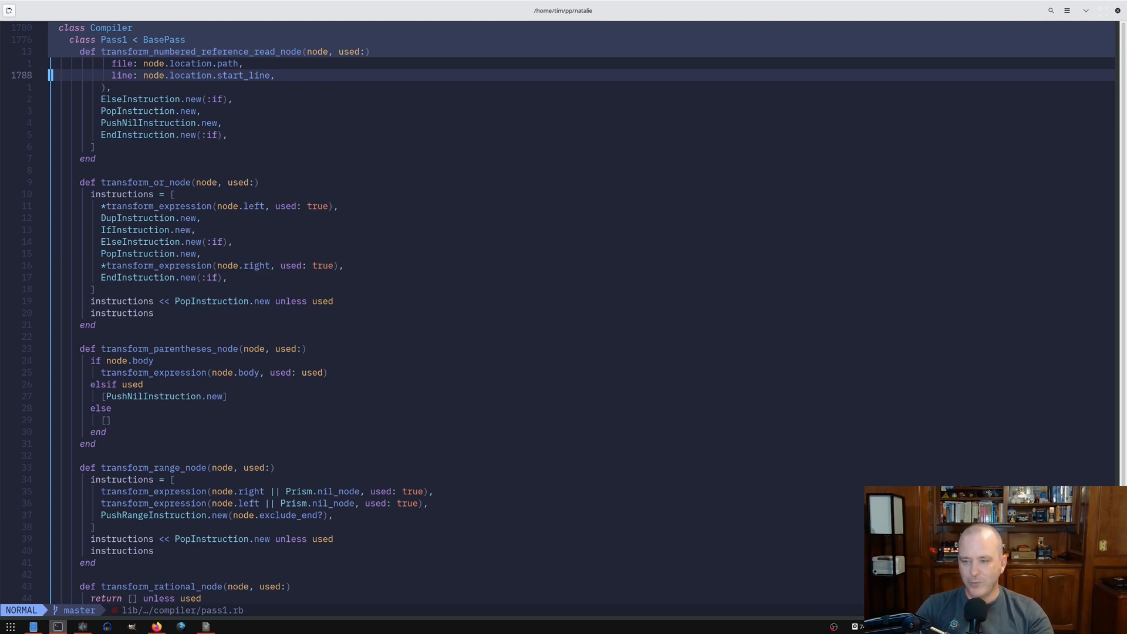
key(colon)
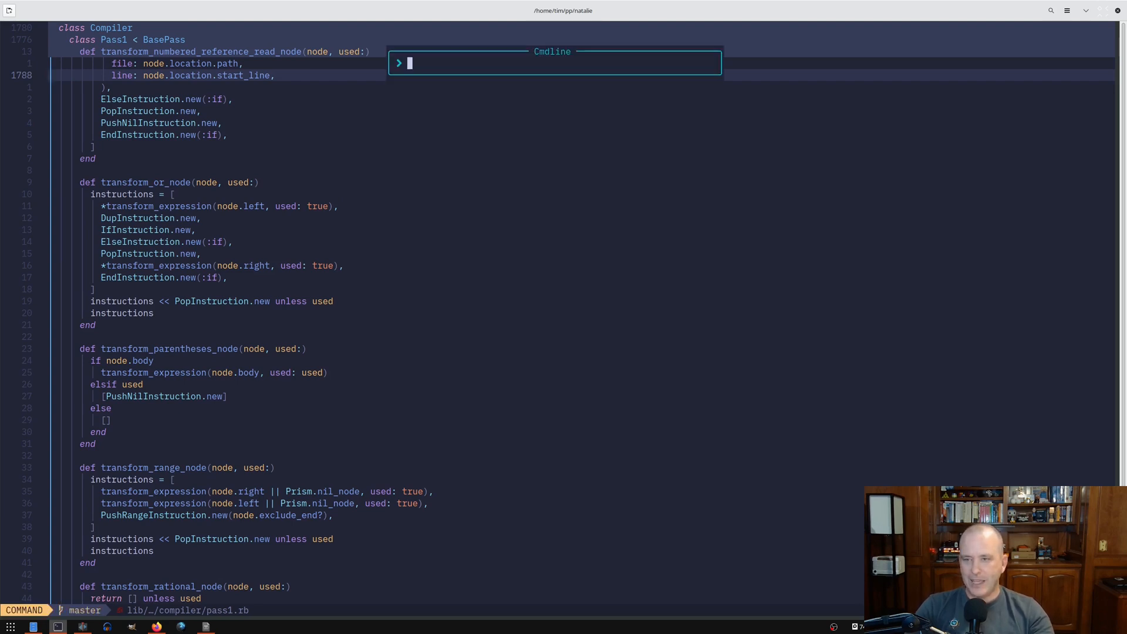
text(q)
Quit pass1.rb, open wat.rb and start a begin block that raises 'foo'.
key(Return)
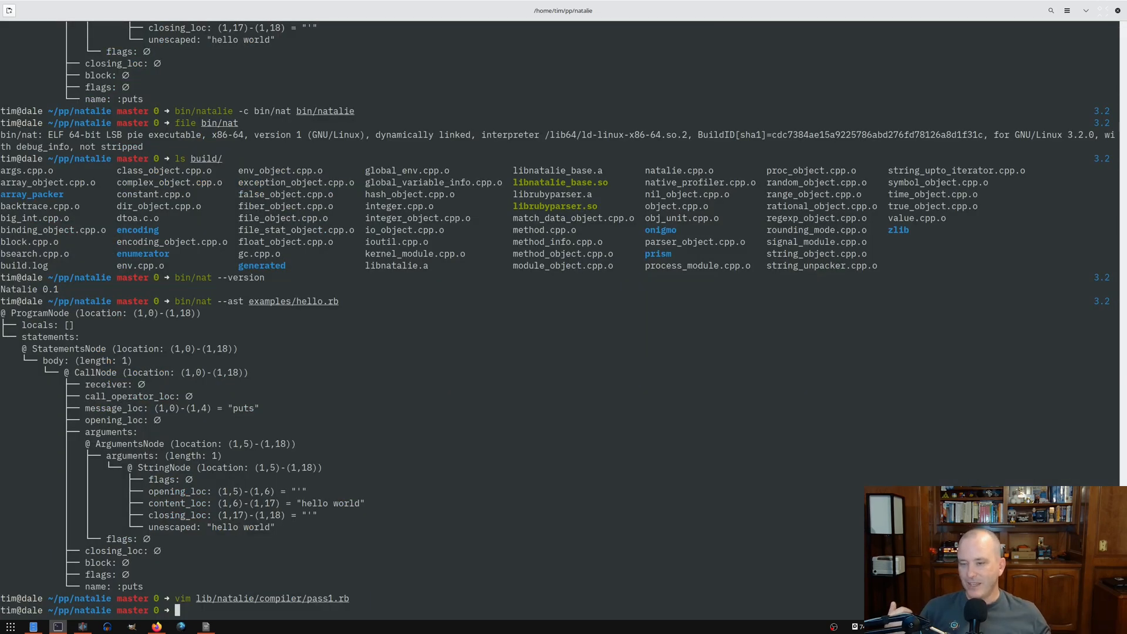
text(vim )
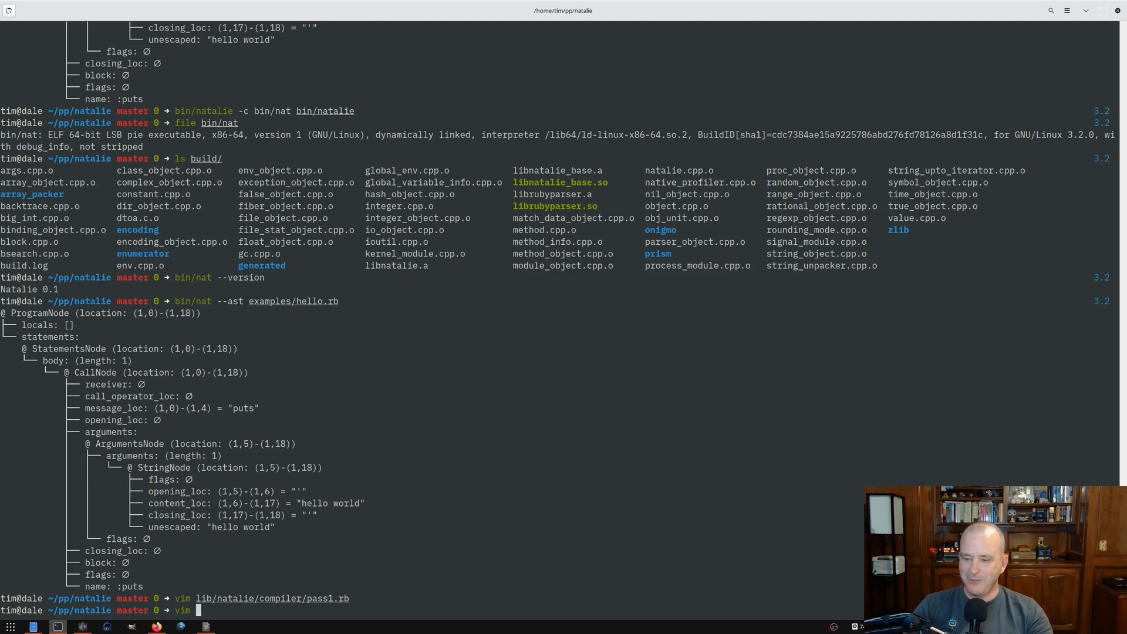
text(wat.rb)
key(Return)
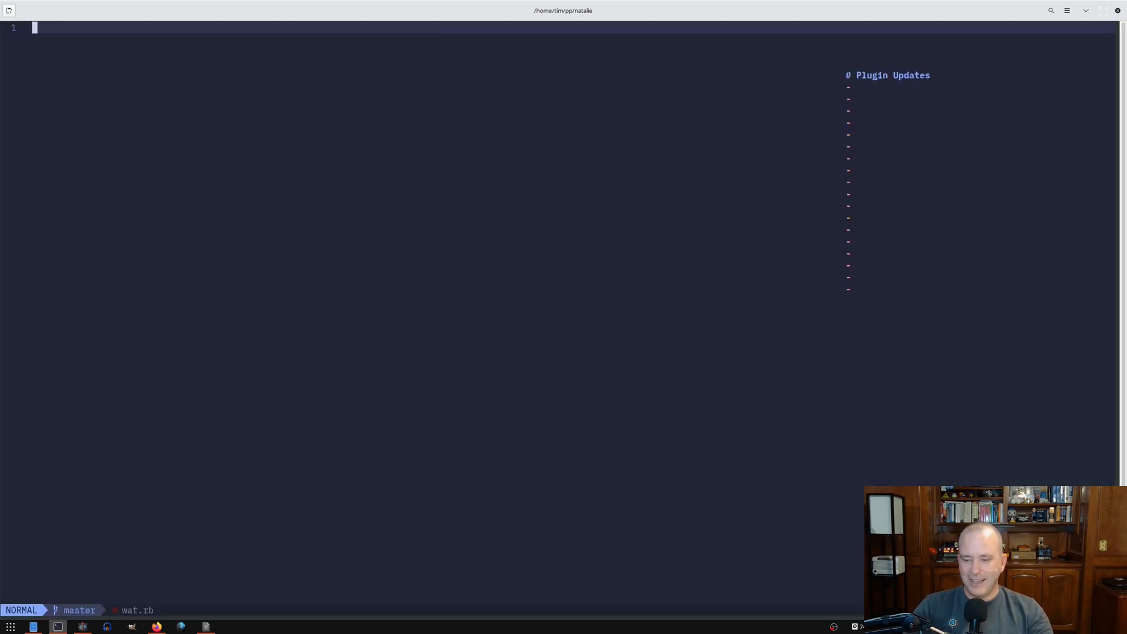
text(i)
text(begin)
key(Return)
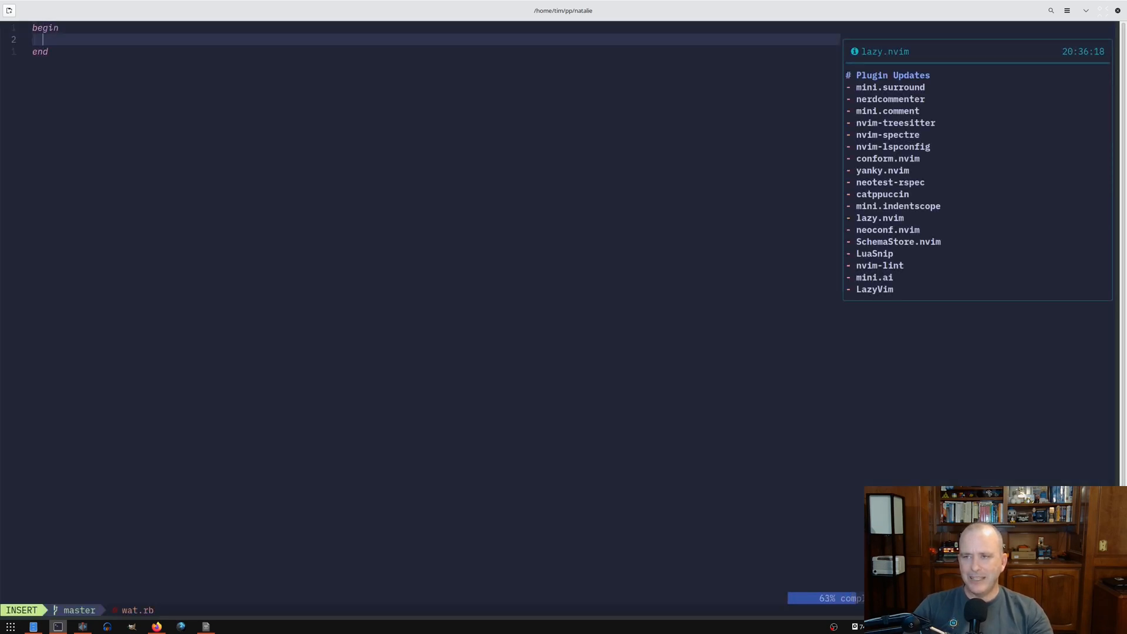
text(raise 'foo)
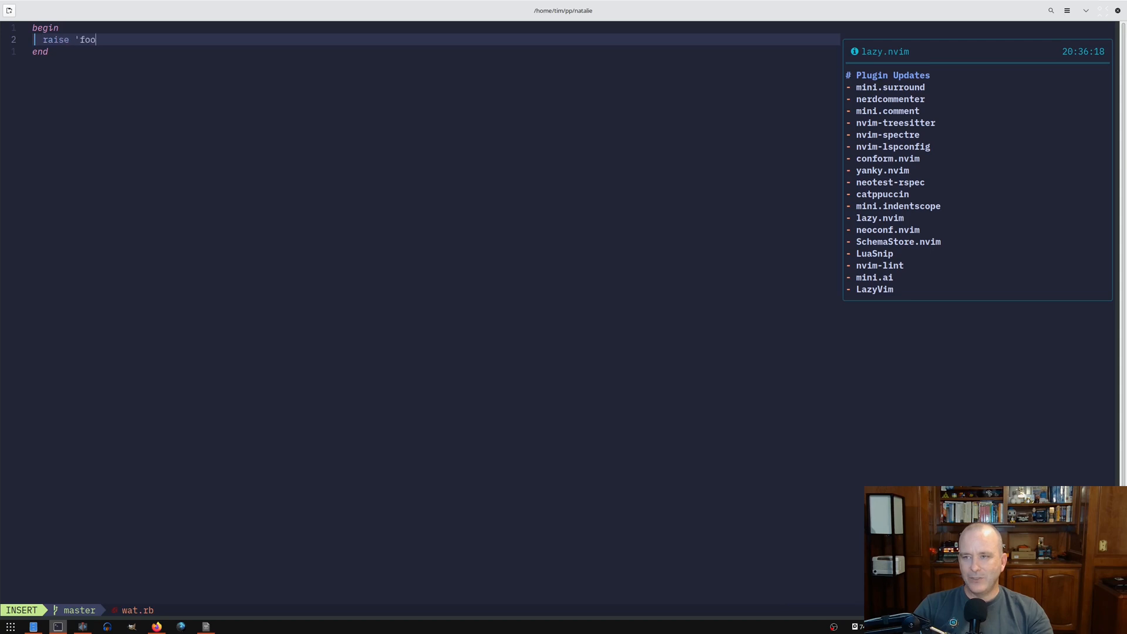
text(')
key(Return)
text(@)
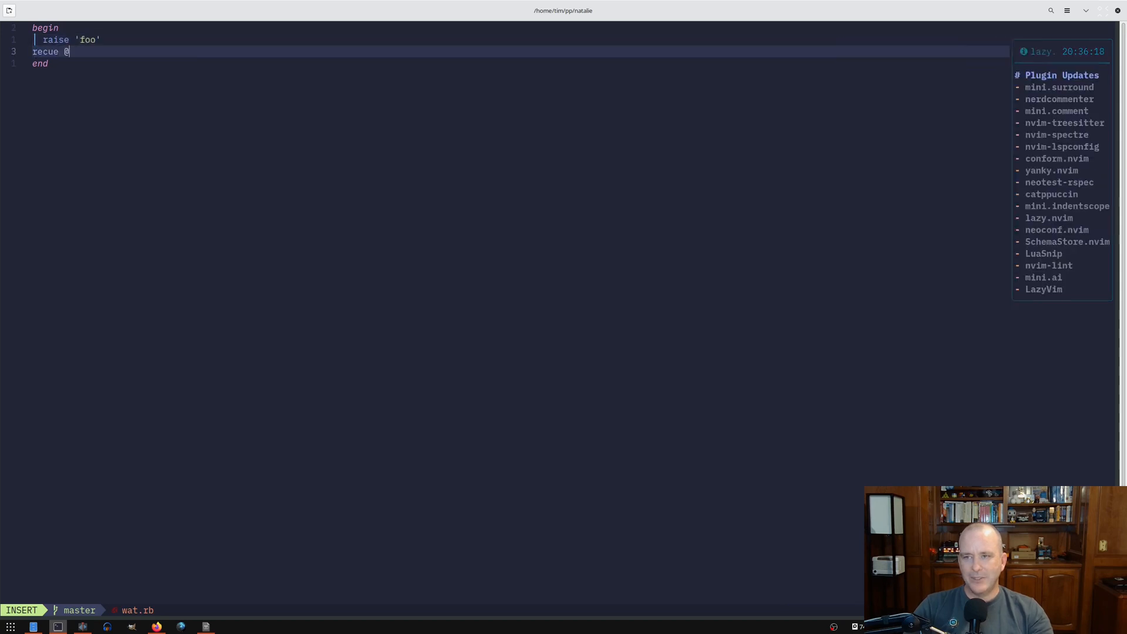
key(BackSpace)
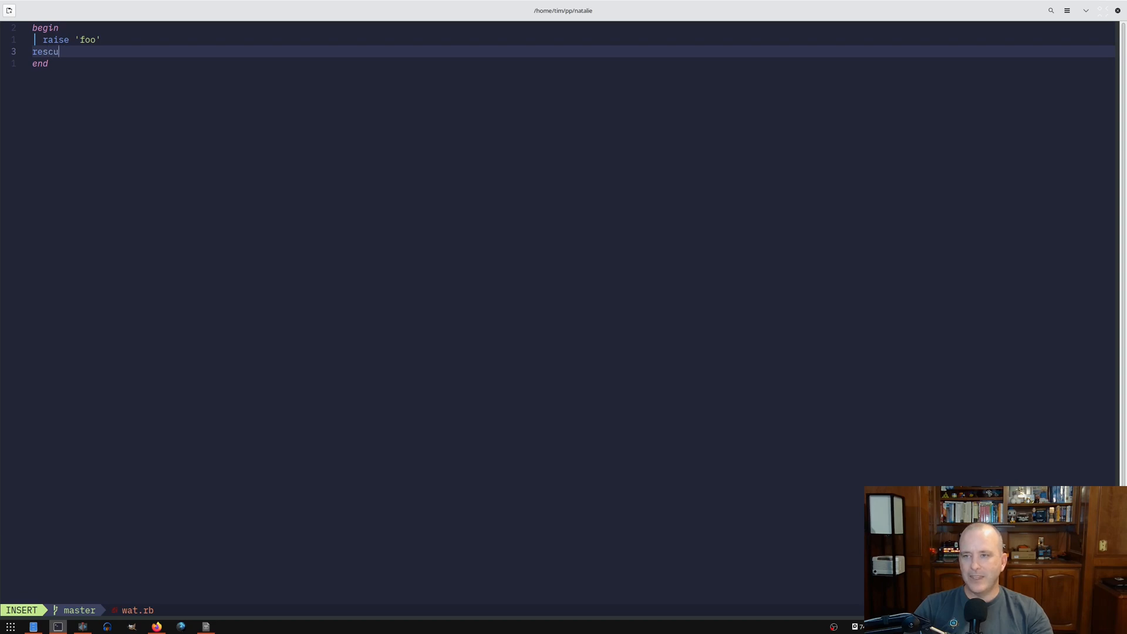
text(e => @bar)
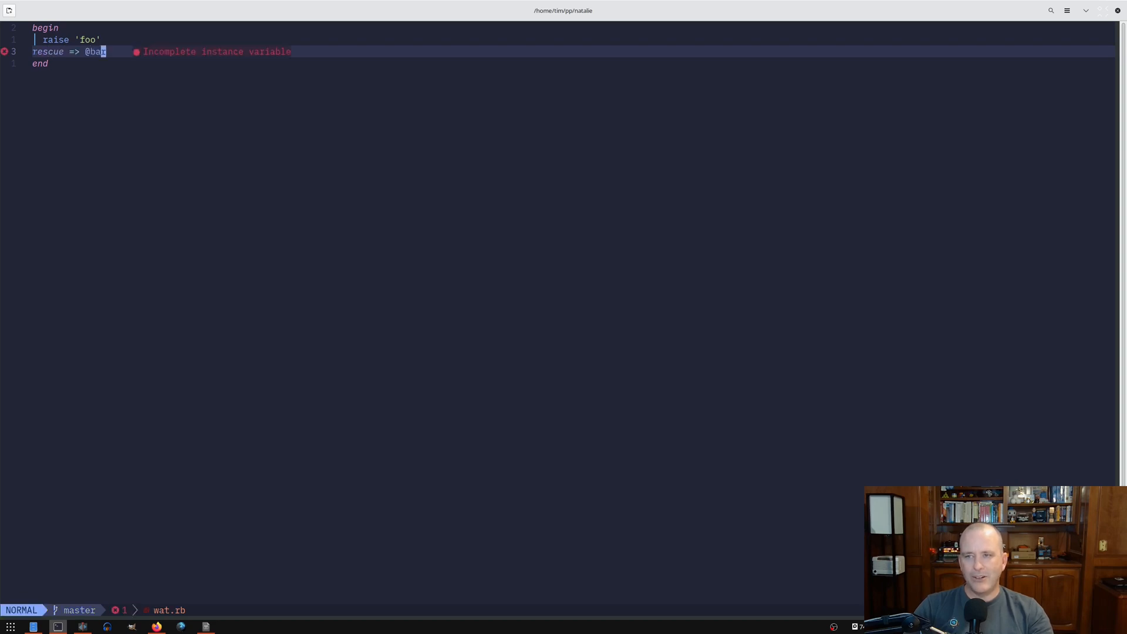
key(Return)
key(Return)
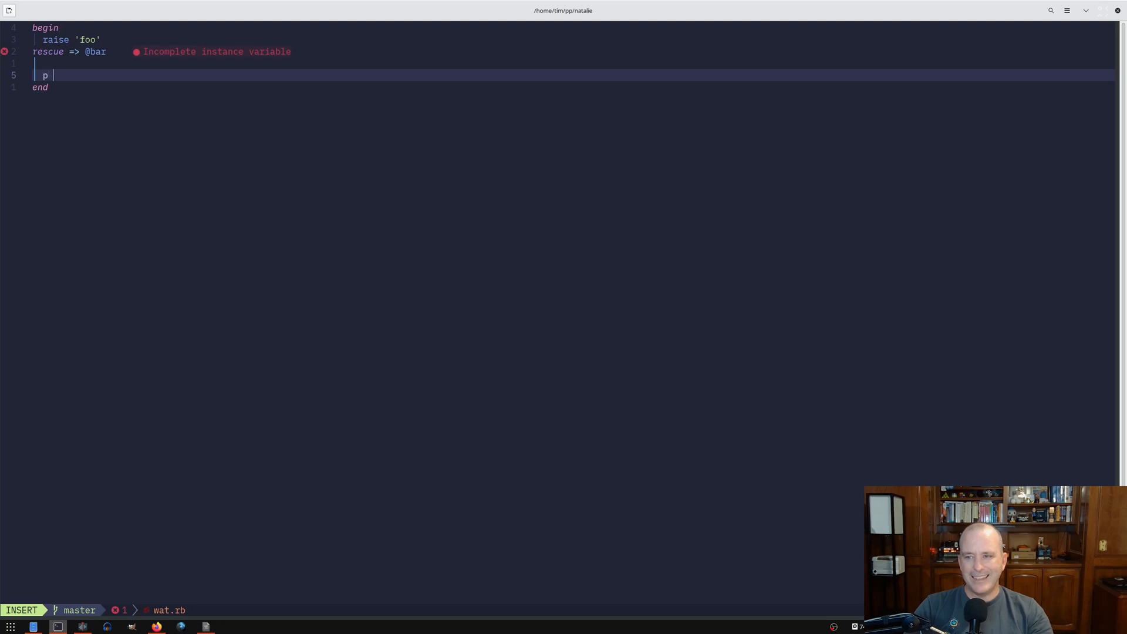
text(@bar)
key(Escape)
key(k)
key(d)
key(d)
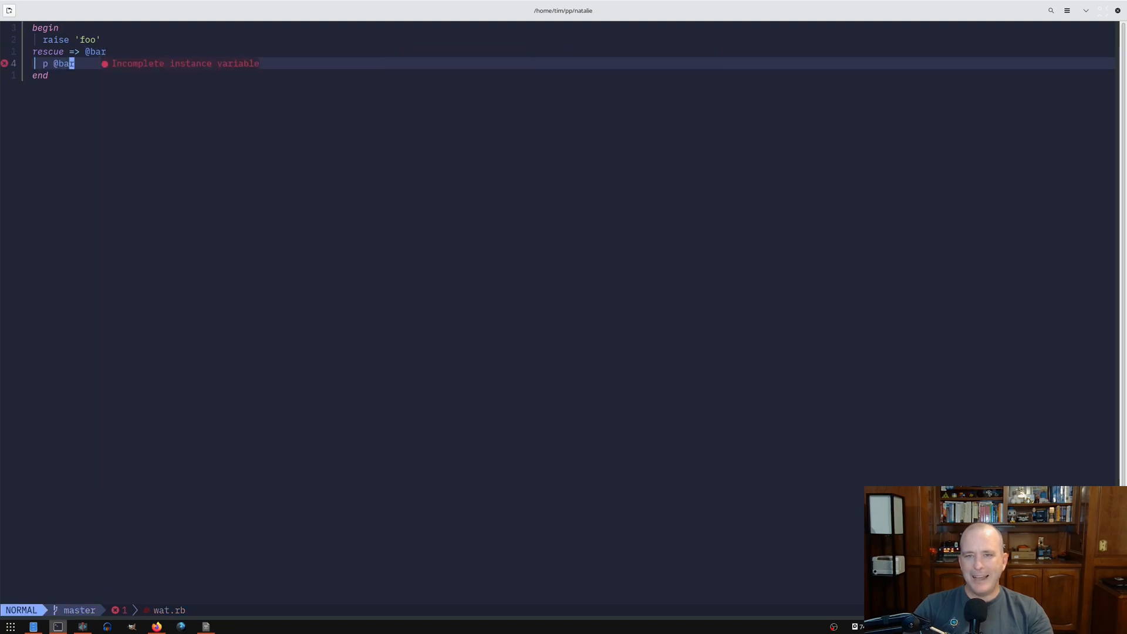
Run 'ruby wat.rb' in a floating terminal, printing #<RuntimeError: foo>, and close it.
key(ctrl+t)
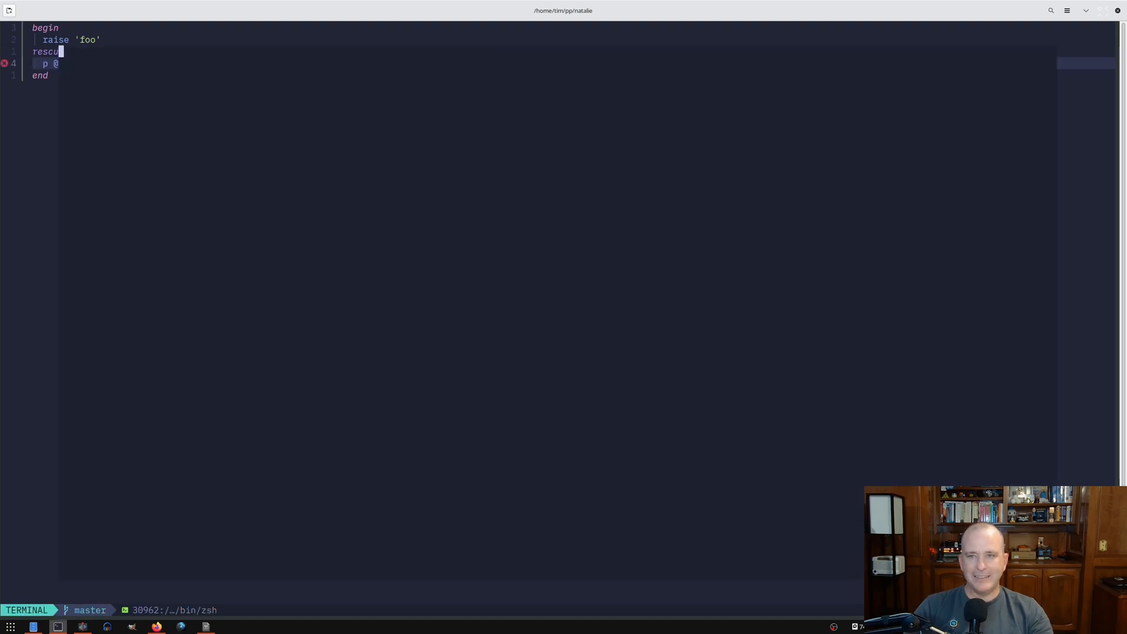
text(ruby wa)
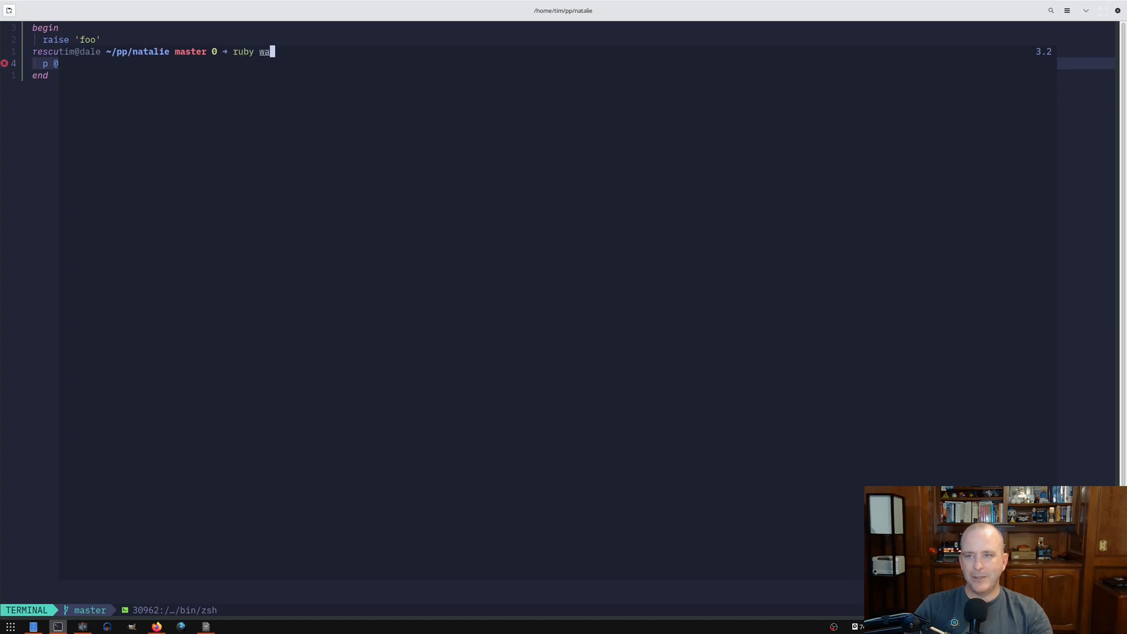
text(t.rb)
key(Return)
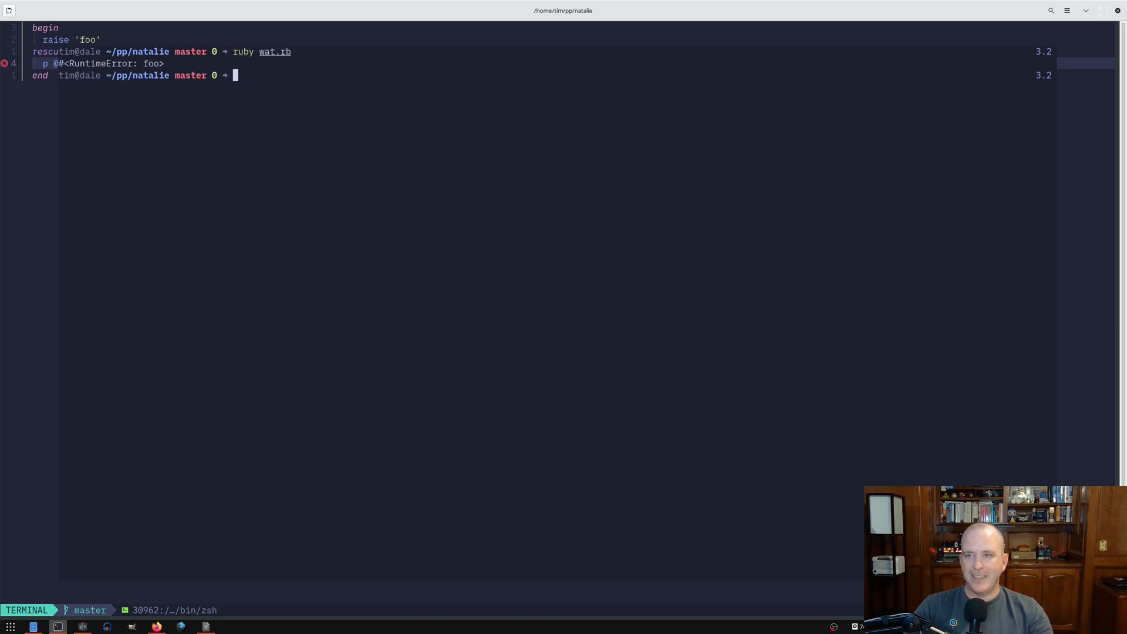
key(ctrl+t)
text(ki=> @\x1b)
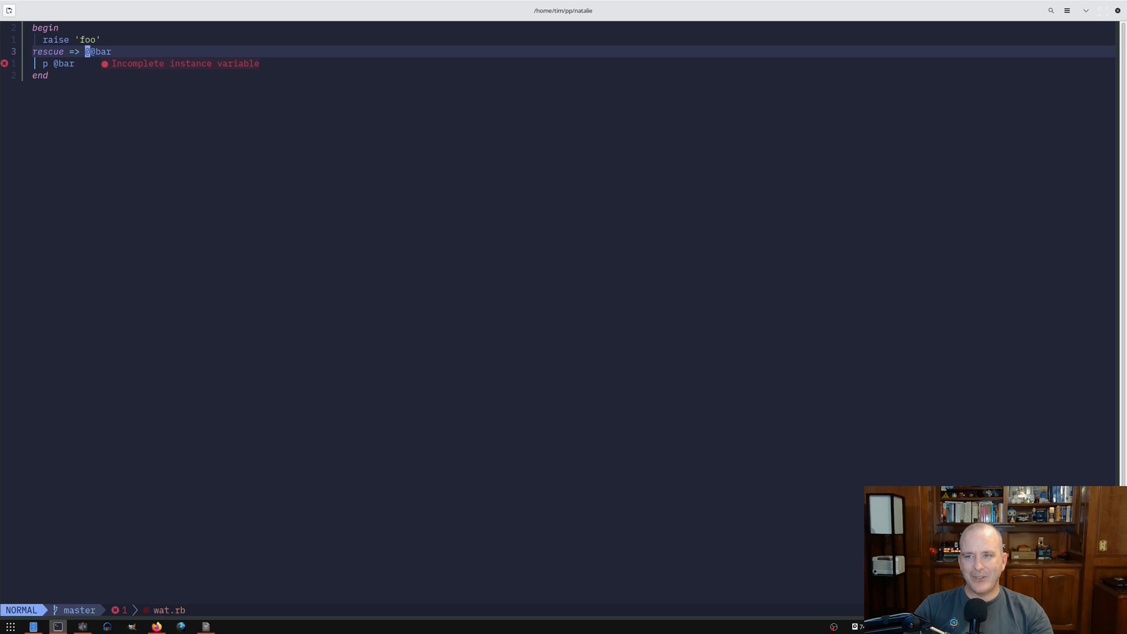
text(ji@\x1b)
key(:w)
key(Return)
key(ctrl+t)
key(Up)
key(Return)
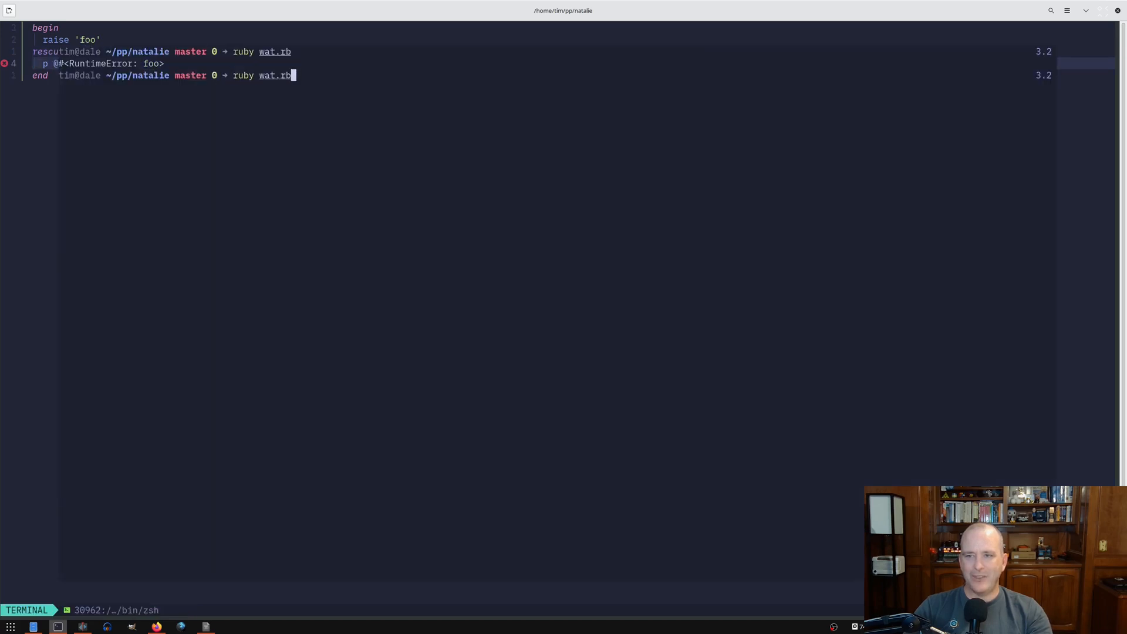
key(Return)
key(ctrl+t)
text(kOc)
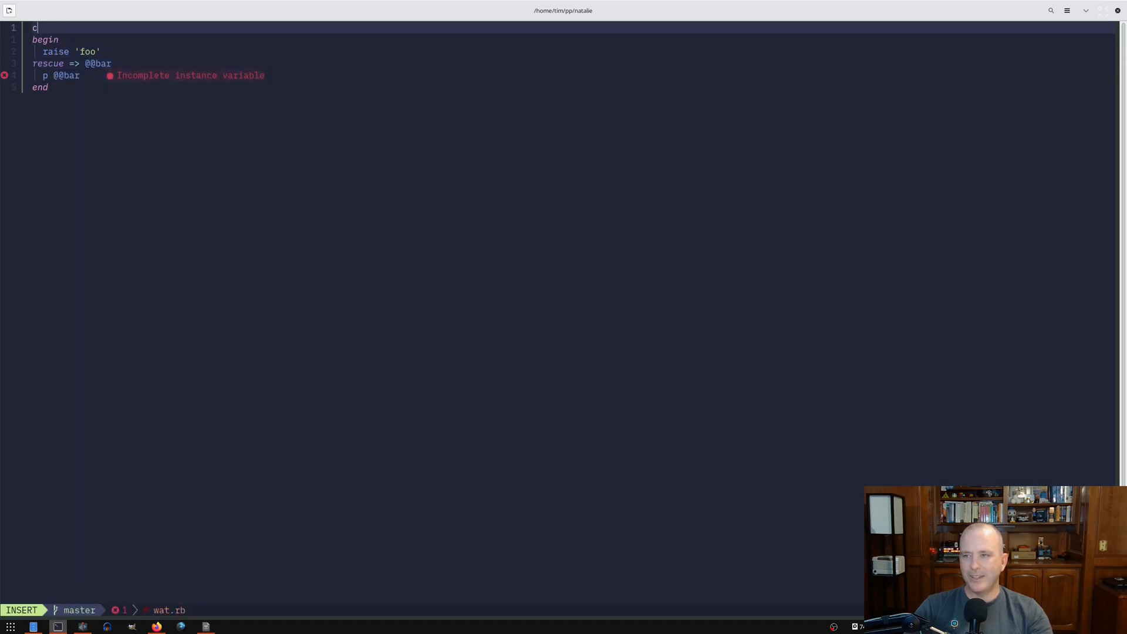
text(lass W)
Wrap the begin/rescue block inside 'class Foo' / 'def foo' and indent it one level.
key(BackSpace)
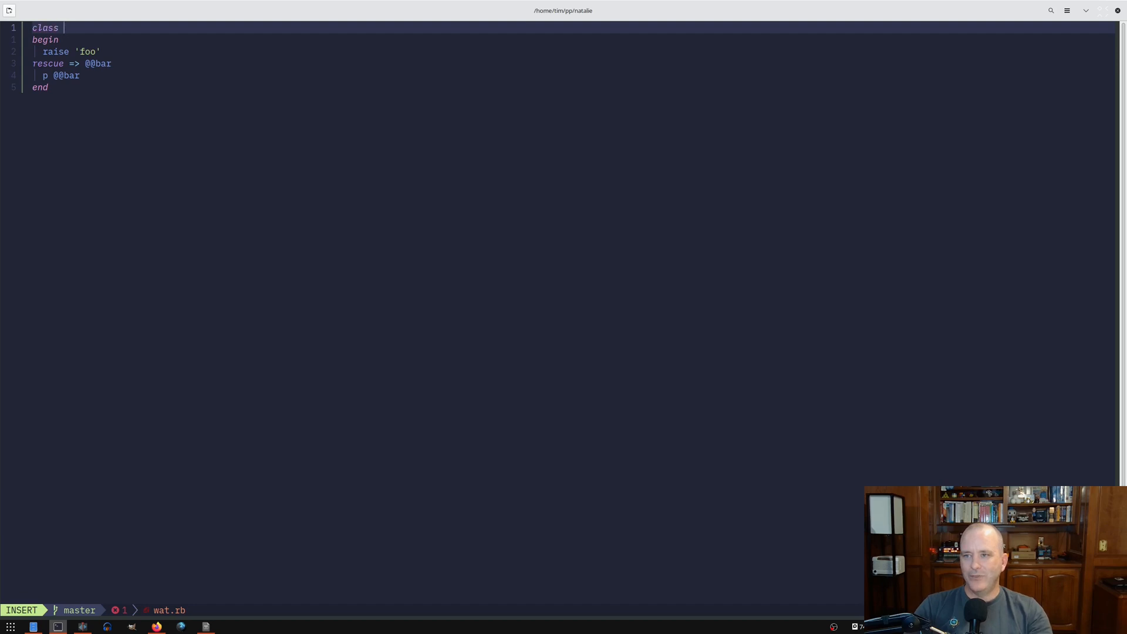
text(Foo)
key(Return)
text(def foo)
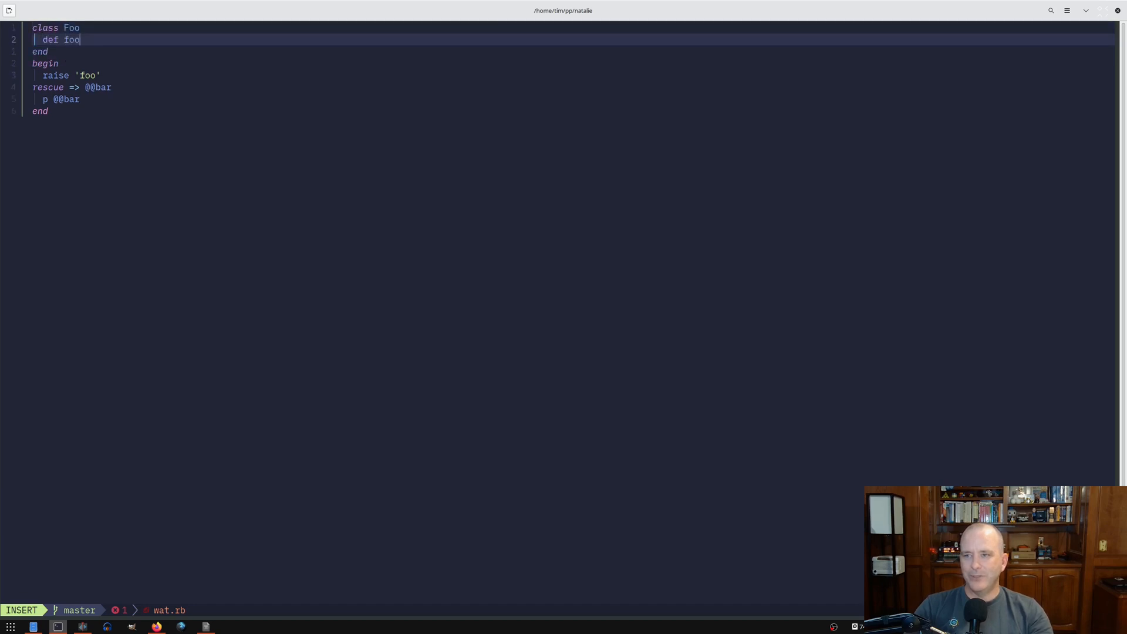
key(Return)
key(Return)
text(end)
key(Escape)
text(jV4jd)
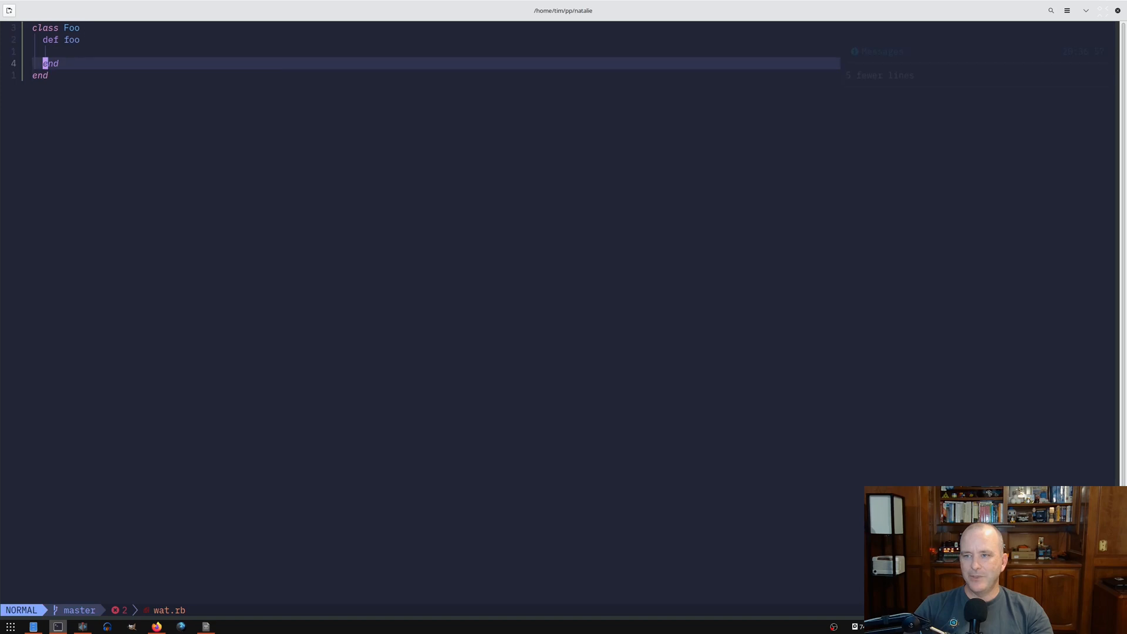
text(kkkpV)
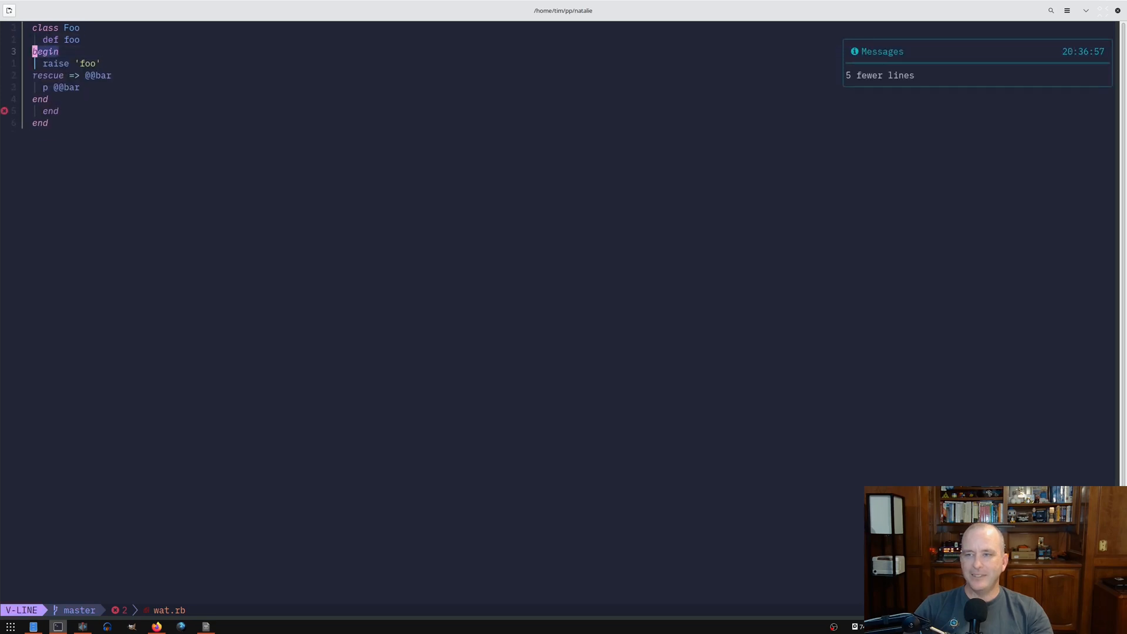
text(jjjj)
key(greater)
key(Escape)
Run wat.rb, then add a Foo.new.foo call below the class.
key(ctrl+z)
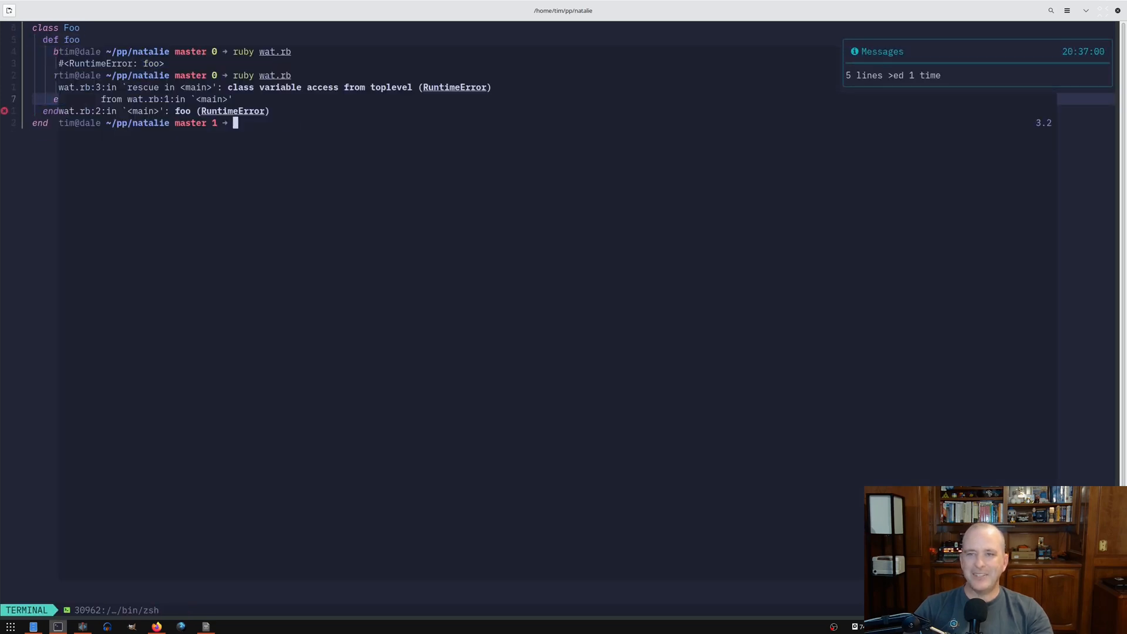
text(ruby wat.rb)
key(Return)
text(fg)
key(Return)
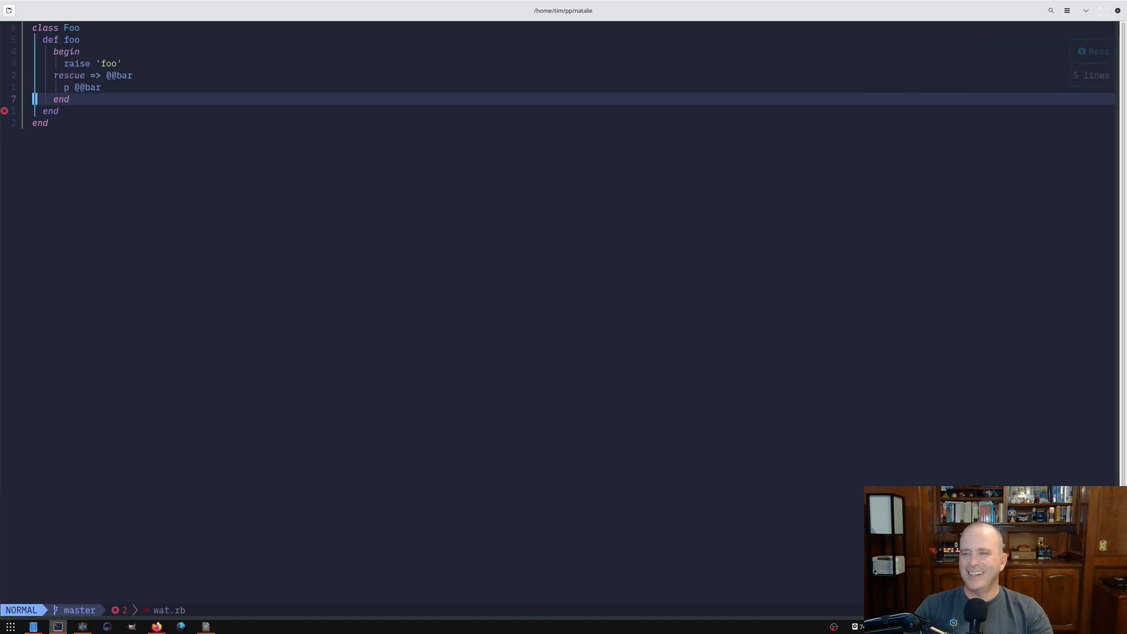
text(kkkkjGo)
key(Return)
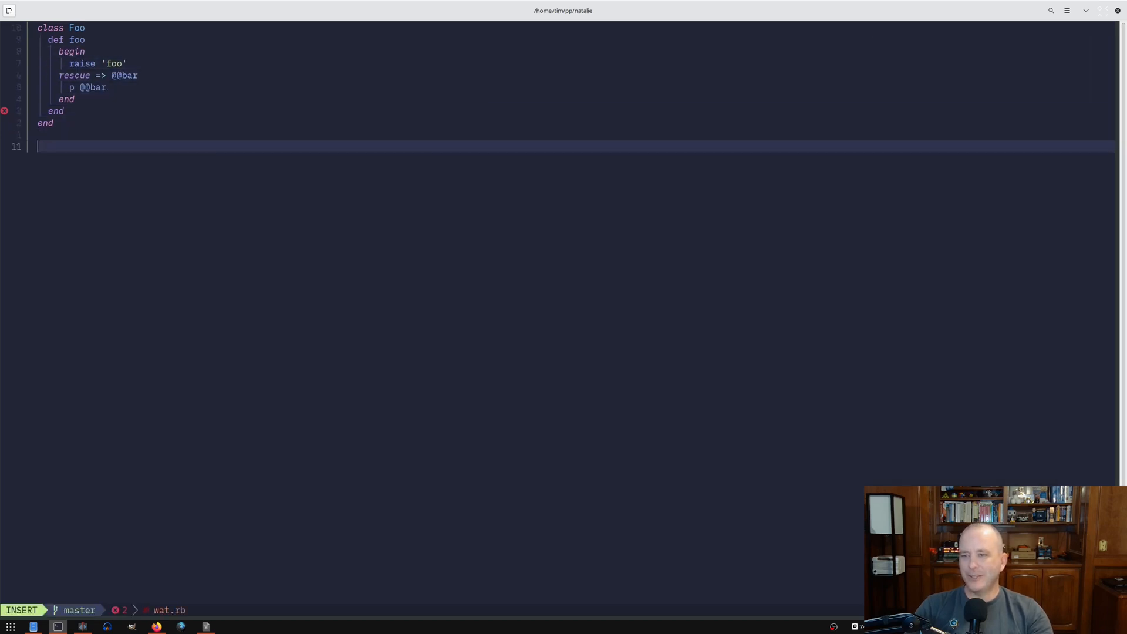
text(.new.foo)
key(Escape)
text(:w)
Save wat.rb and run it with ruby, printing #<RuntimeError: foo>.
key(Return)
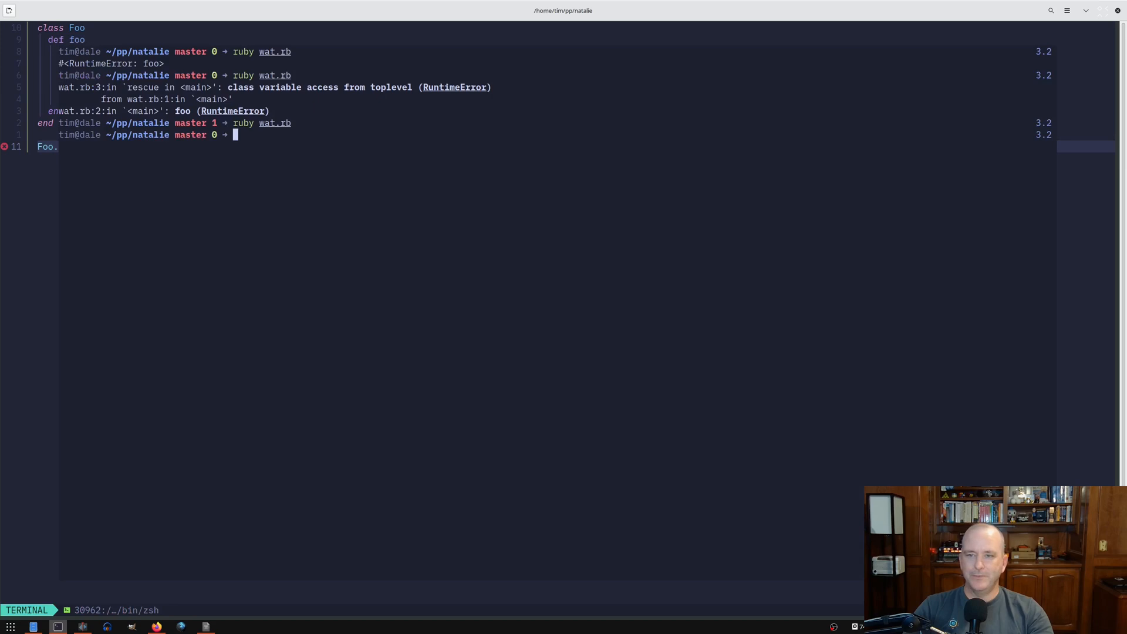
text(ruby wat.rb)
key(Return)
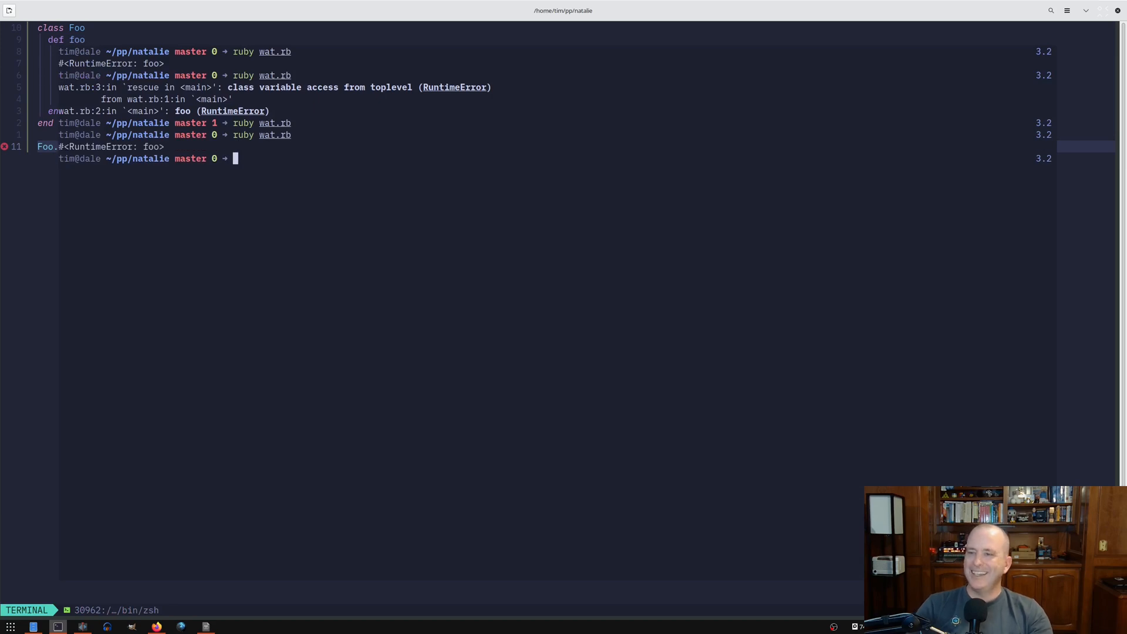
key(ctrl+d)
text(kkkkkw)
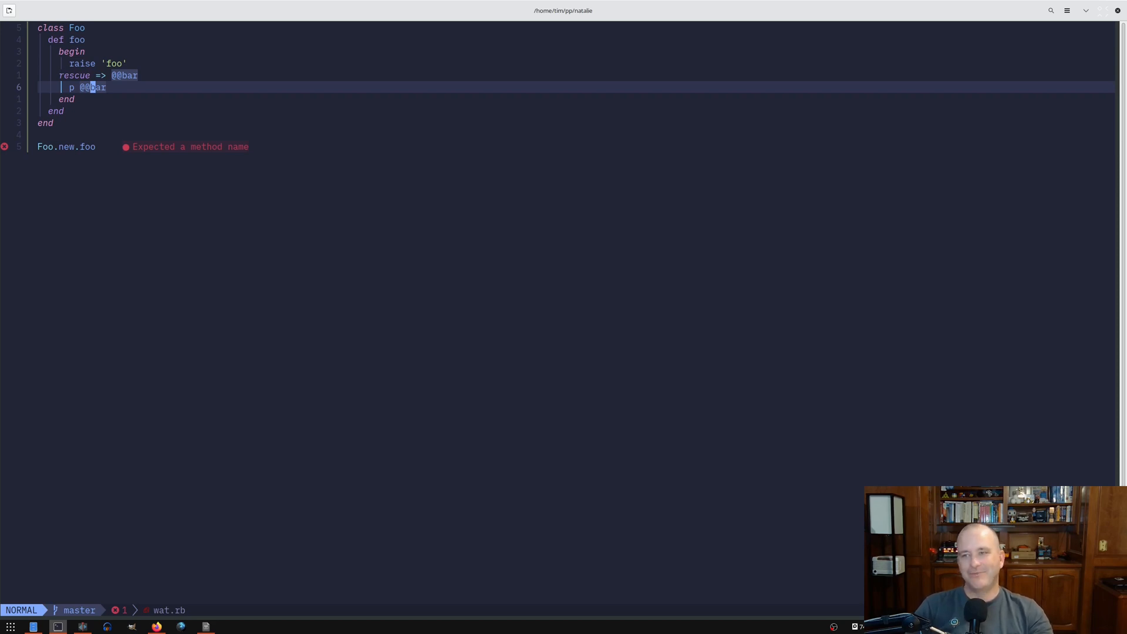
key(j)
key(j)
key(j)
key(j)
key(j)
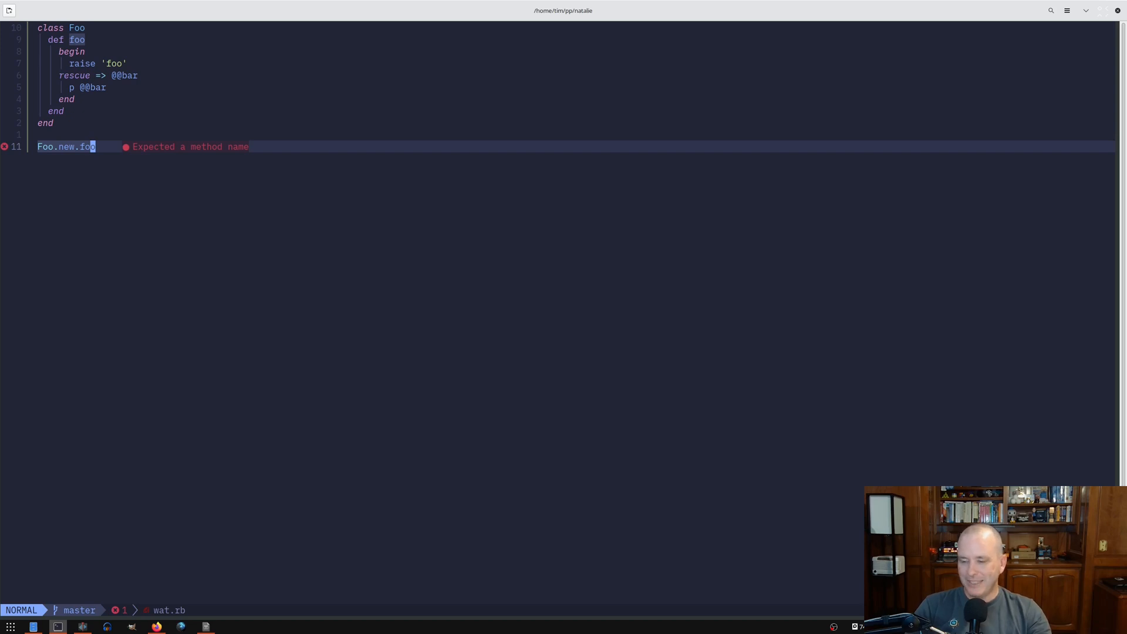
text(:q)
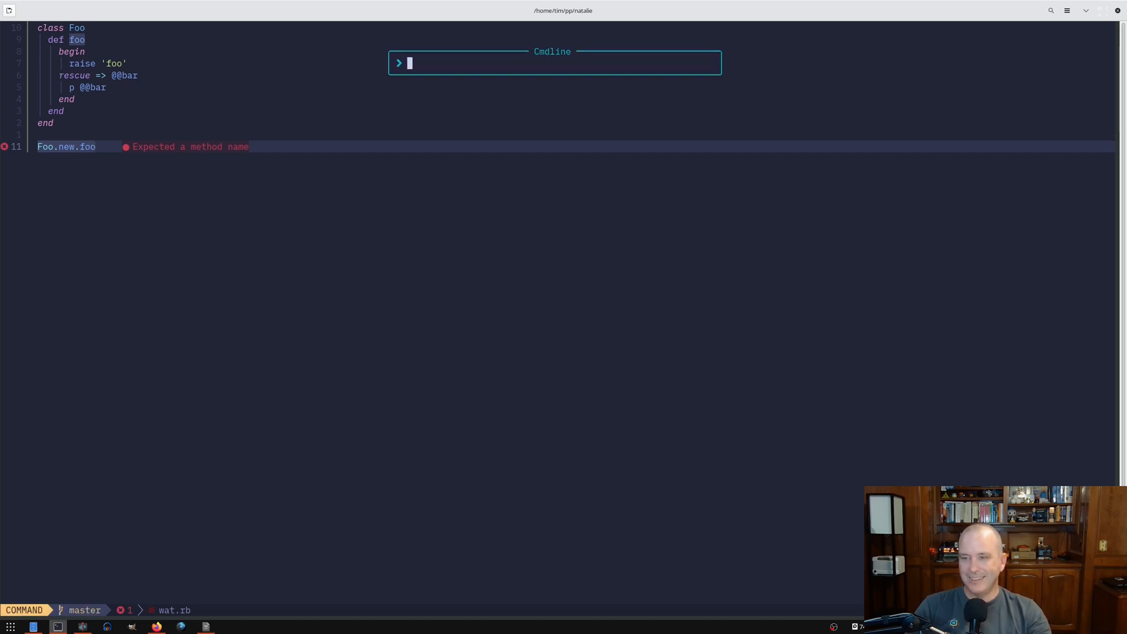
Quit vim and run 'bin/natalie wat.rb', which prints #<RuntimeError: foo>.
key(Return)
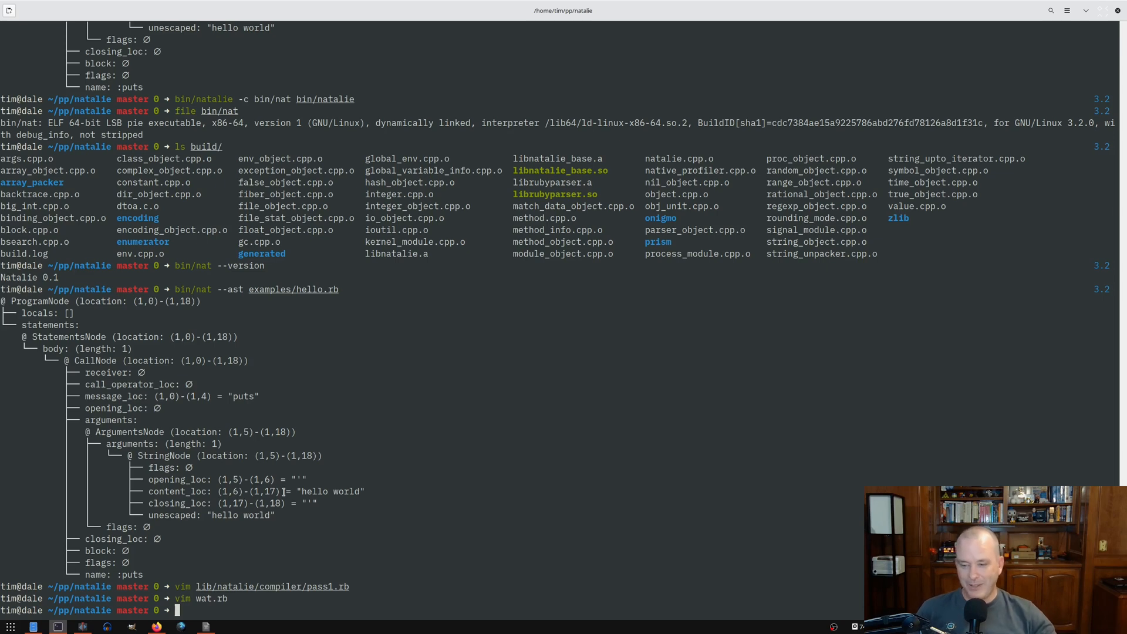
text(bin/nat)
key(Tab)
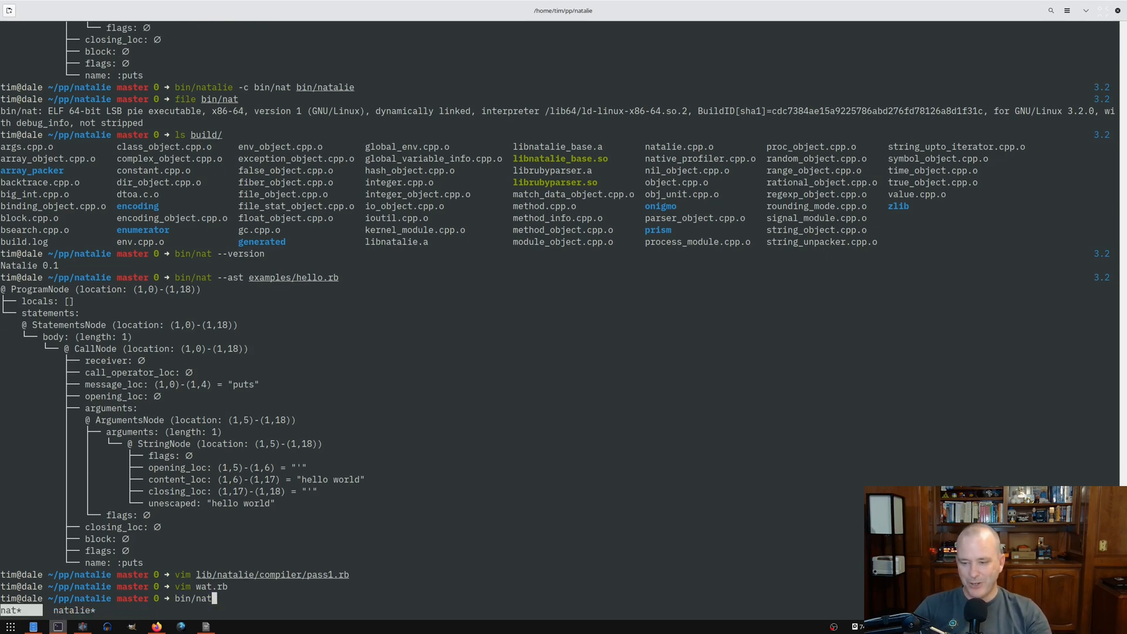
text(alie wat.rb)
key(Return)
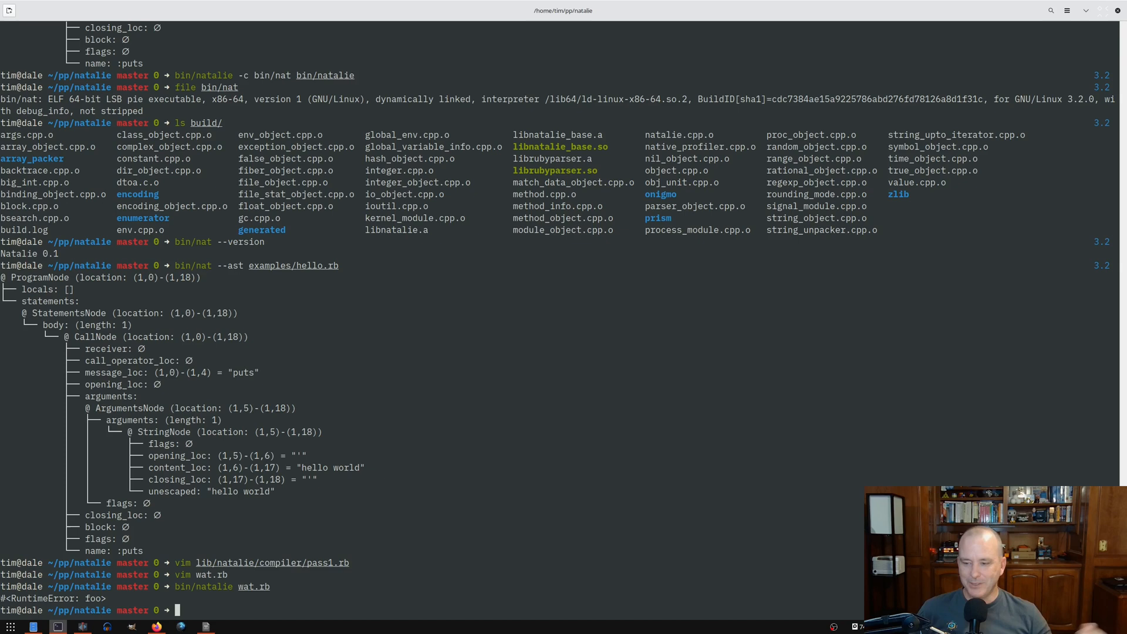
Back in Firefox, view the Update Prism to 0.17.1 and Add Date class #1319 pull requests.
key(alt+Tab)
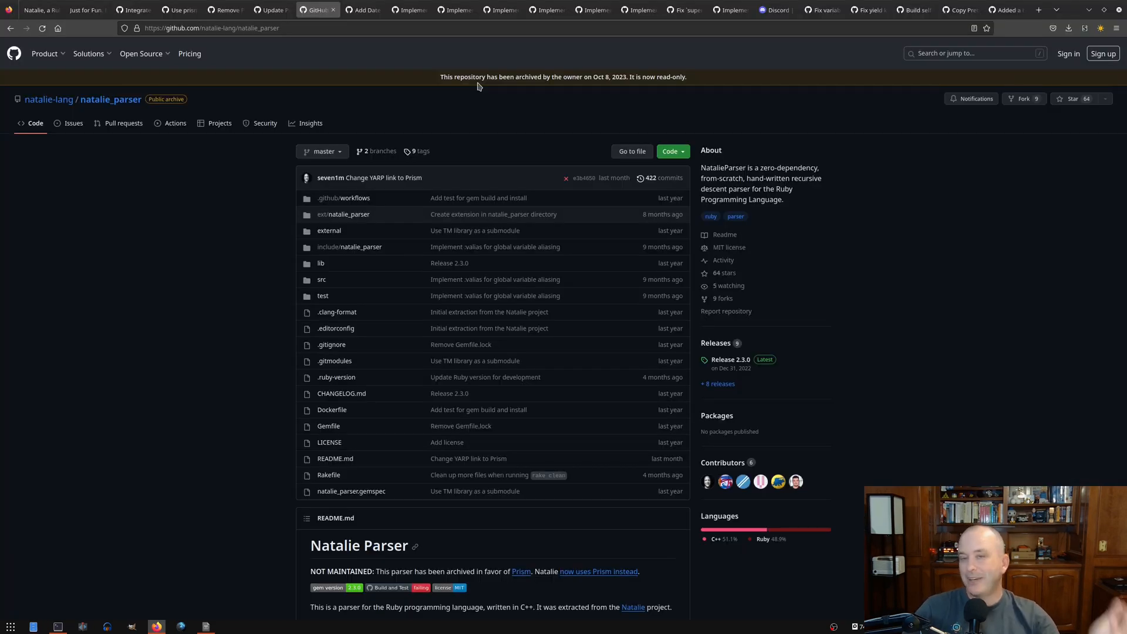
click(271, 10)
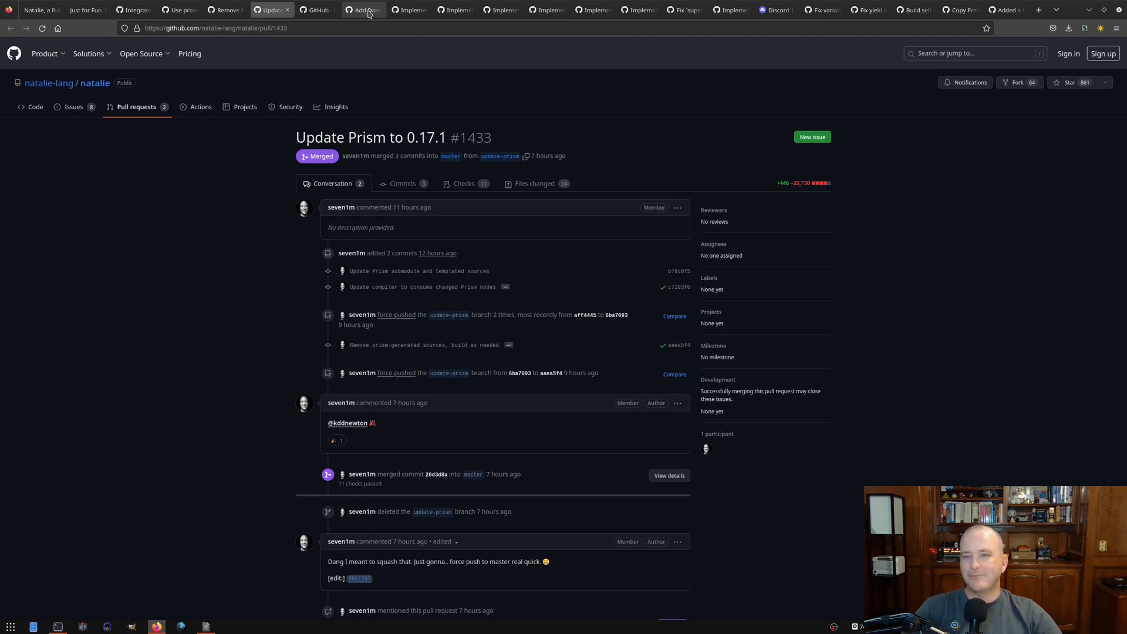
click(368, 12)
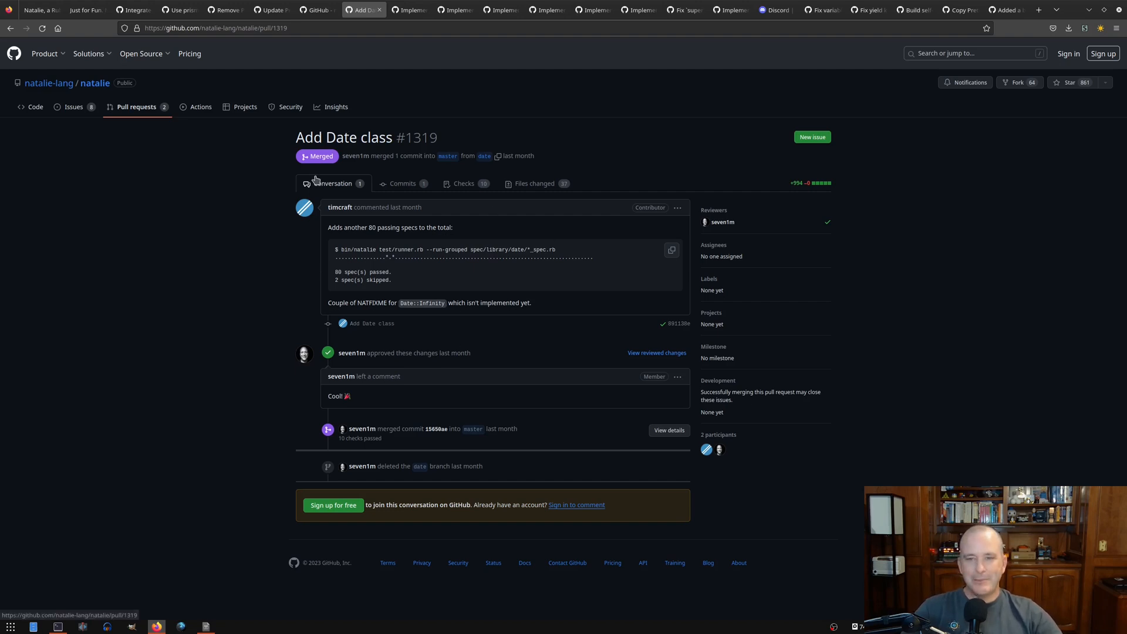
Review the Implement Dir.glob pull request's title and description.
click(407, 10)
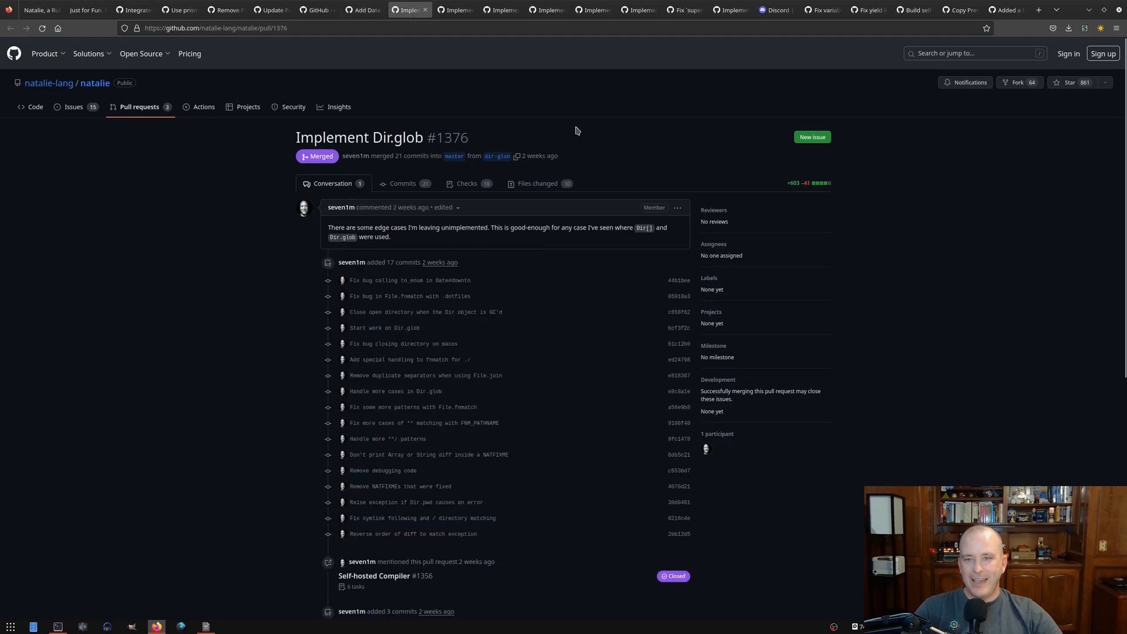
drag(306, 137, 434, 137)
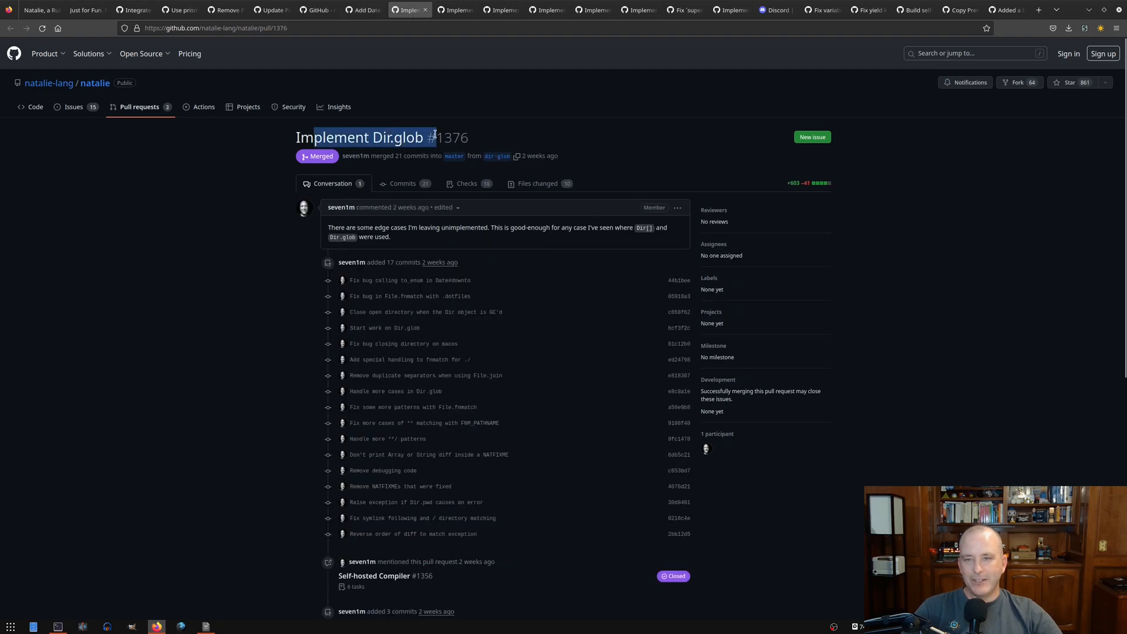
click(401, 239)
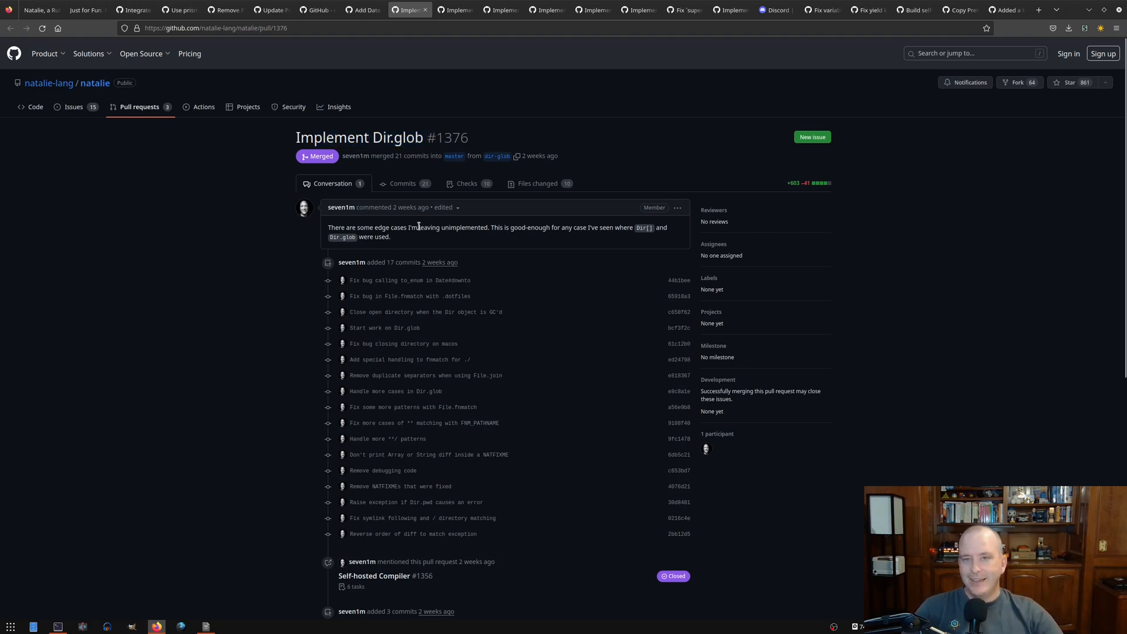
triple_click(390, 240)
click(410, 246)
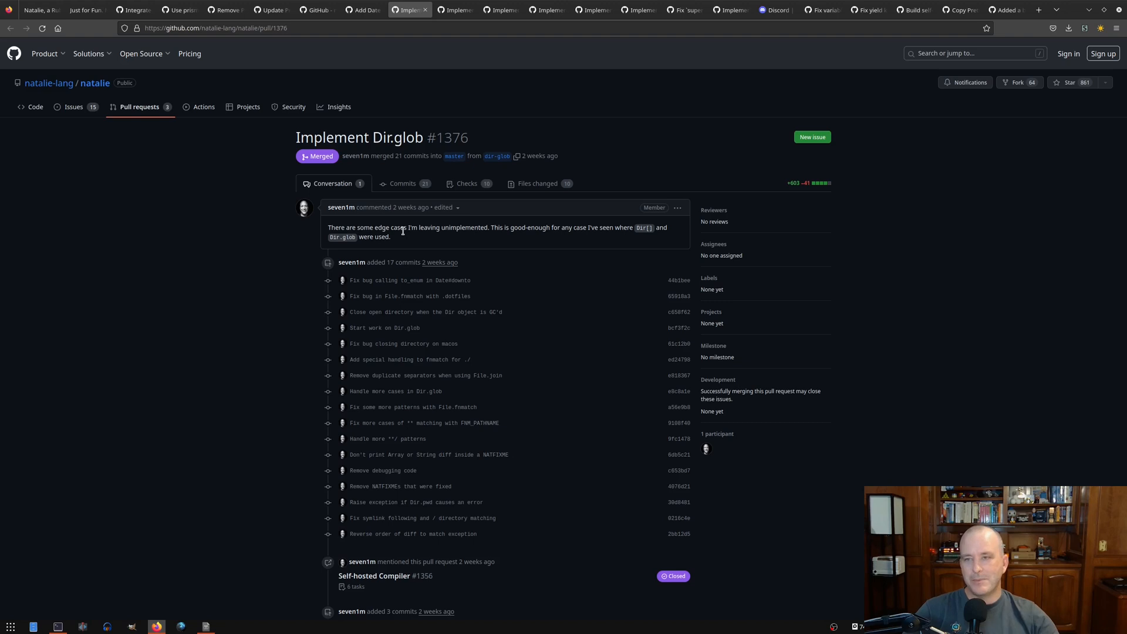
Flip past the KDF.scrypt and HMAC pull requests to Build self-hosted compiler as part of CI #1394, highlighting its title.
click(453, 10)
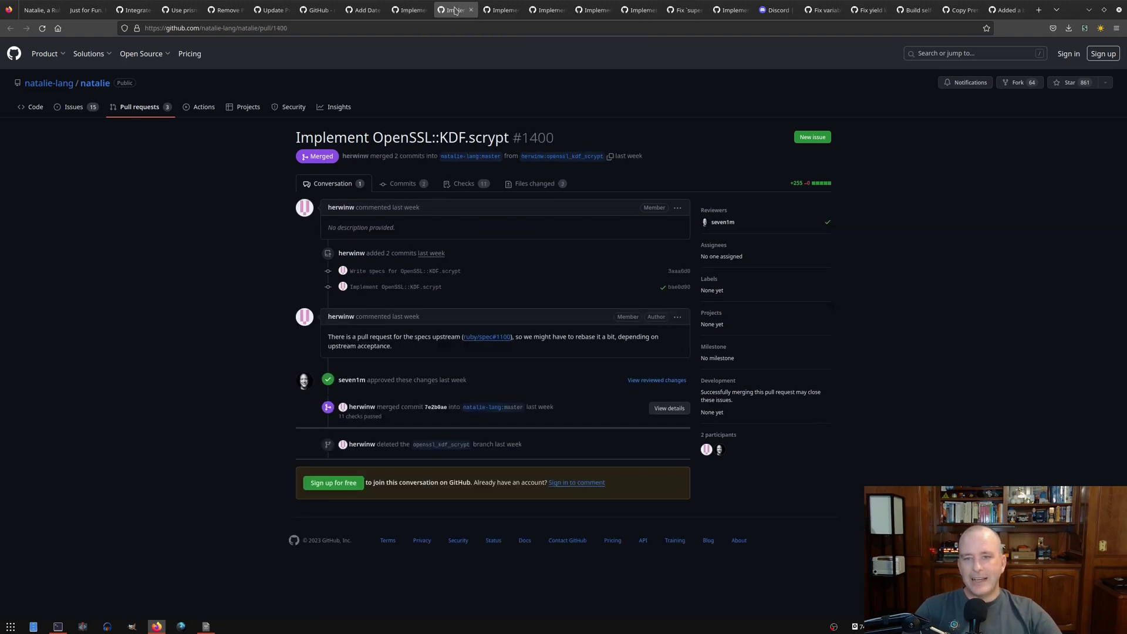
click(498, 10)
click(547, 10)
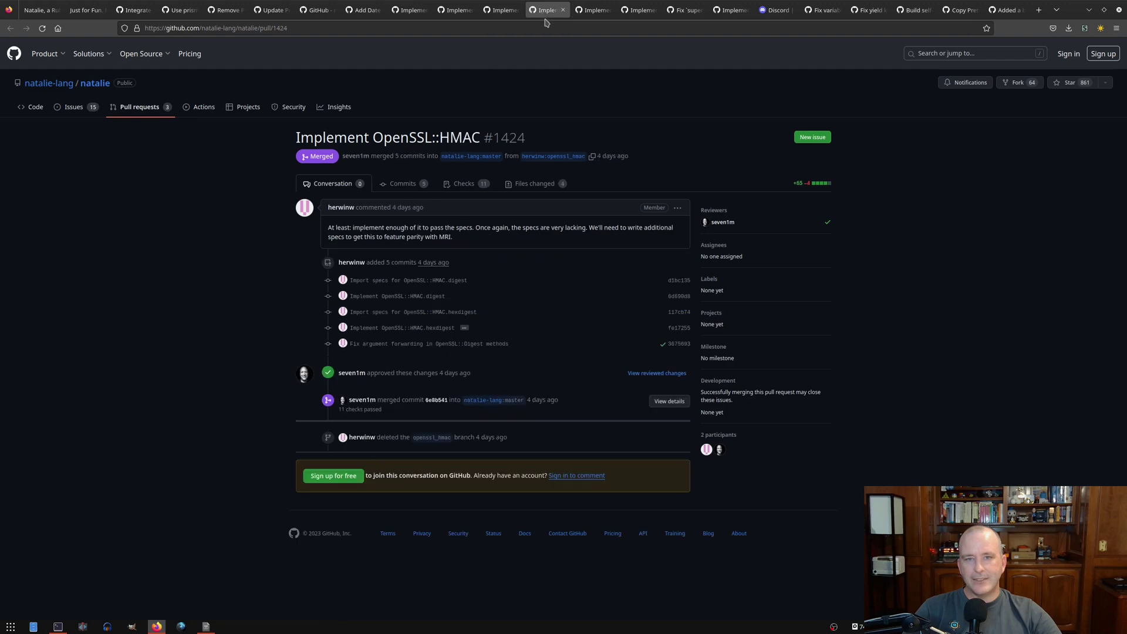
click(594, 9)
click(497, 10)
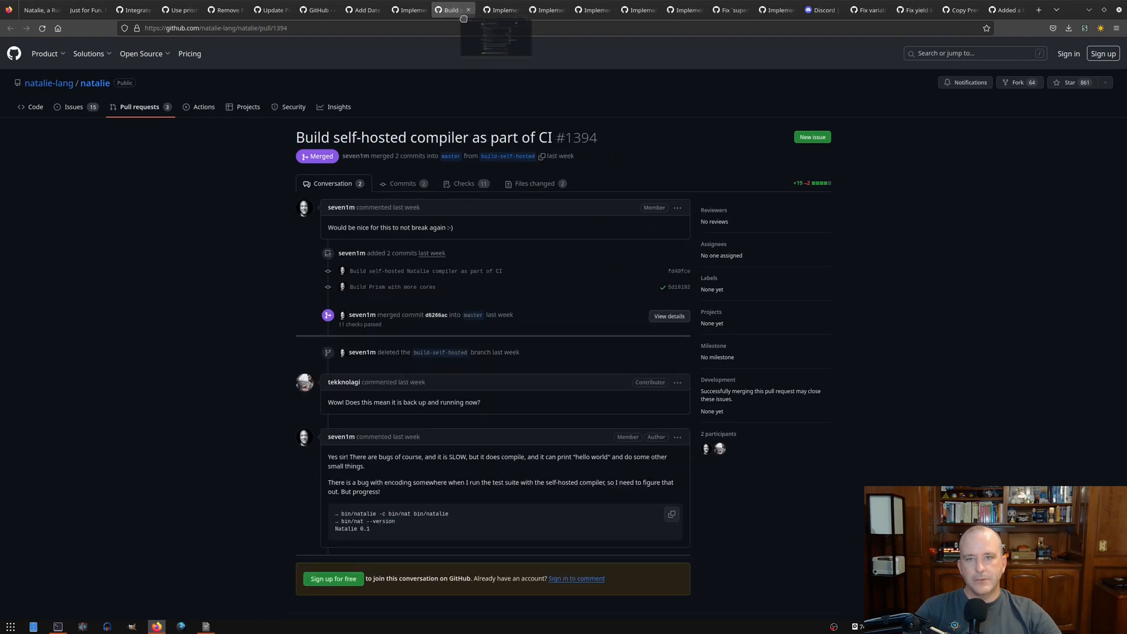
click(414, 10)
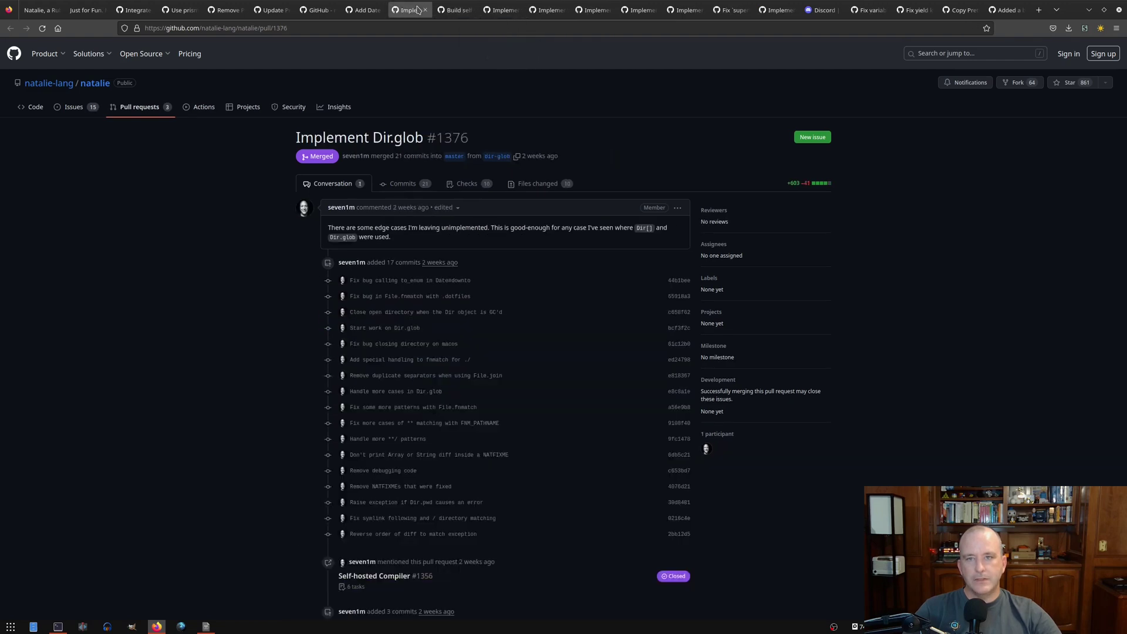
click(449, 10)
click(409, 10)
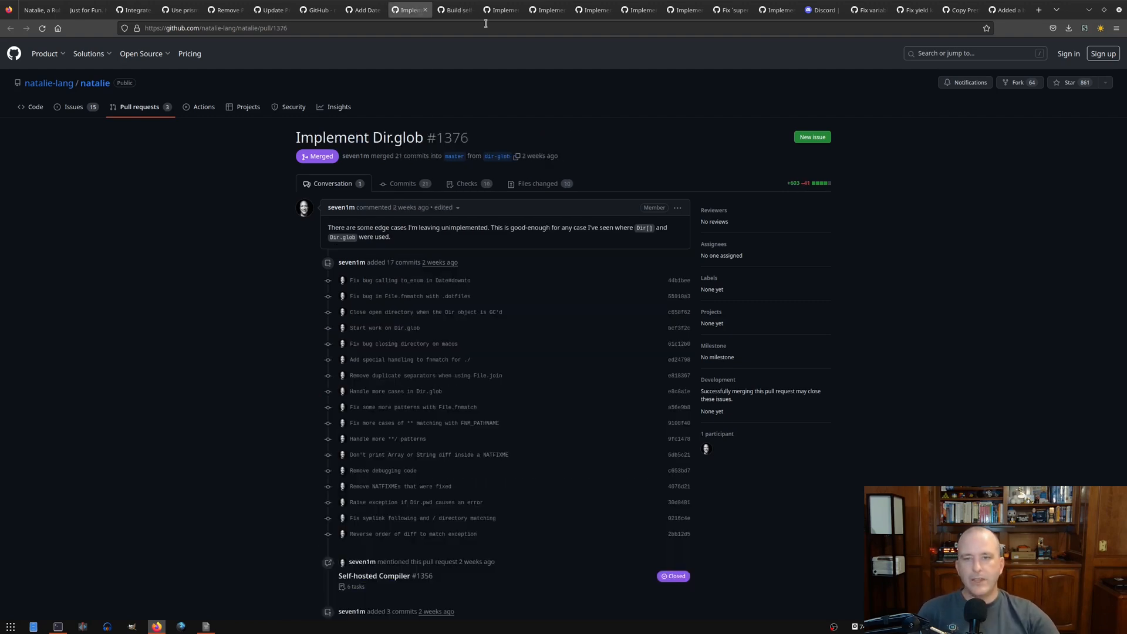
click(454, 10)
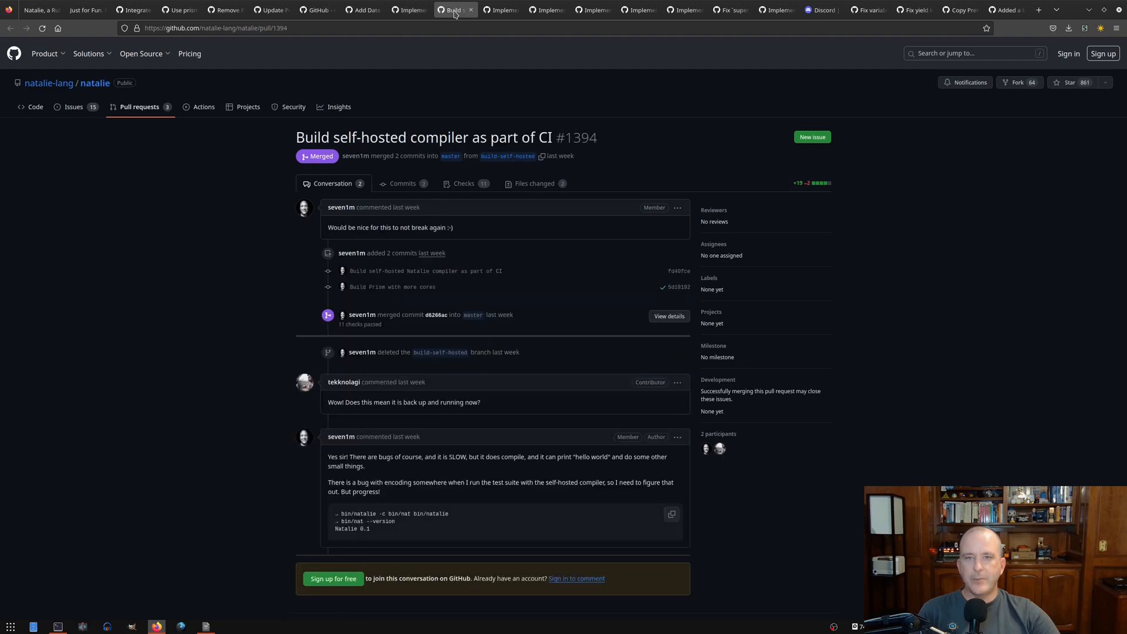
drag(323, 138, 463, 137)
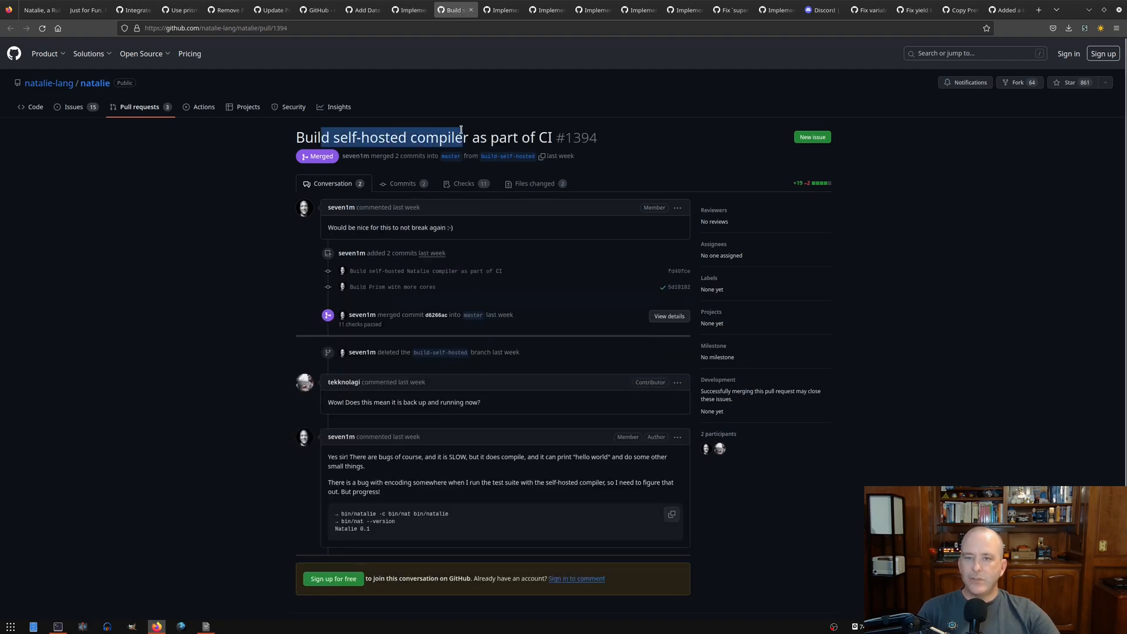
click(490, 172)
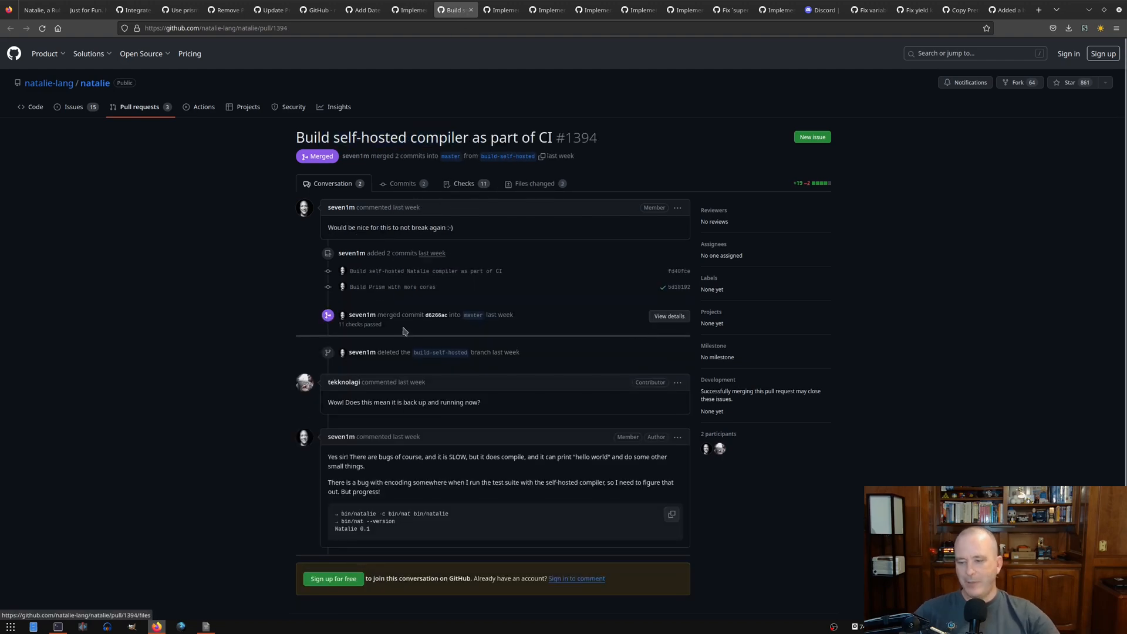
In the terminal, compose bin/natalie -c bin/nat bin/natalie with Tab completion.
click(58, 626)
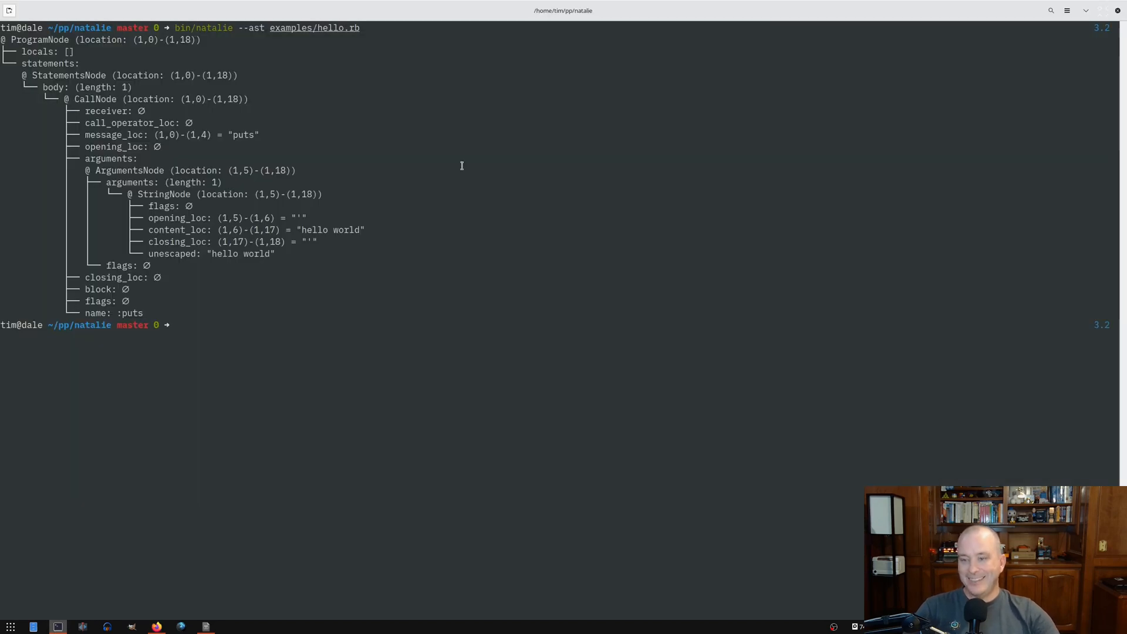
text(bin/nat)
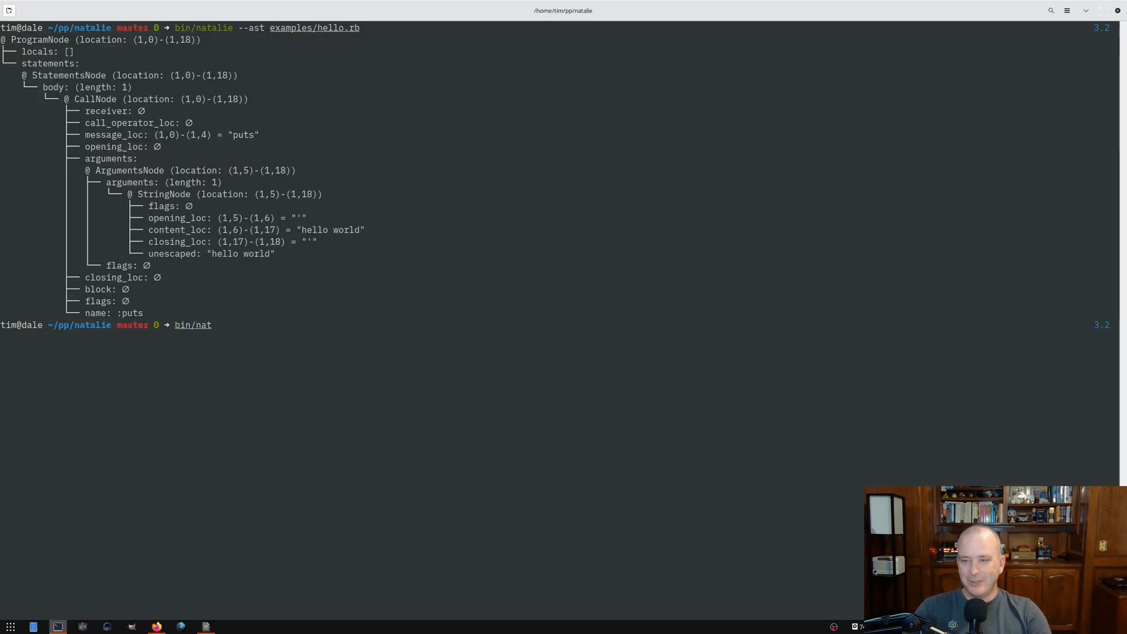
text(at)
key(BackSpace)
key(BackSpace)
key(Tab)
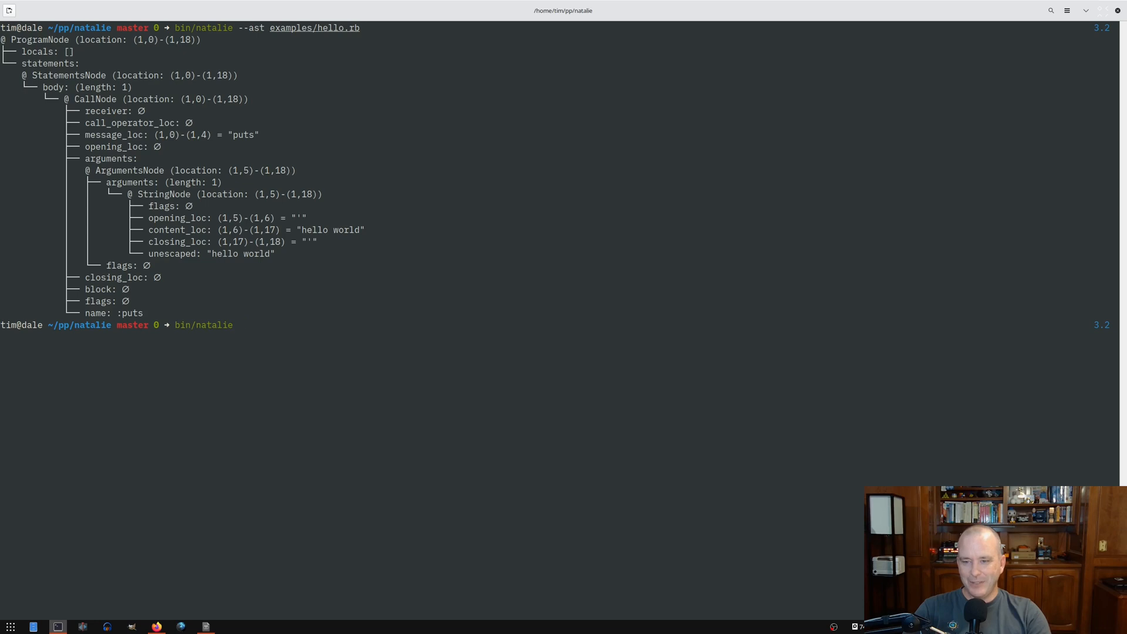
text(-c bin/na)
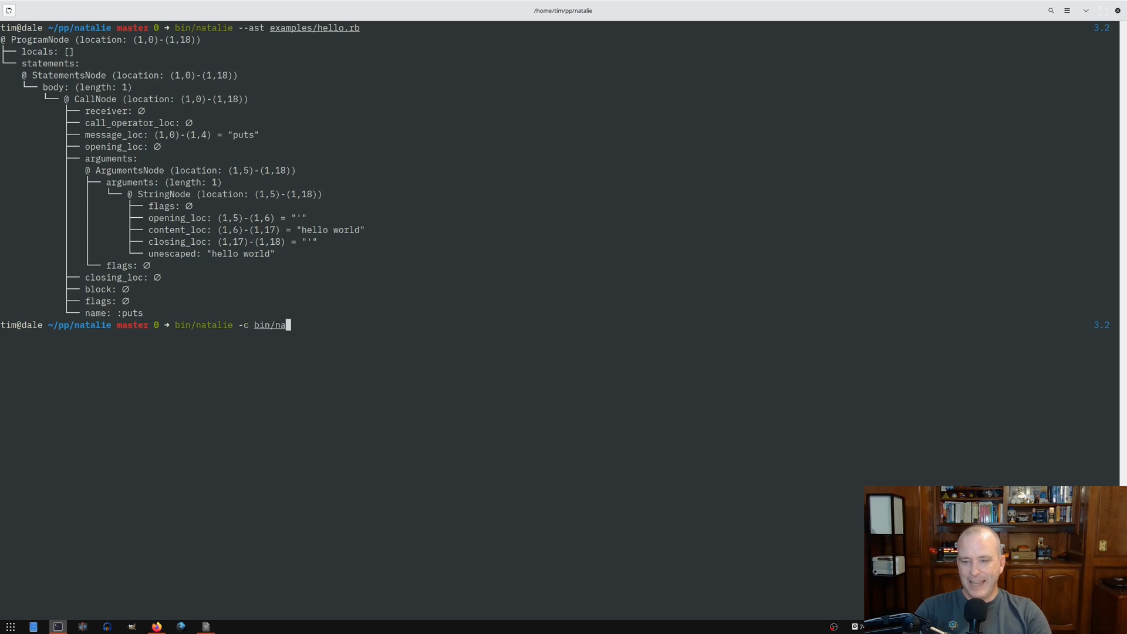
text(t bin/nt)
key(BackSpace)
text(atalie)
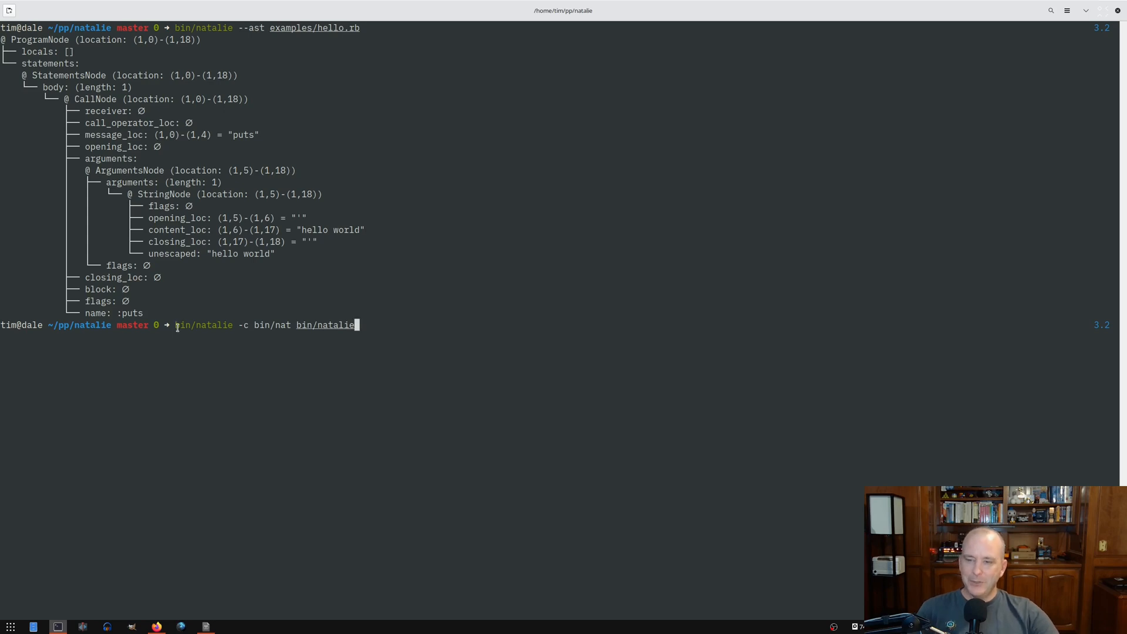
Point out the compiler, bin/nat output and bin/natalie argument, run the compile, and return to the GitHub pull request.
drag(174, 325, 231, 325)
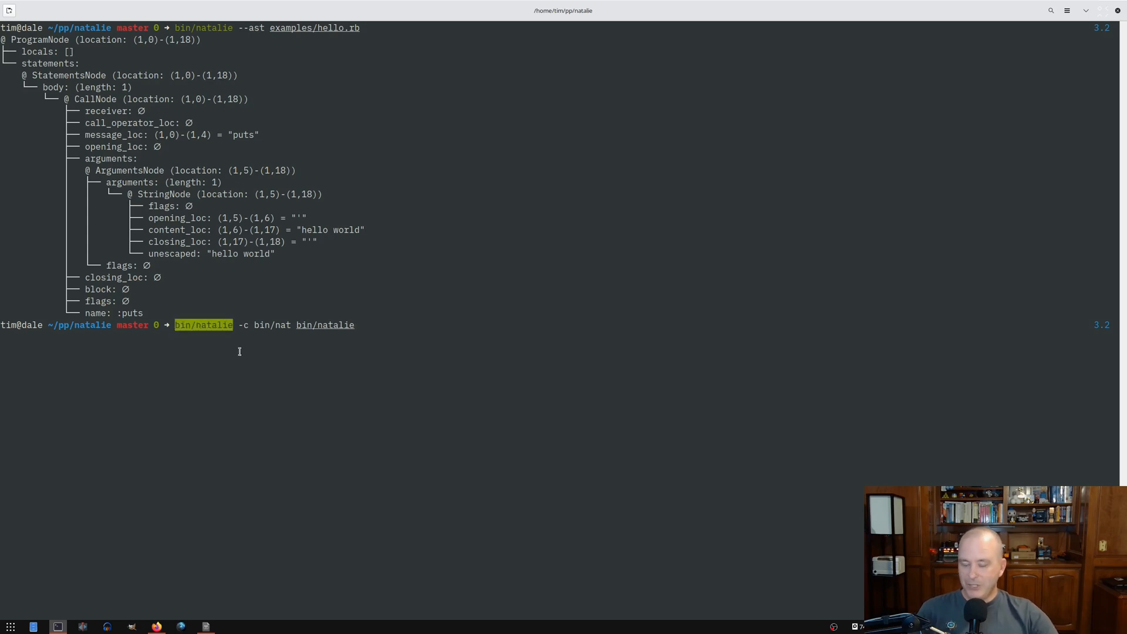
click(179, 325)
double_click(203, 326)
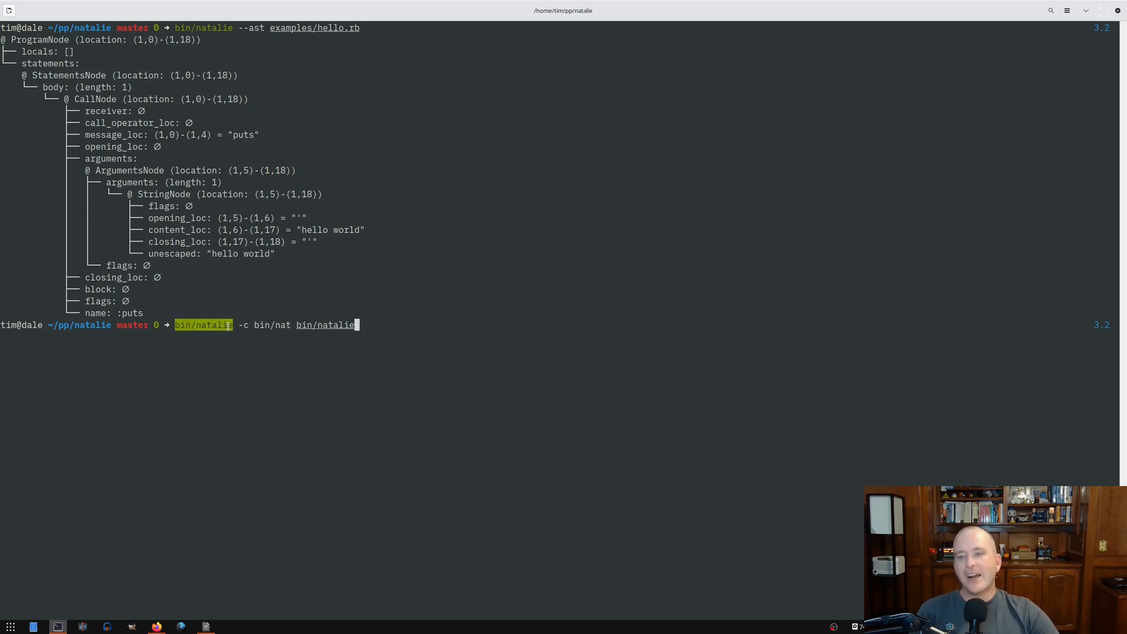
click(194, 327)
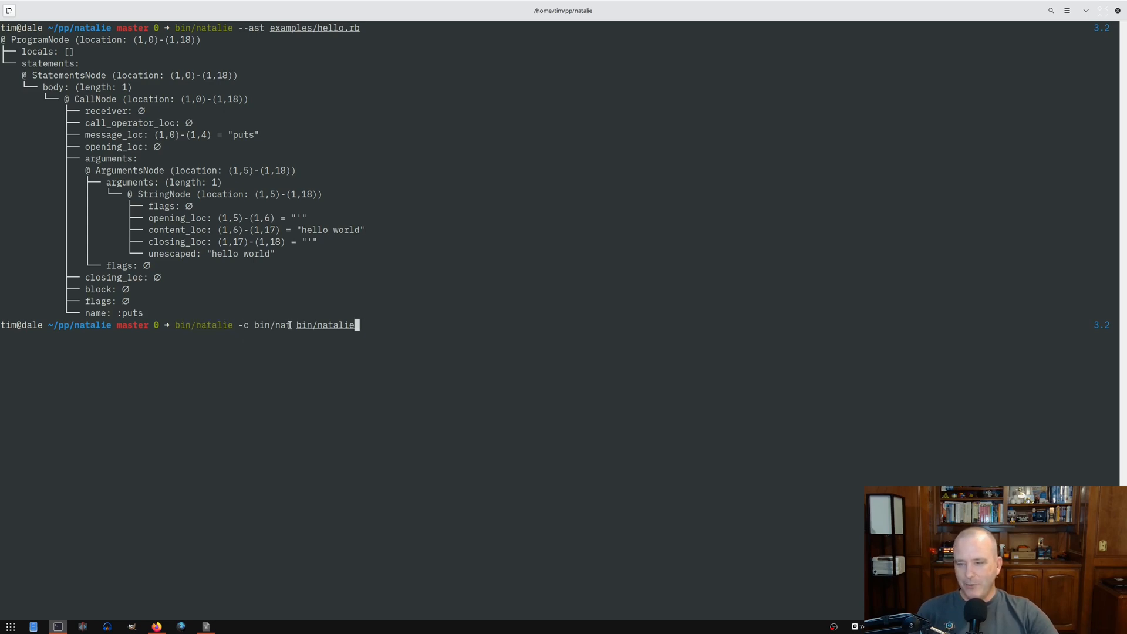
drag(297, 325, 339, 326)
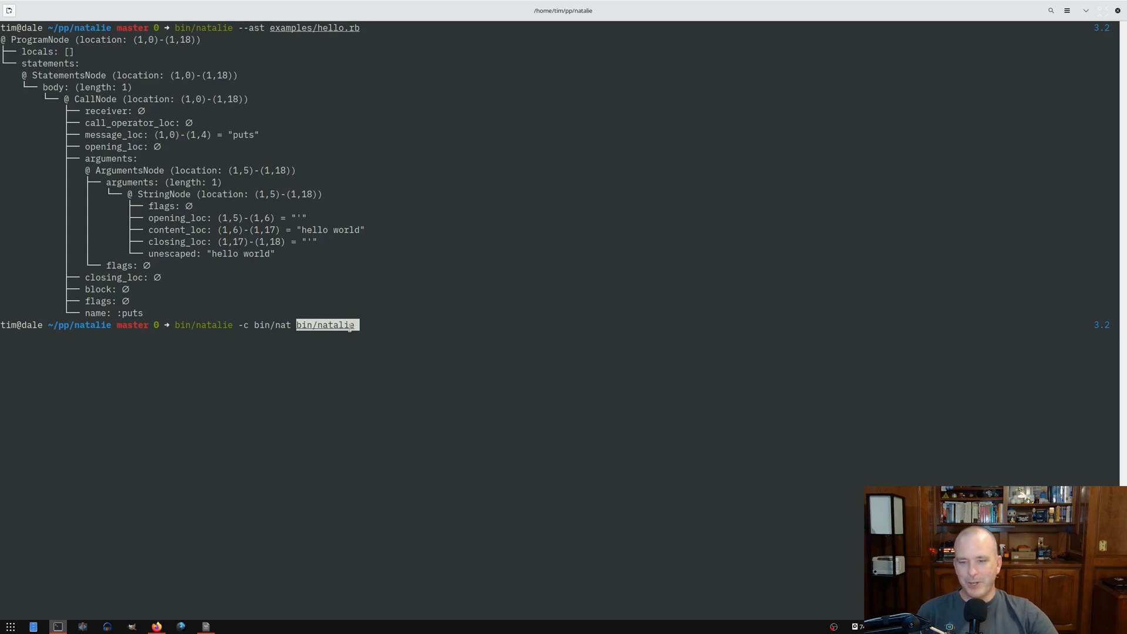
drag(356, 324, 251, 326)
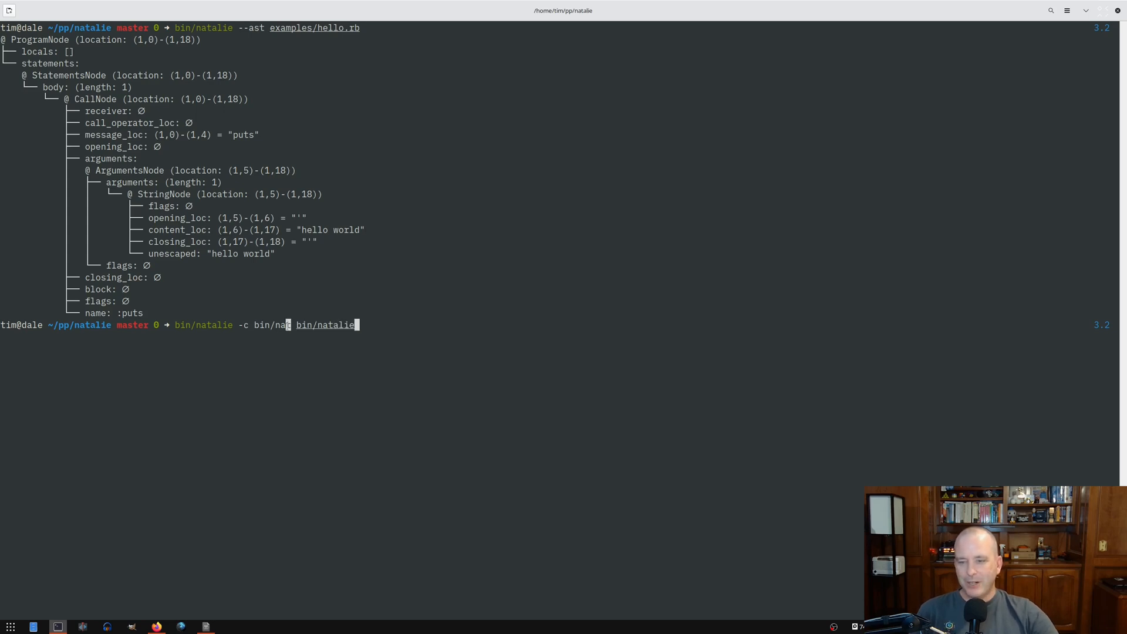
key(Return)
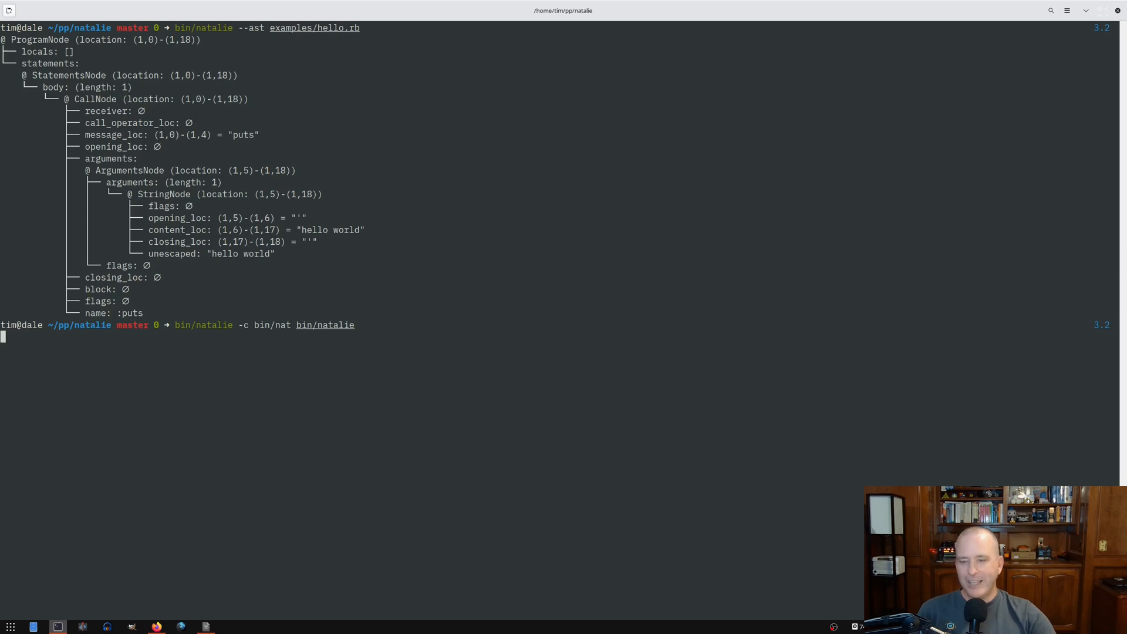
click(158, 626)
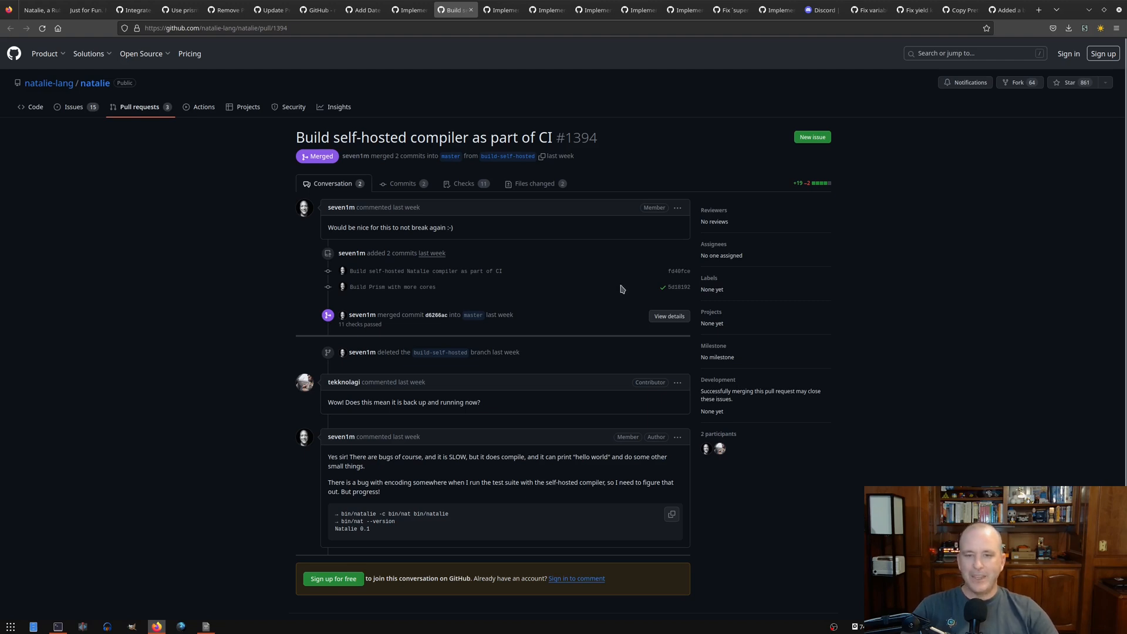
Glance at the terminal, return to the browser and switch to the OpenSSL::KDF.scrypt #1400 pull request.
key(alt+Tab)
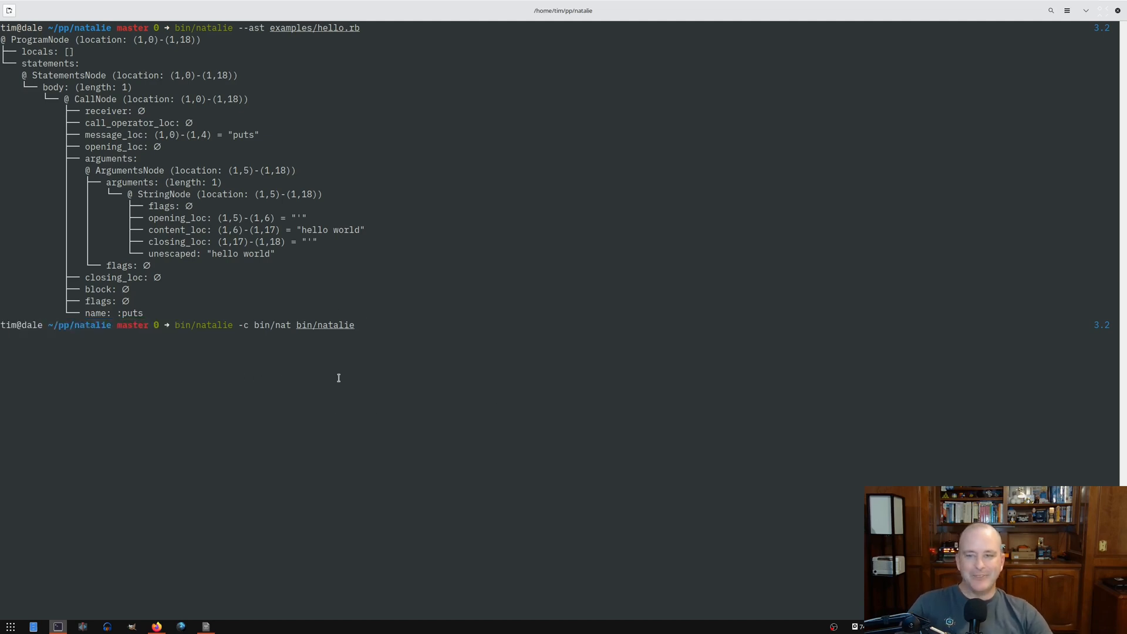
key(alt+Tab)
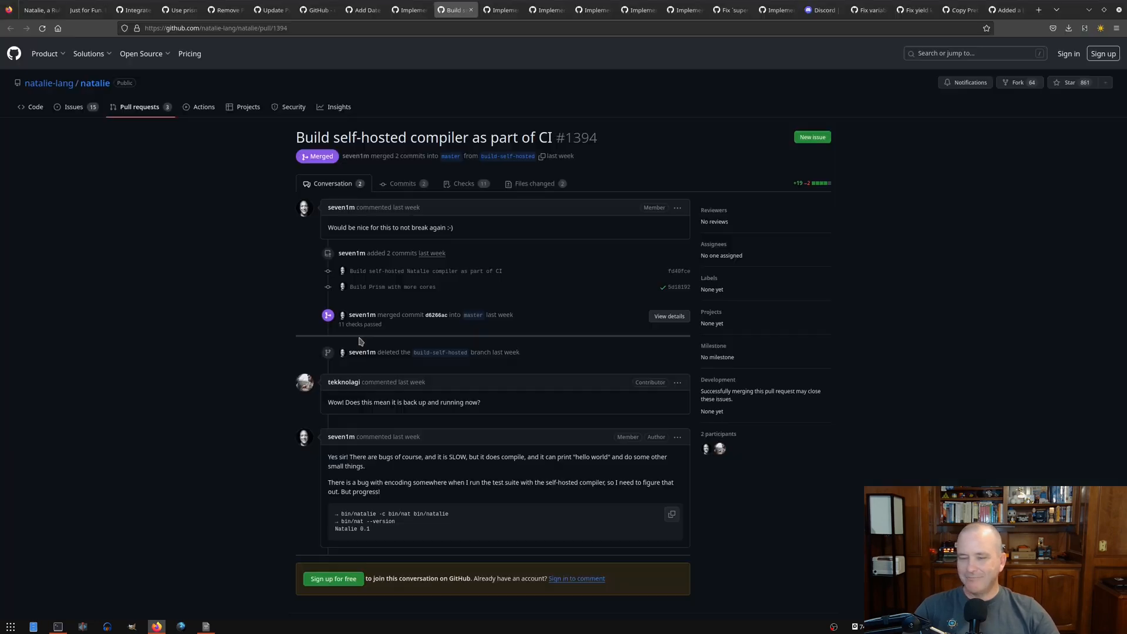
click(497, 11)
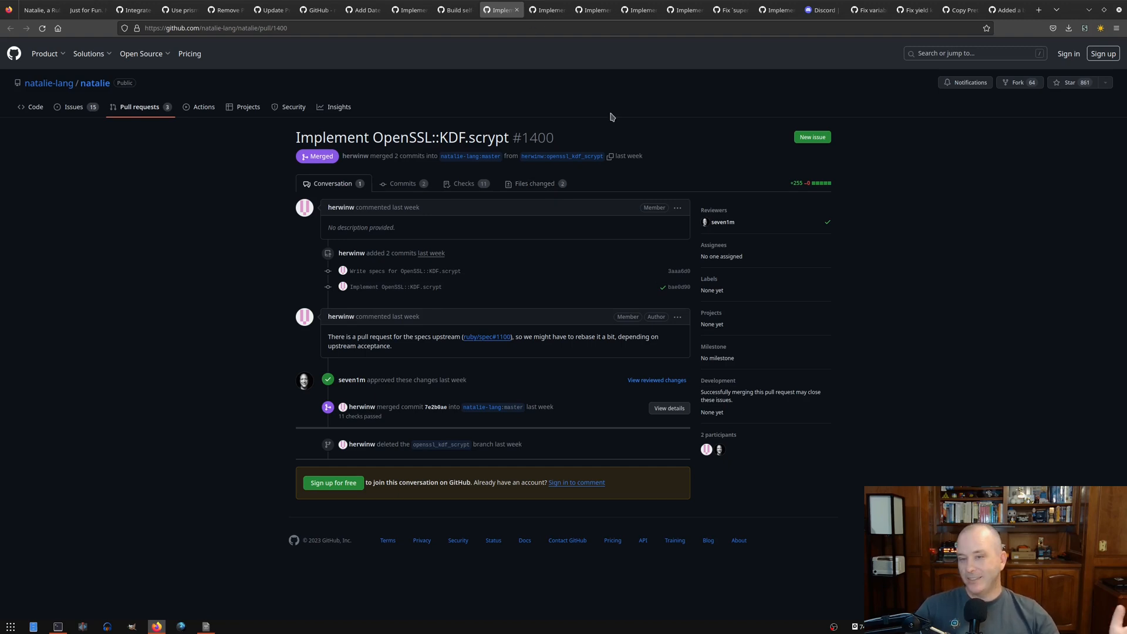
Step through the OpenSSL::Cipher, OpenSSL::HMAC and OpenSSL::X509::Name.parse pull requests.
click(548, 9)
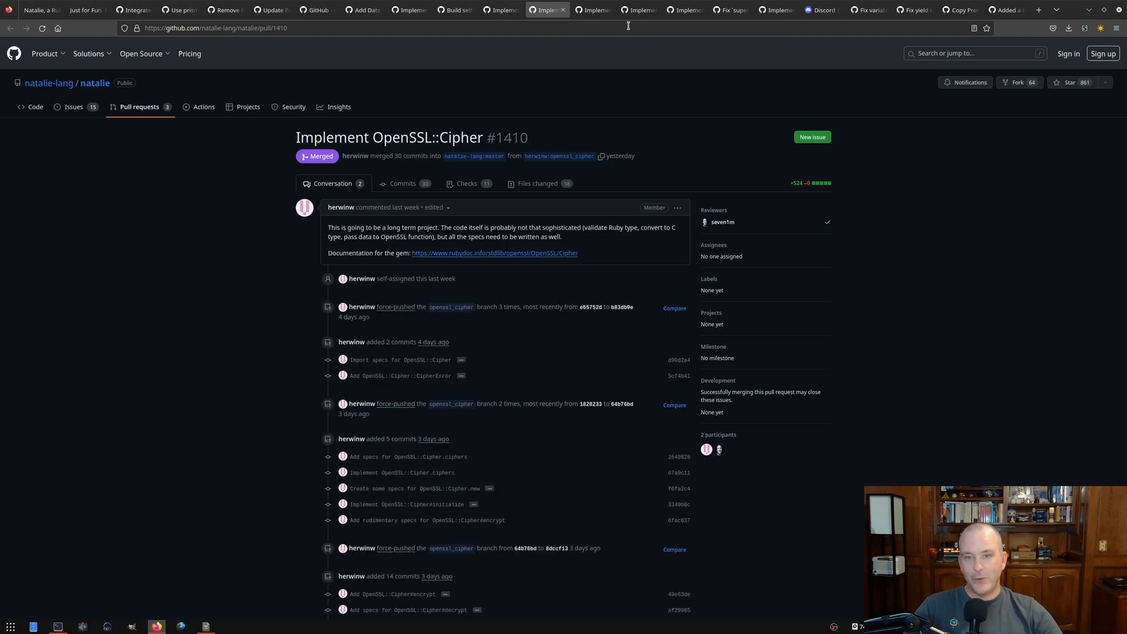
click(595, 9)
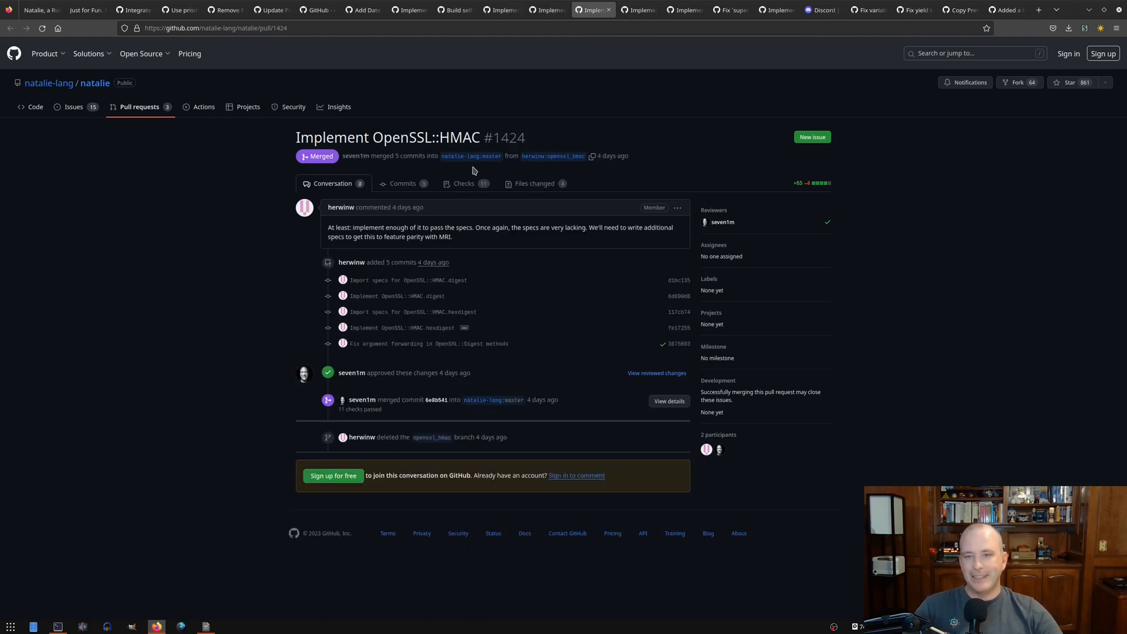
triple_click(475, 137)
click(641, 10)
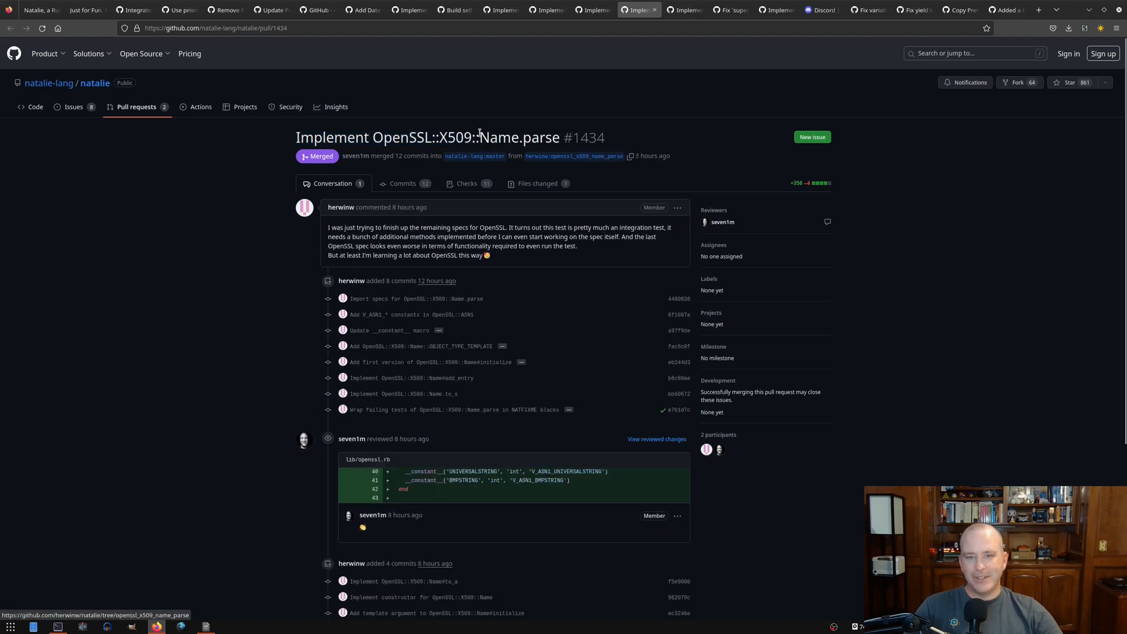
View the Singleton module #1388 and super-with-keywords #1387 fixes, then land on Implement StringIO#putc #1389.
click(682, 10)
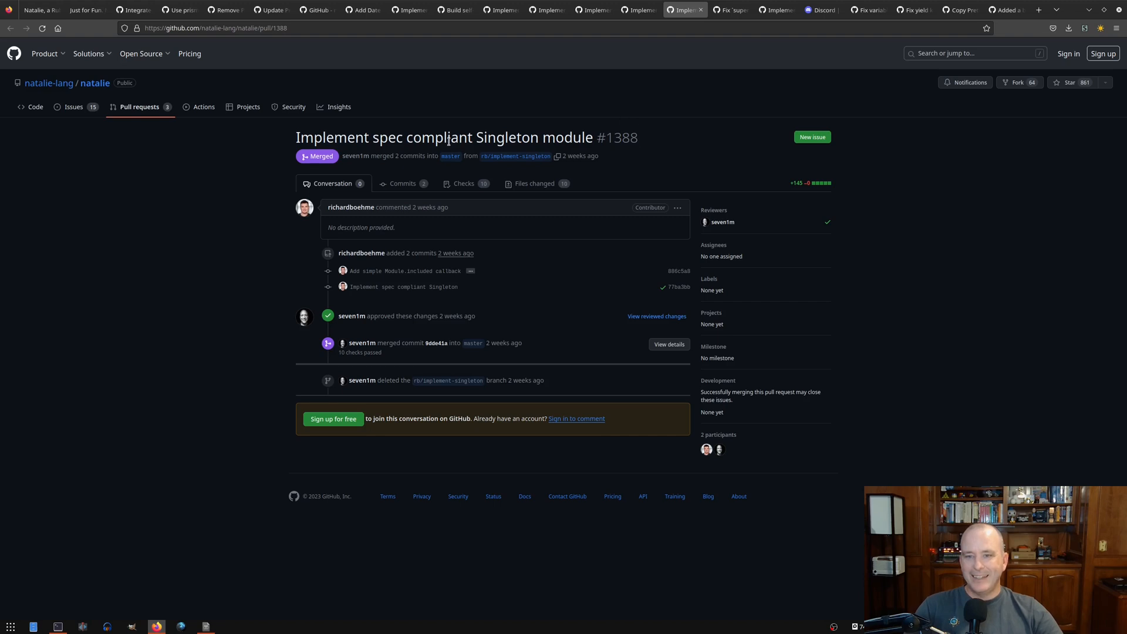
drag(315, 138, 587, 137)
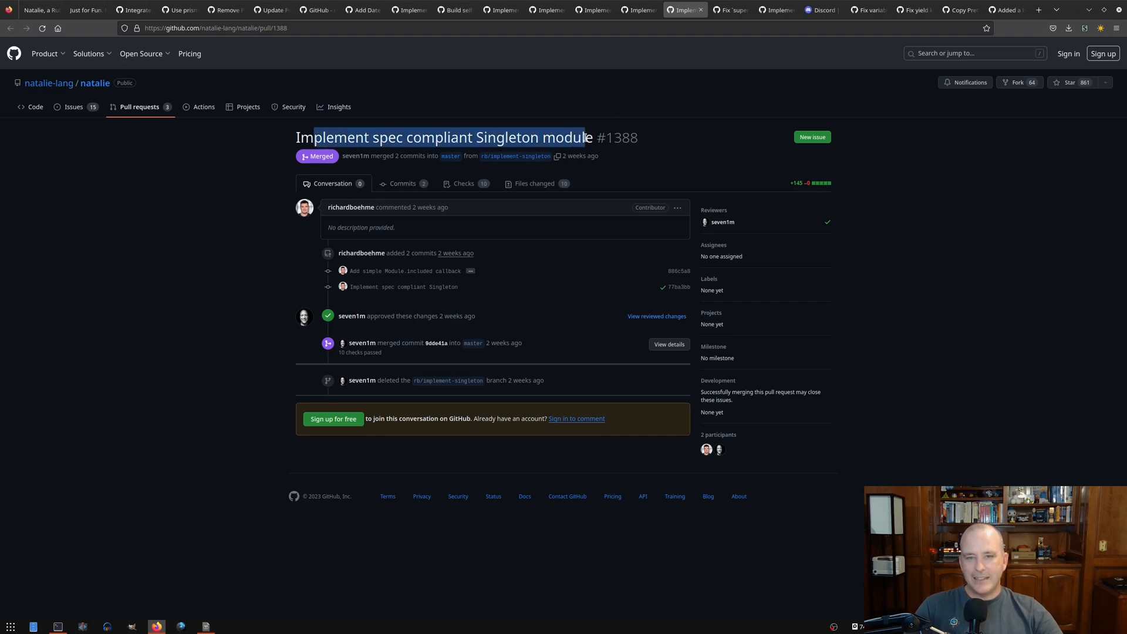
click(388, 143)
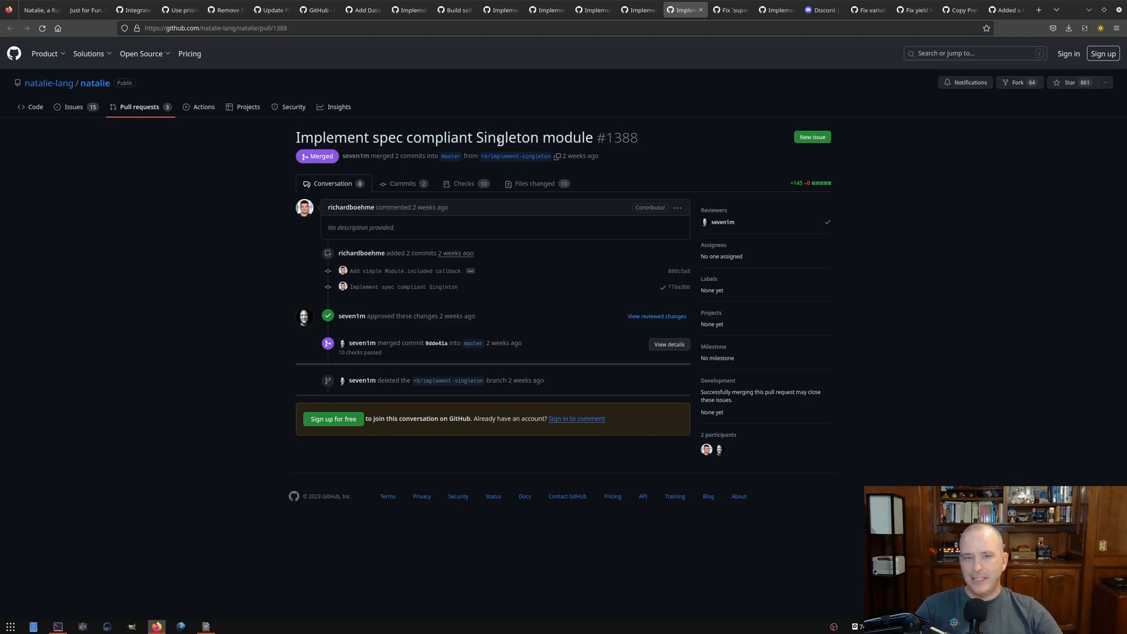
click(730, 10)
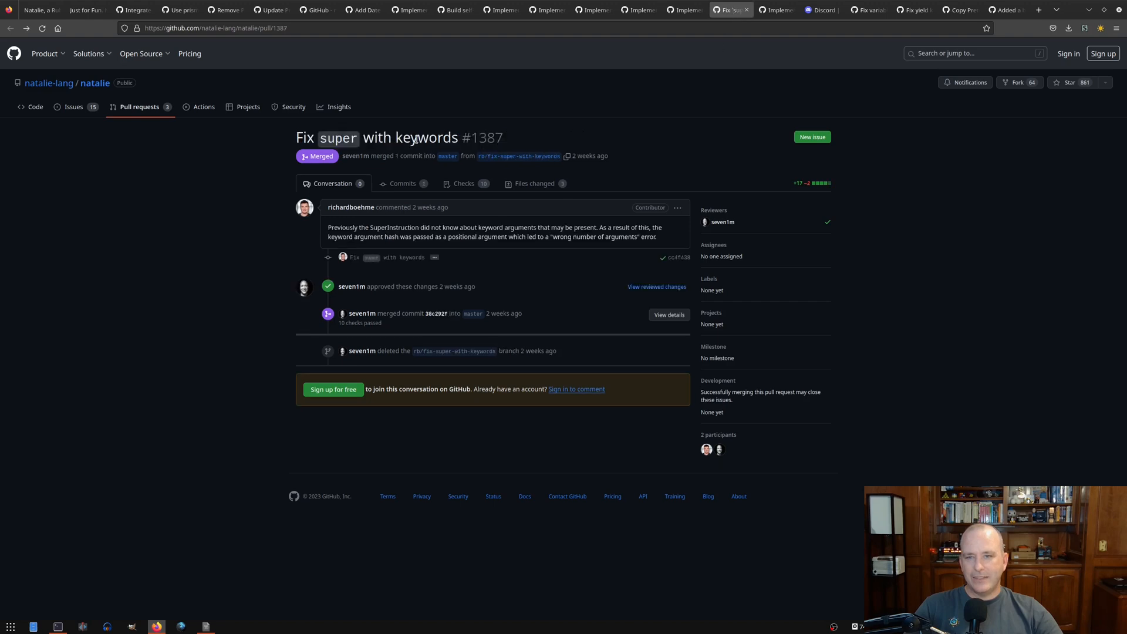
drag(305, 137, 431, 137)
click(435, 149)
click(776, 10)
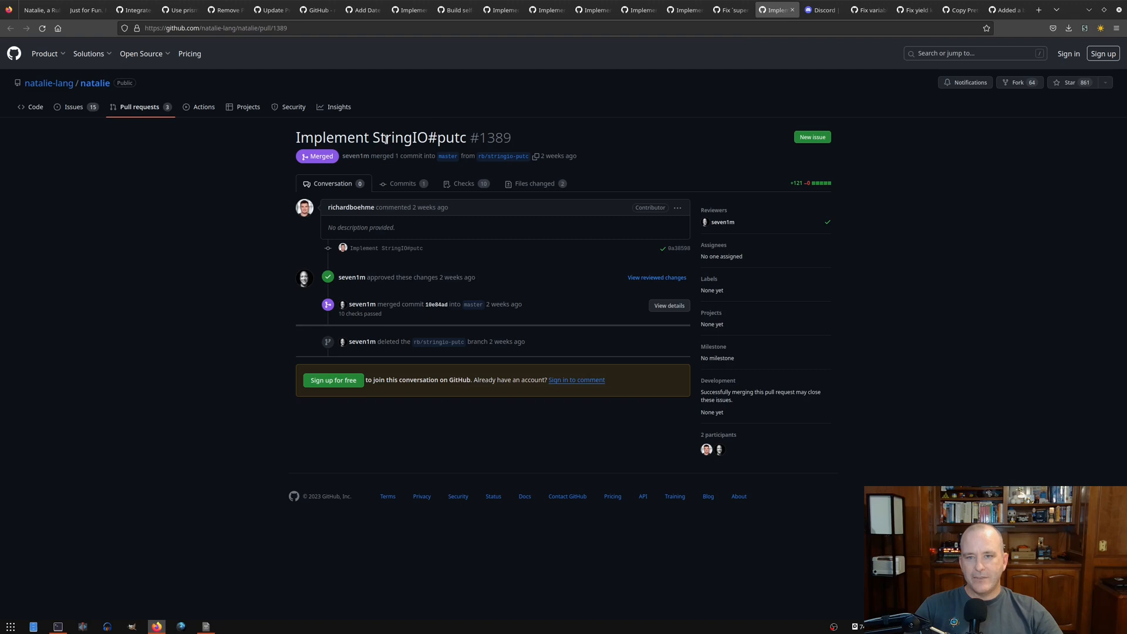
drag(385, 138, 467, 139)
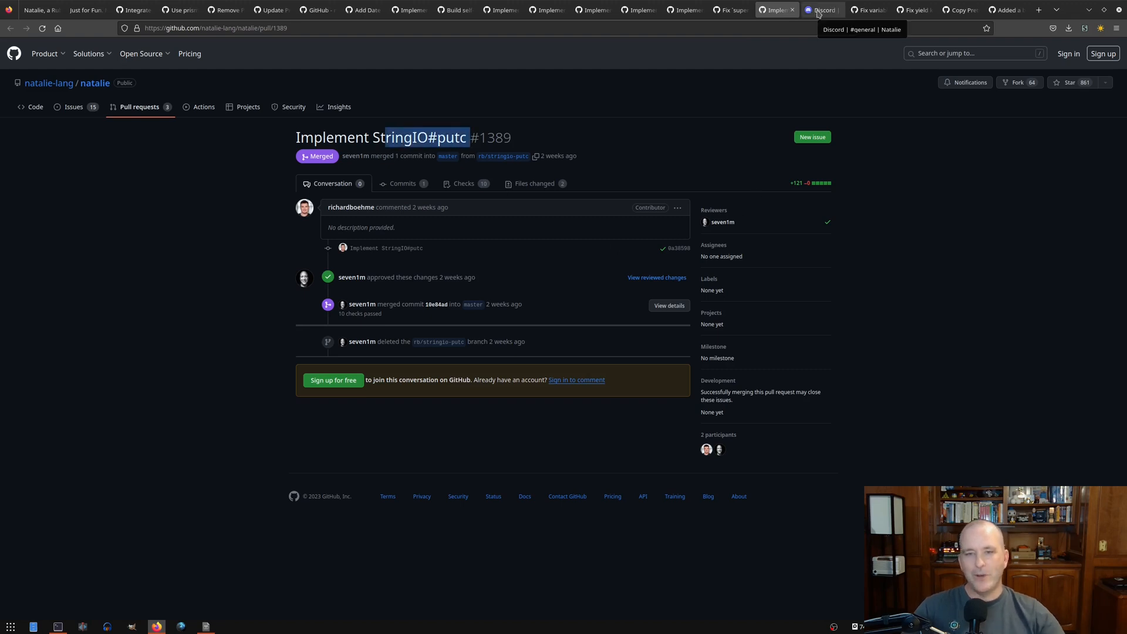
In Discord #general, highlight the publicsuffix examples message and follow its weppos/publicsuffix-ruby link.
click(818, 11)
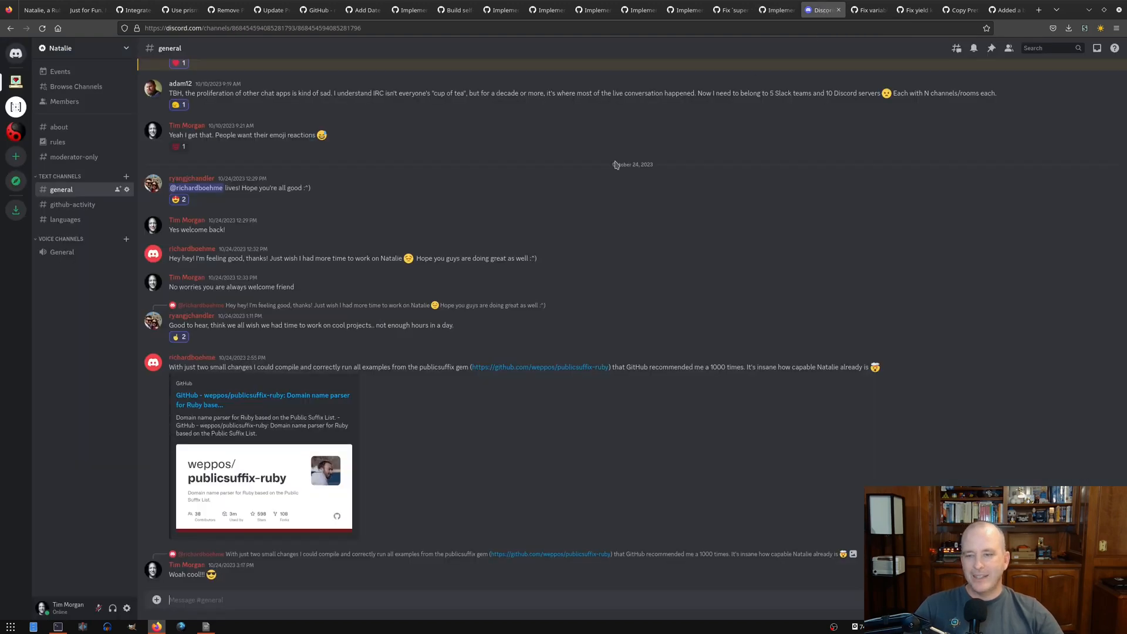
mouse_move(529, 366)
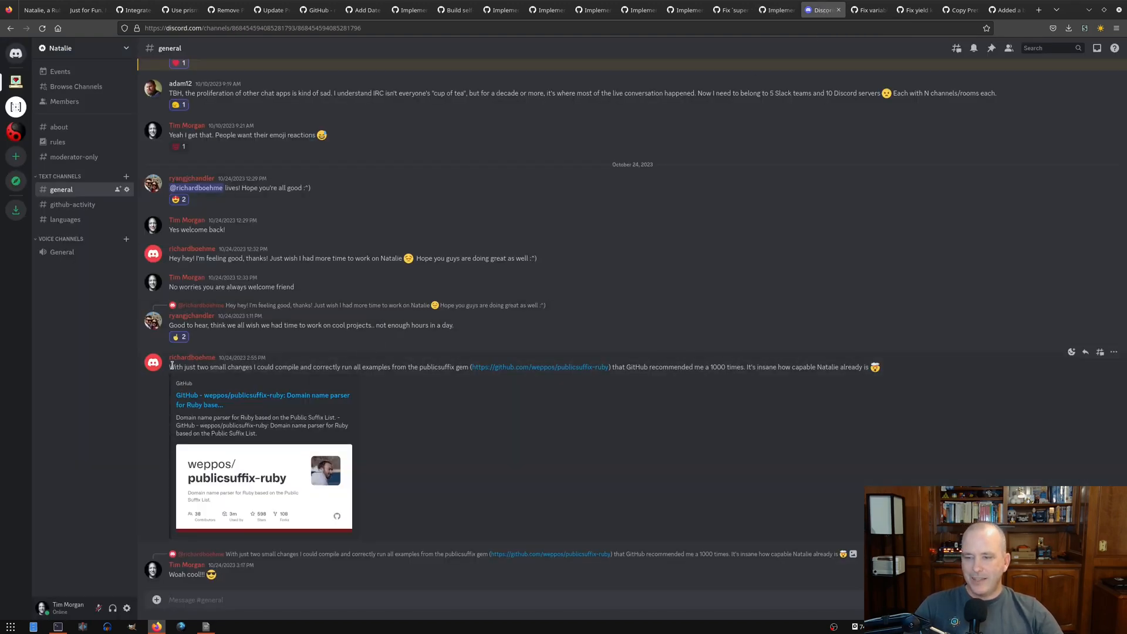
drag(171, 366, 413, 366)
click(458, 376)
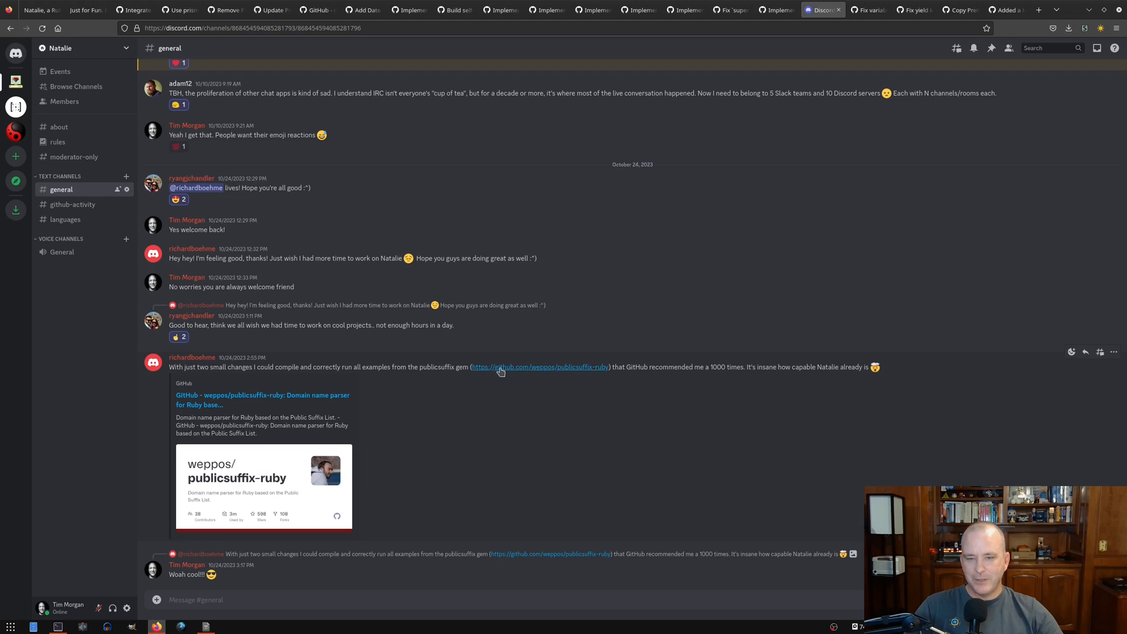
click(595, 369)
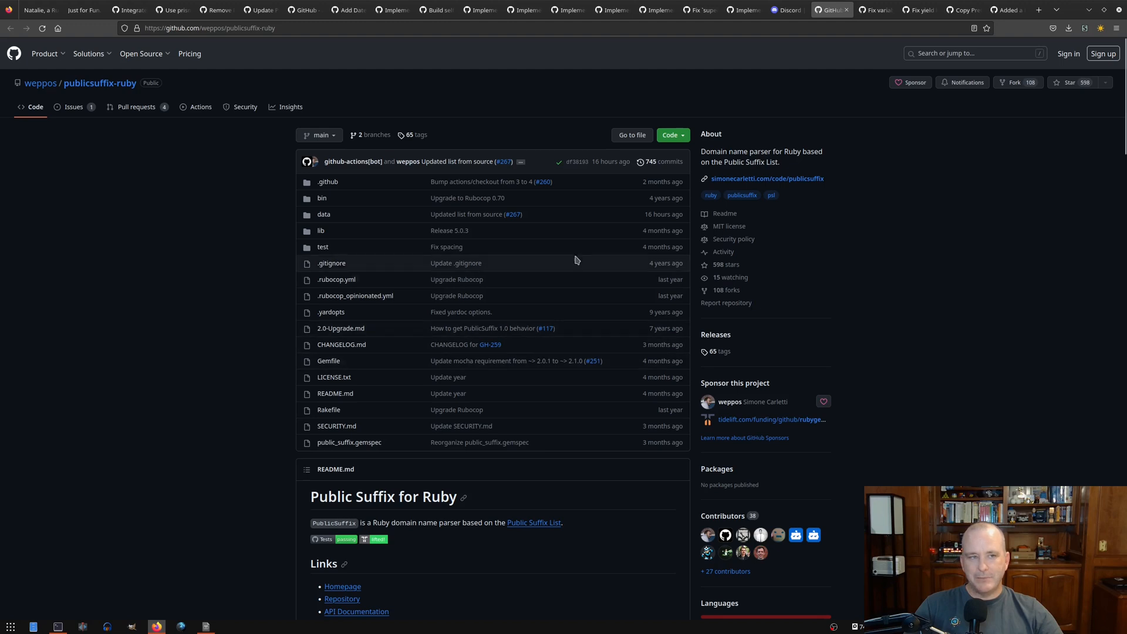
scroll(575, 282, down, 3)
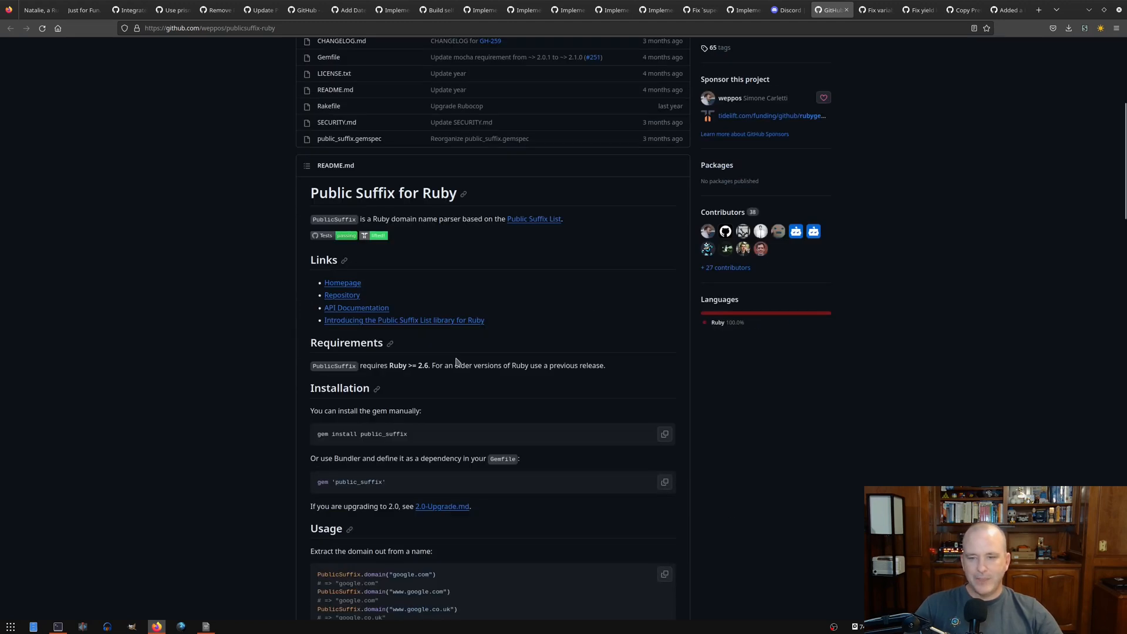
scroll(456, 359, down, 2)
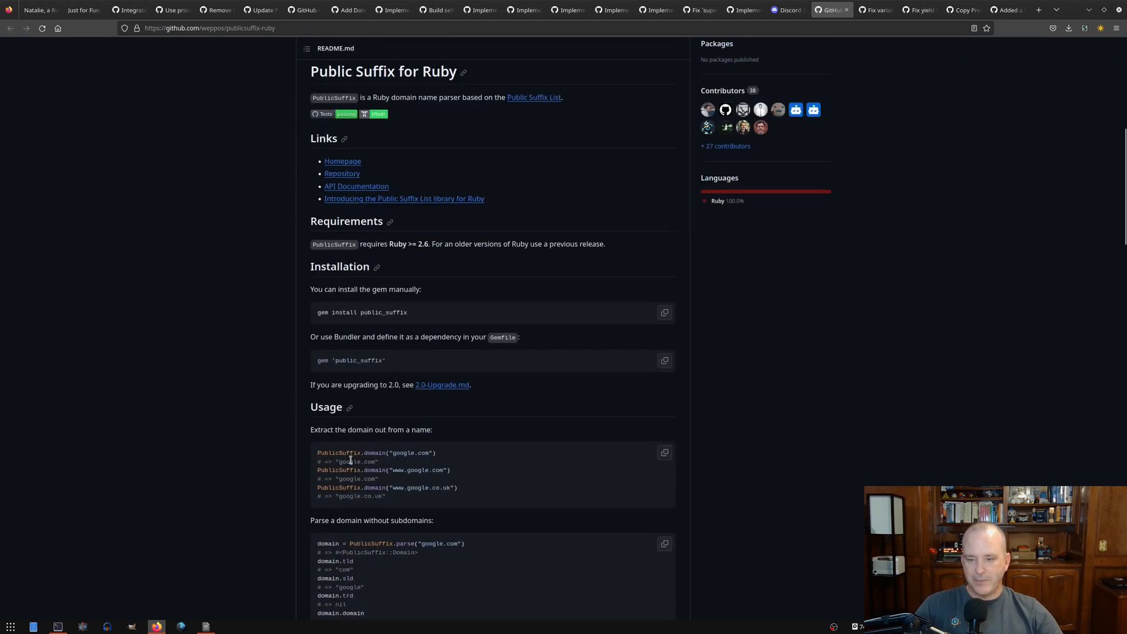
drag(340, 452, 419, 451)
click(362, 469)
scroll(362, 470, down, 2)
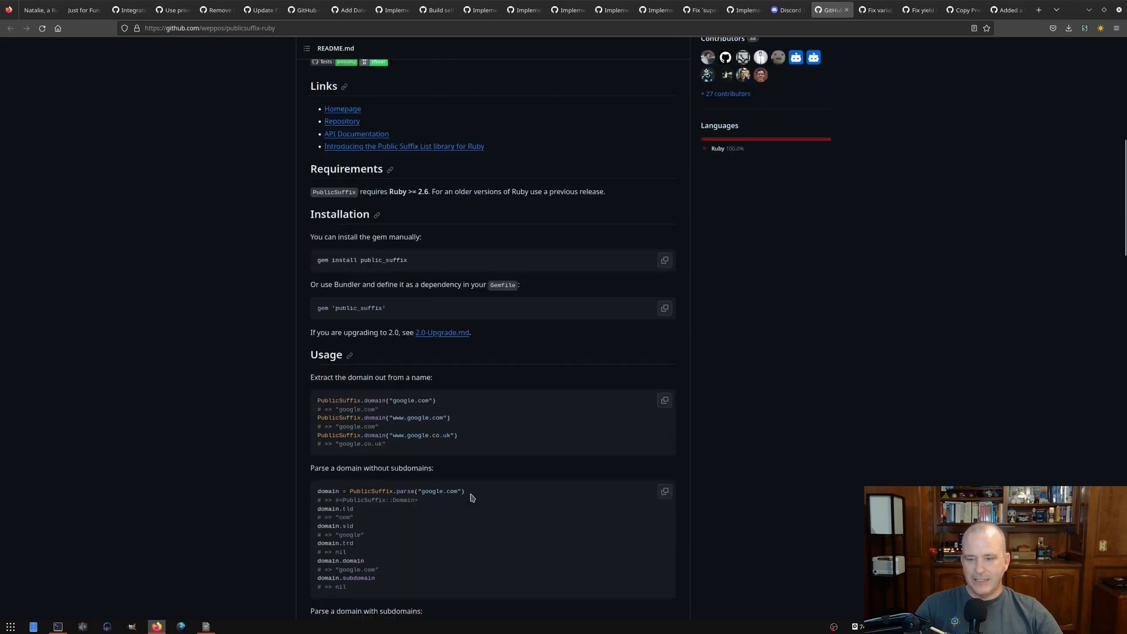
double_click(347, 396)
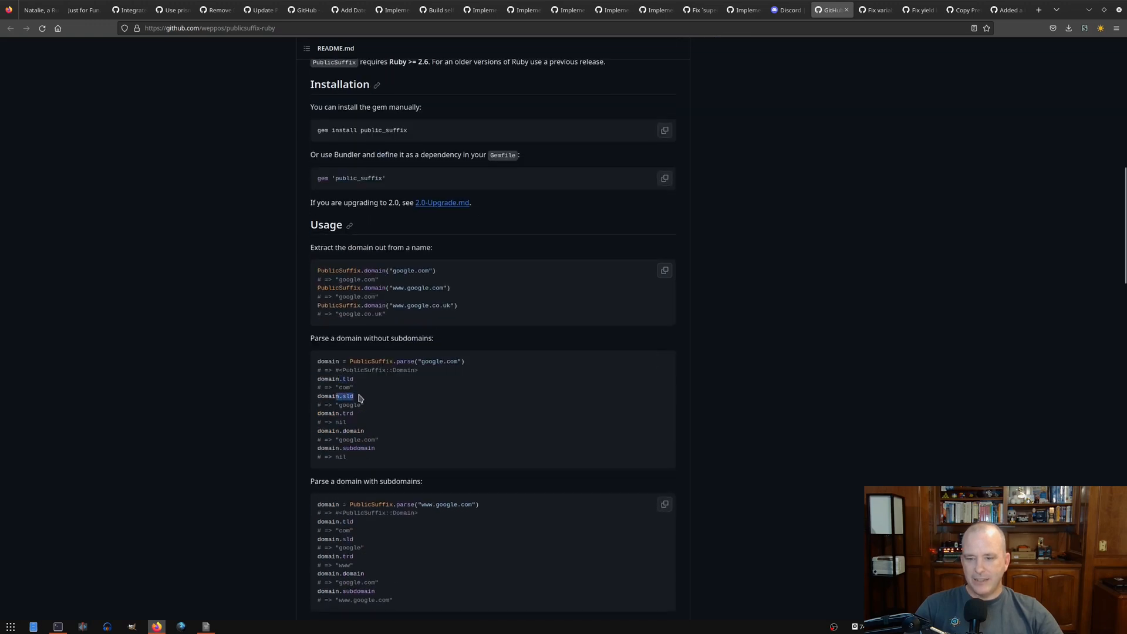
drag(337, 405, 362, 418)
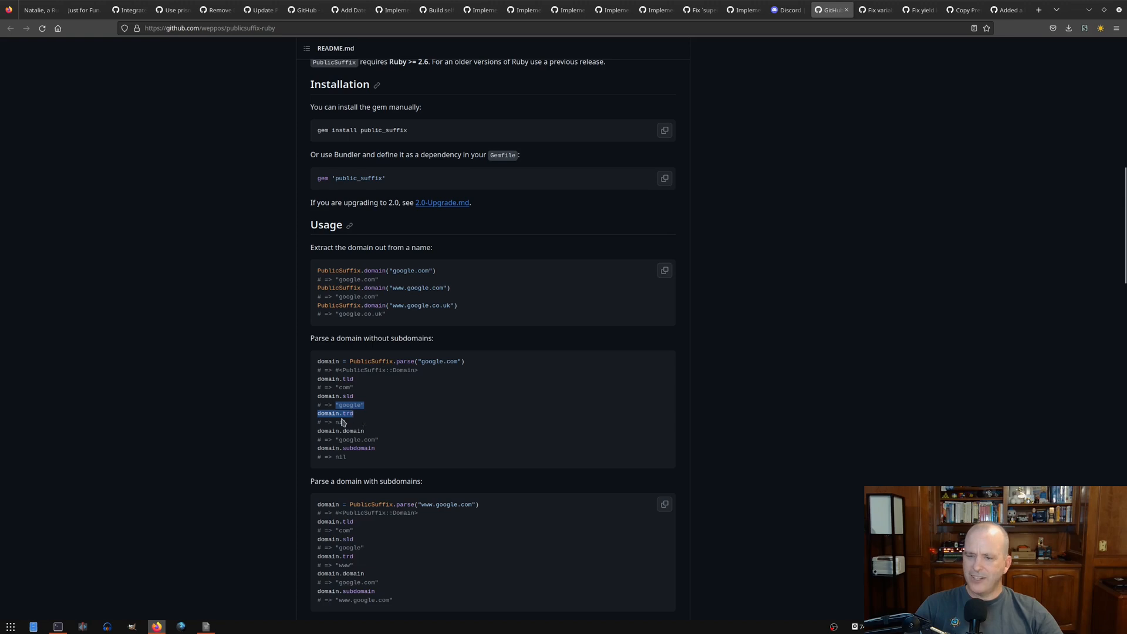
double_click(347, 413)
drag(340, 430, 363, 431)
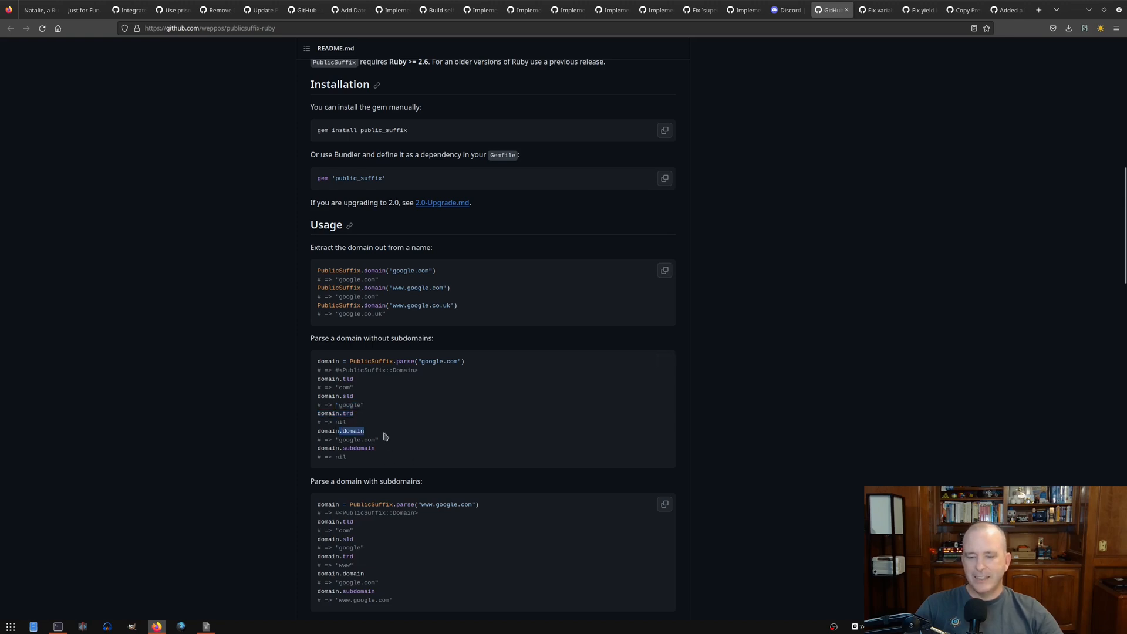
scroll(515, 513, down, 3)
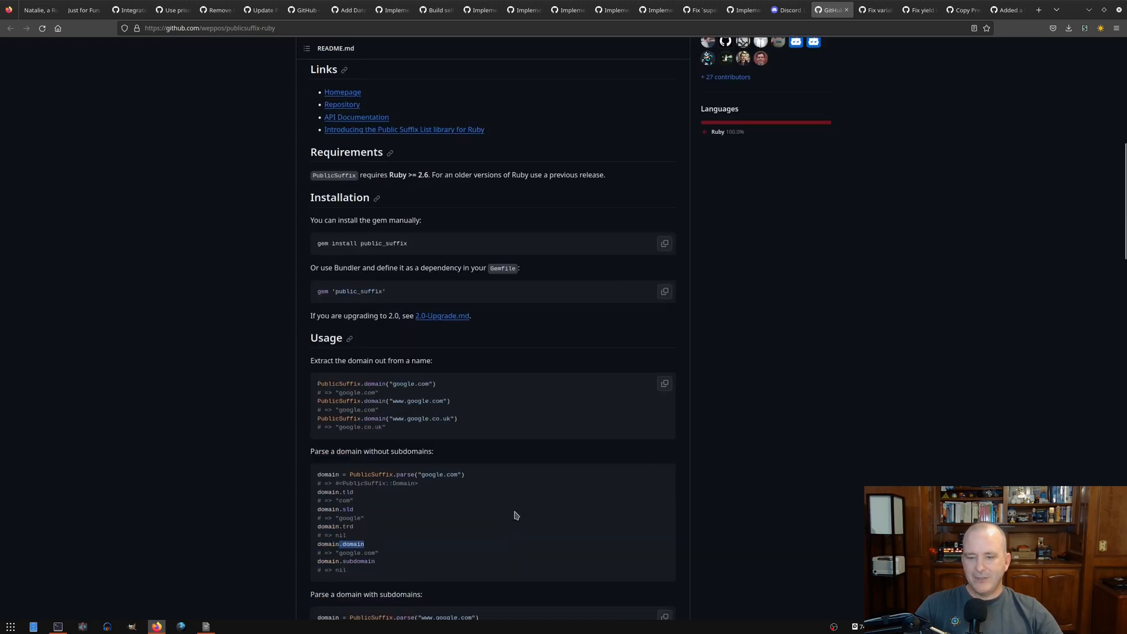
scroll(515, 513, up, 8)
scroll(515, 513, up, 8)
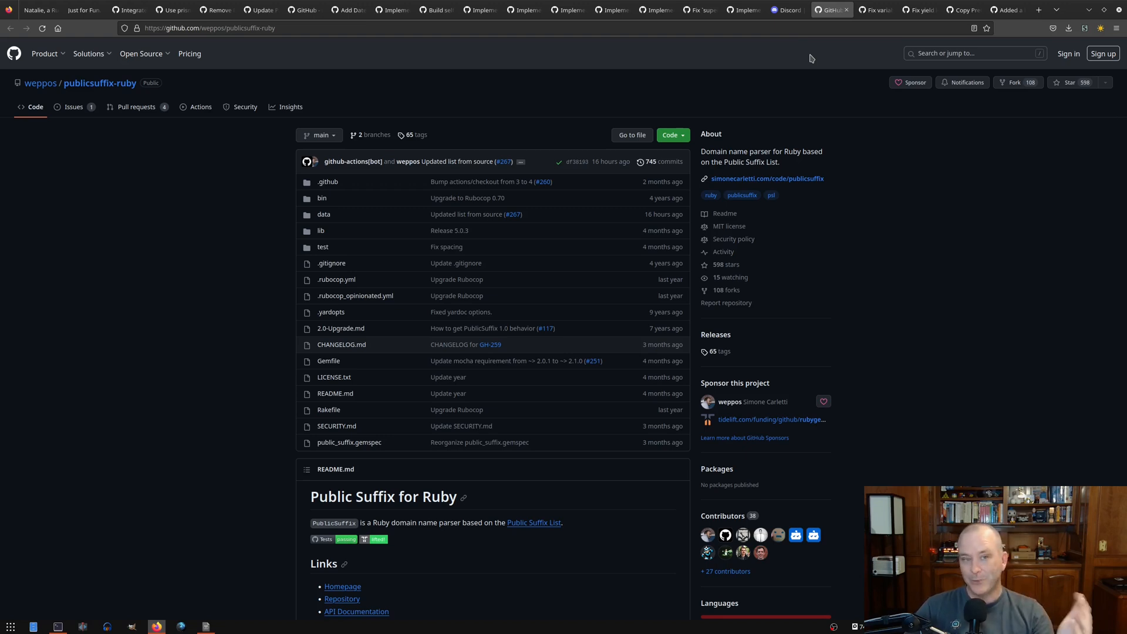
Switch to the natalie-lang.org tab to show the ruby/spec results chart.
click(35, 10)
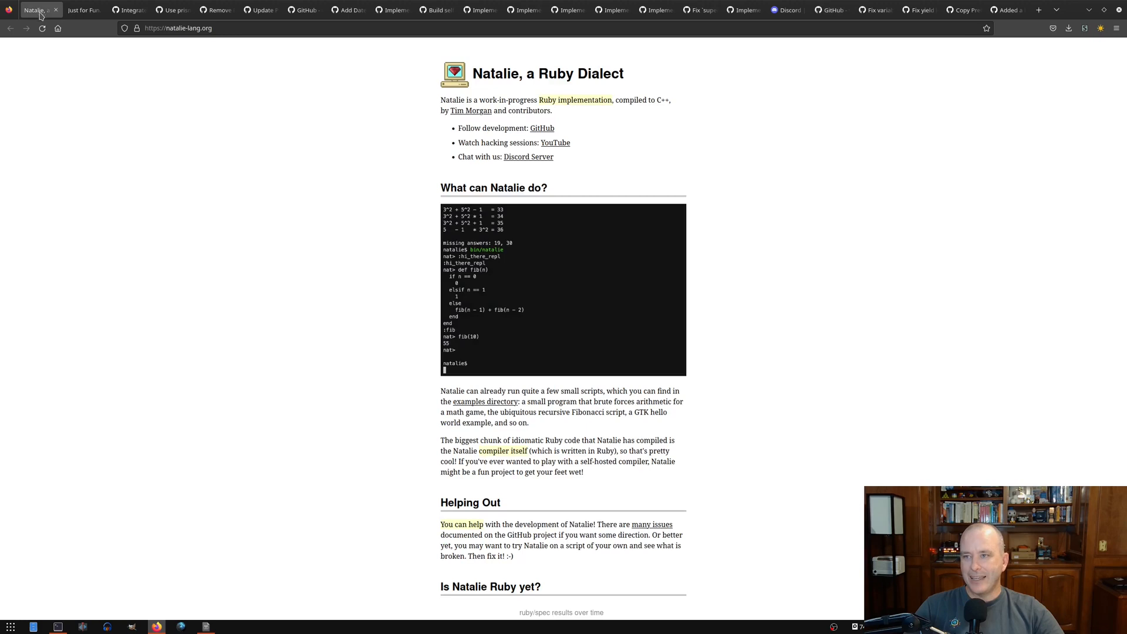
scroll(599, 274, down, 5)
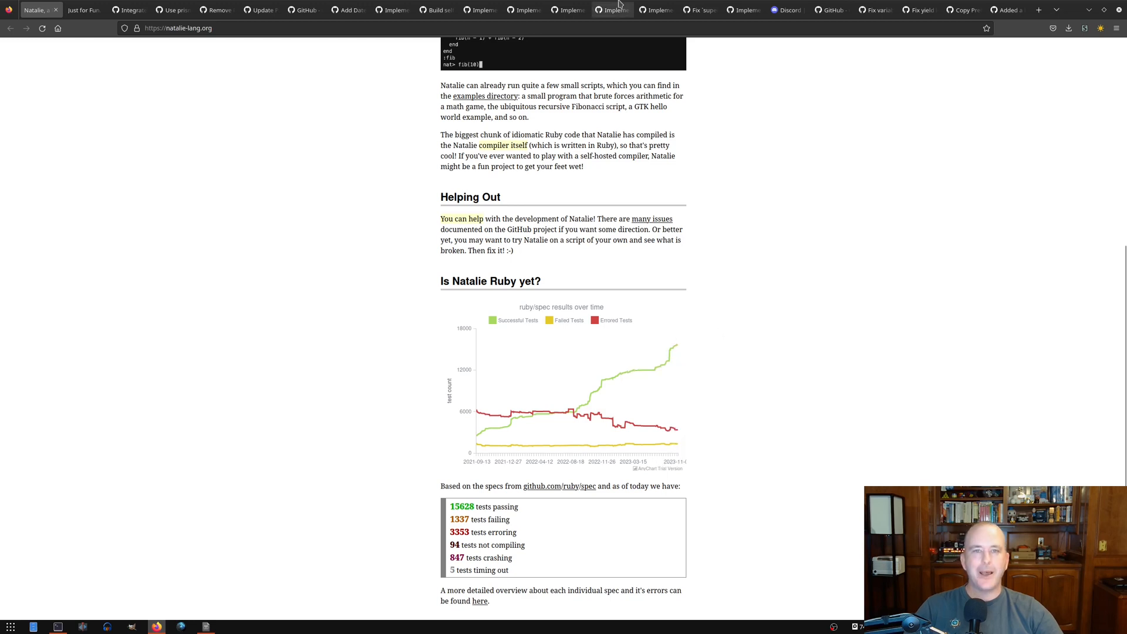
Run file bin/nat in the terminal and highlight its ELF 64-bit dynamic linker details.
click(785, 10)
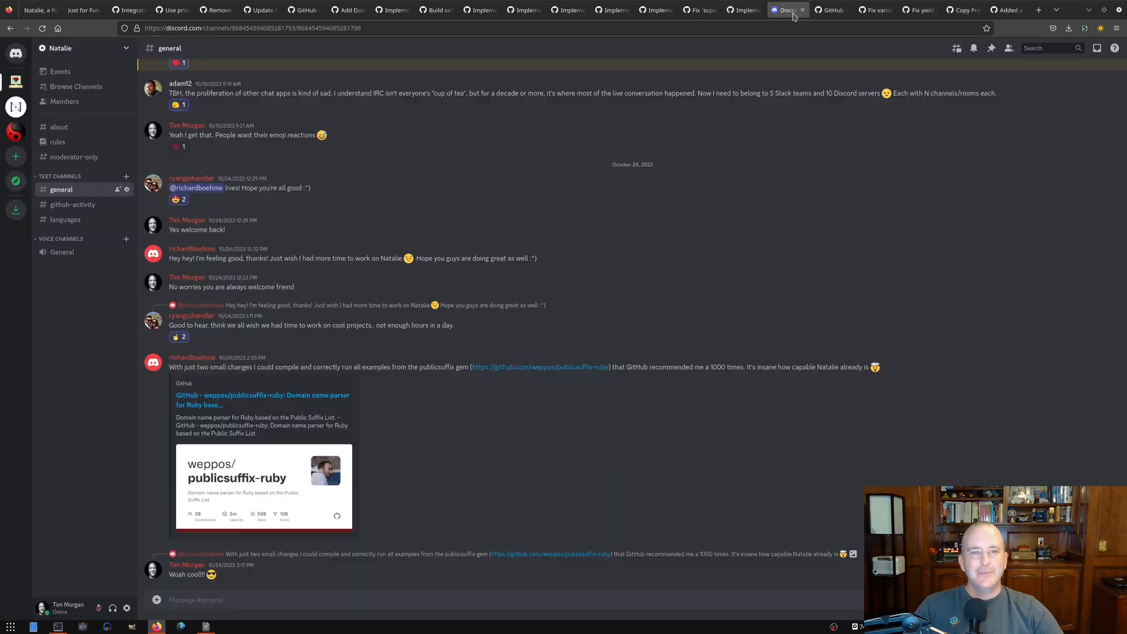
key(alt+Tab)
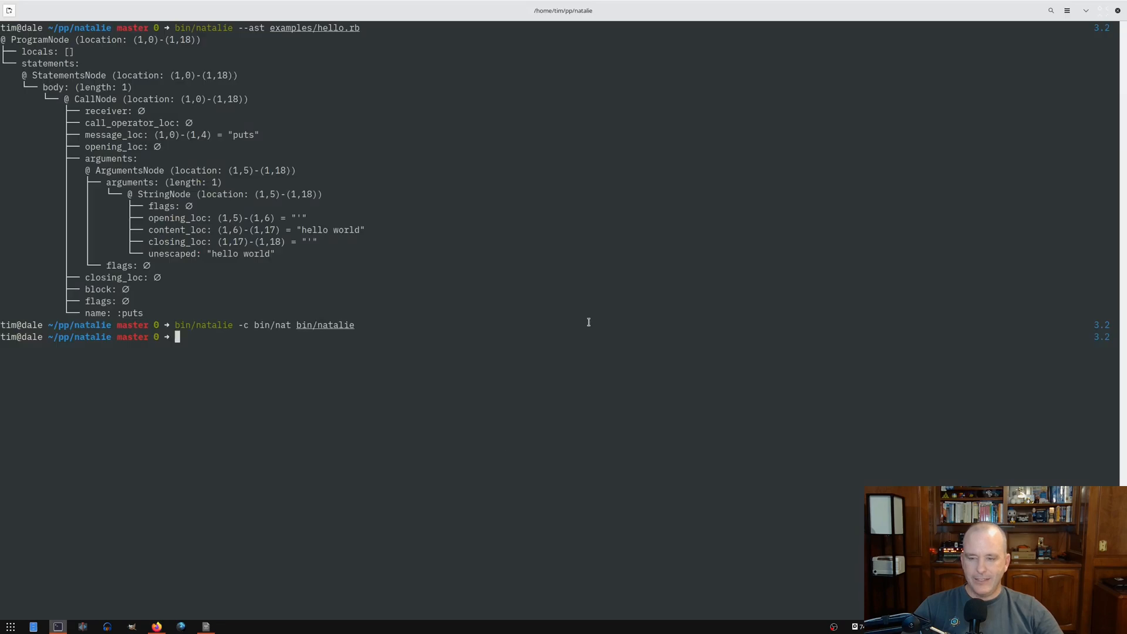
text(file )
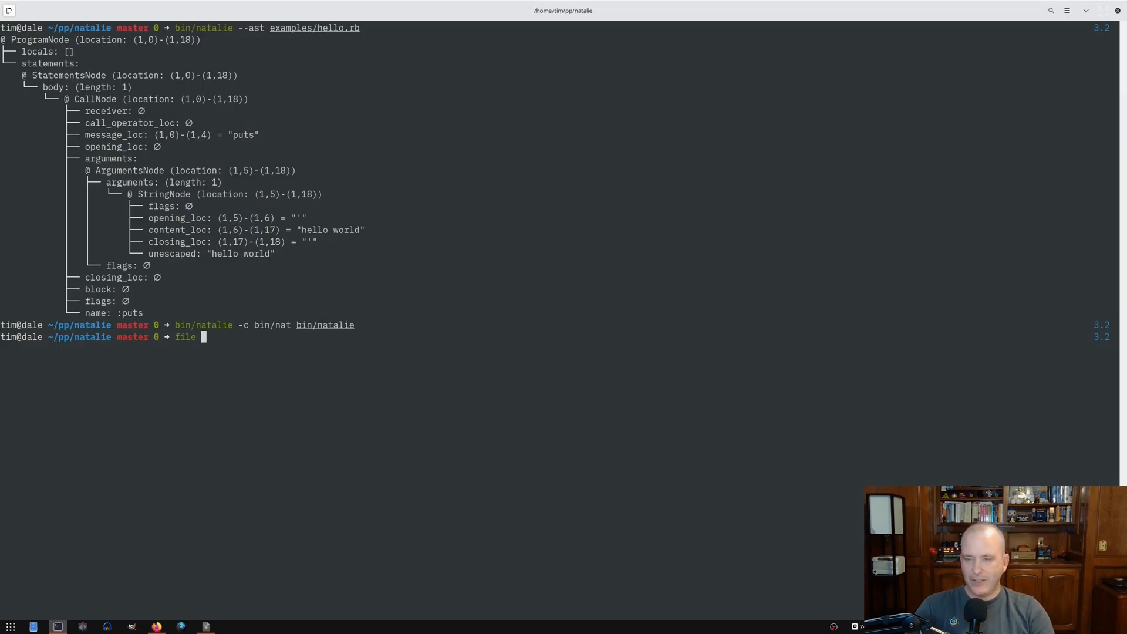
text(bin/nat)
key(Return)
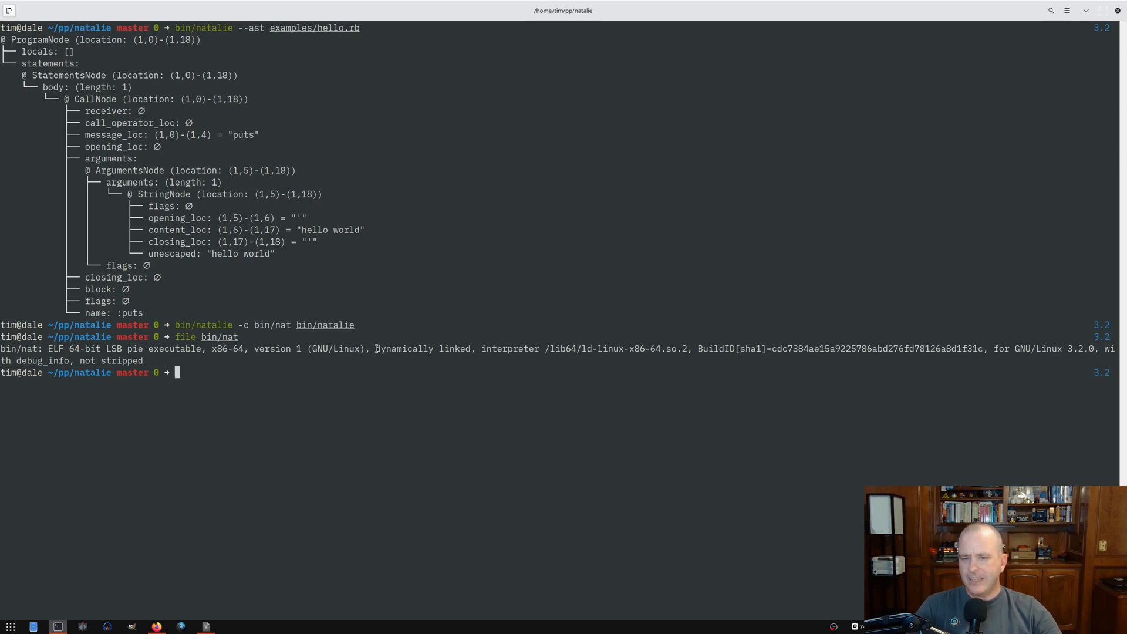
drag(376, 348, 873, 348)
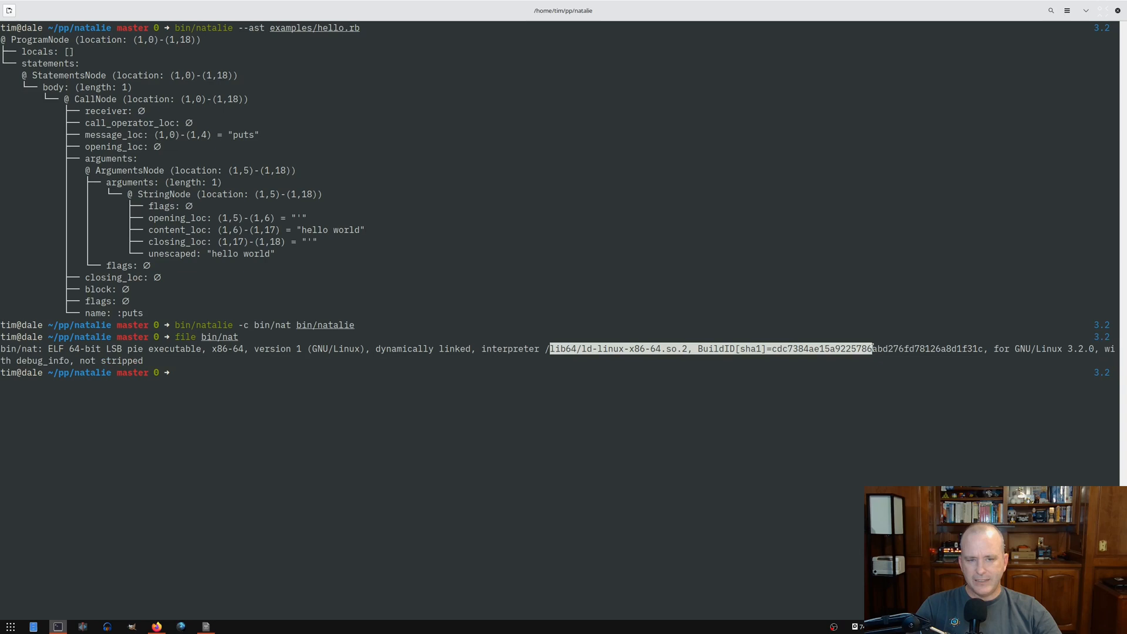
click(860, 354)
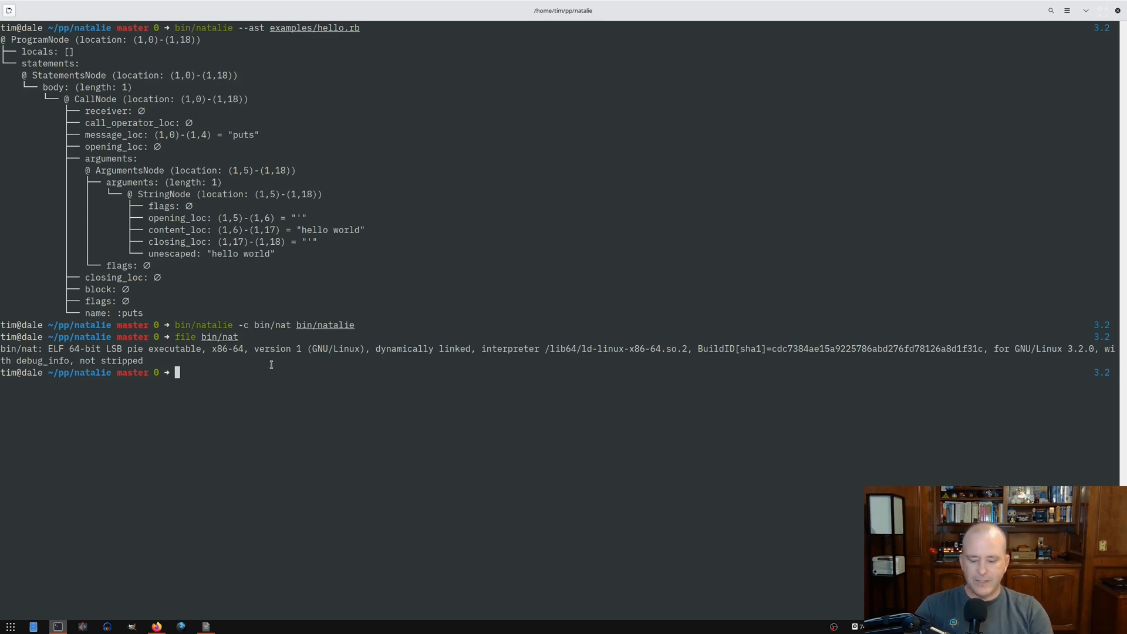
text(ls build/)
List the build/ directory and point out the ELF executable description and bin/nat.
key(Return)
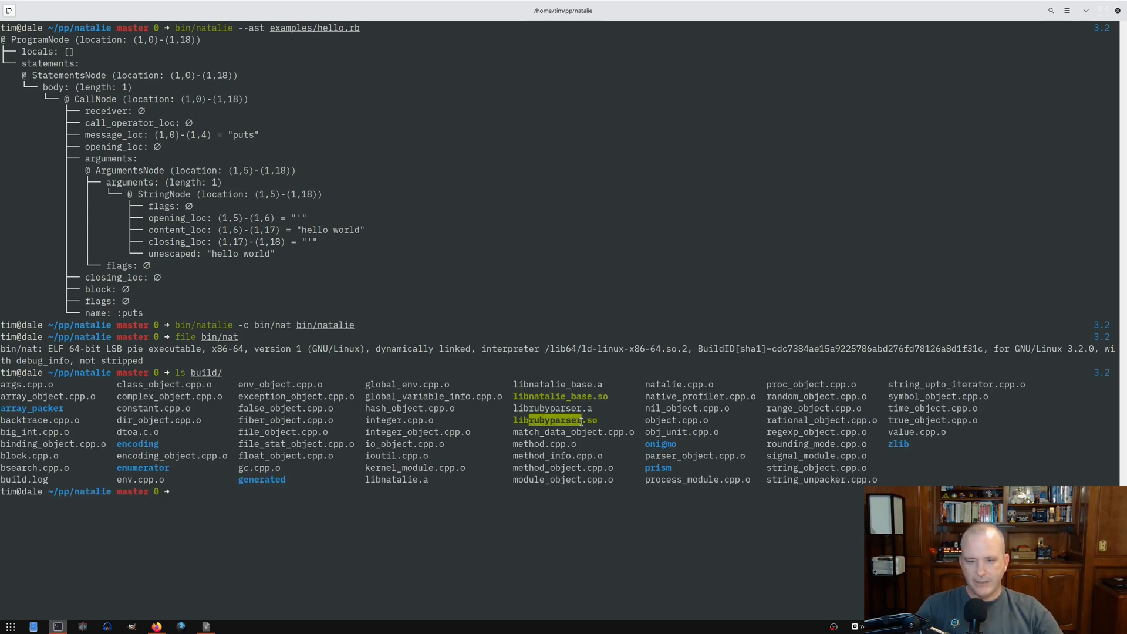
drag(105, 349, 470, 362)
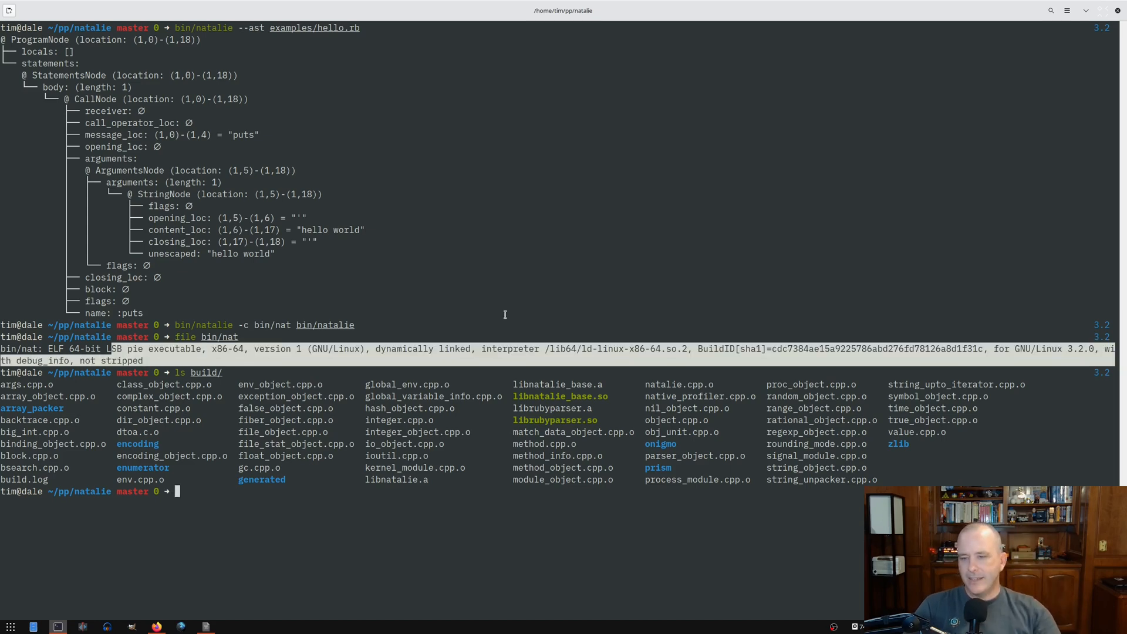
click(257, 360)
drag(202, 337, 239, 336)
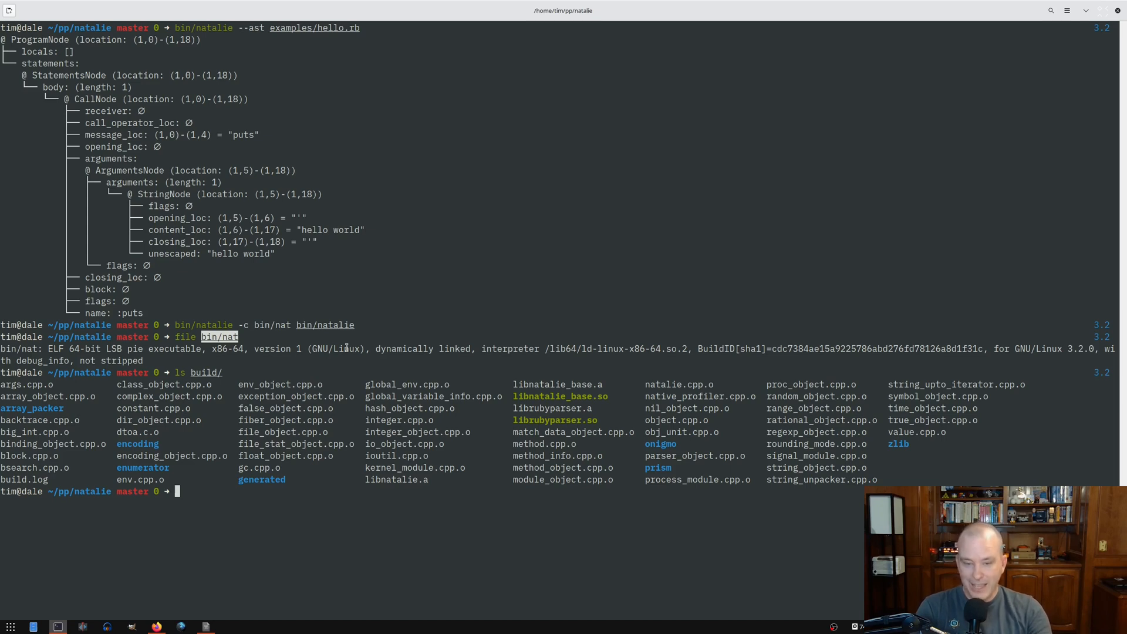
text(bin/nat)
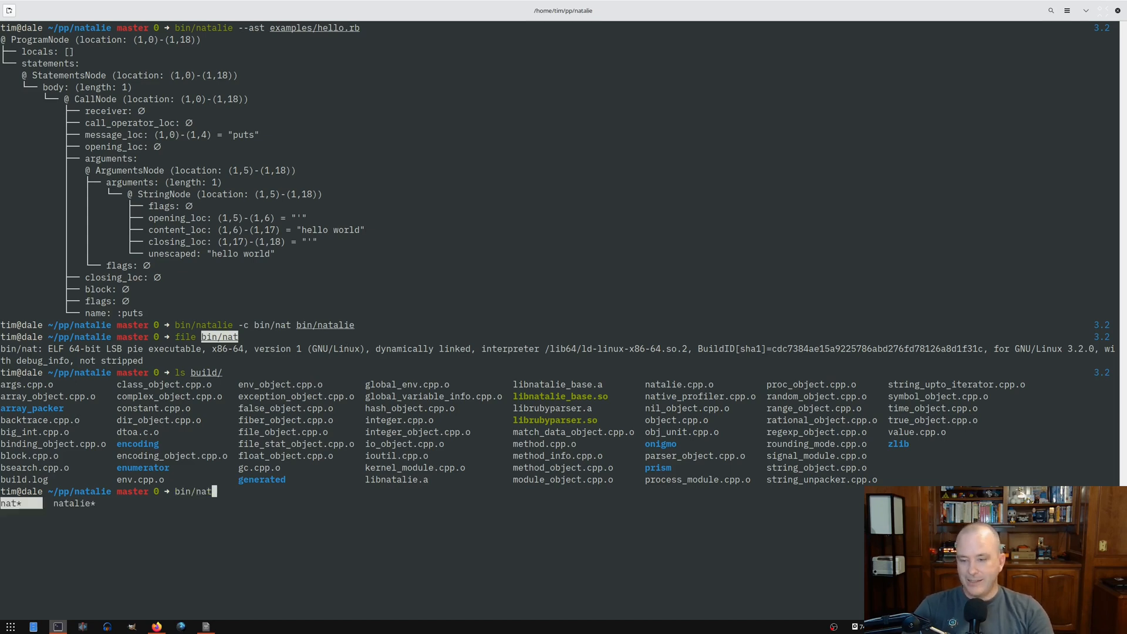
text( --version)
Run bin/nat --version (Natalie 0.1), then bin/nat --ast examples/hello.rb to print its ProgramNode tree.
key(Return)
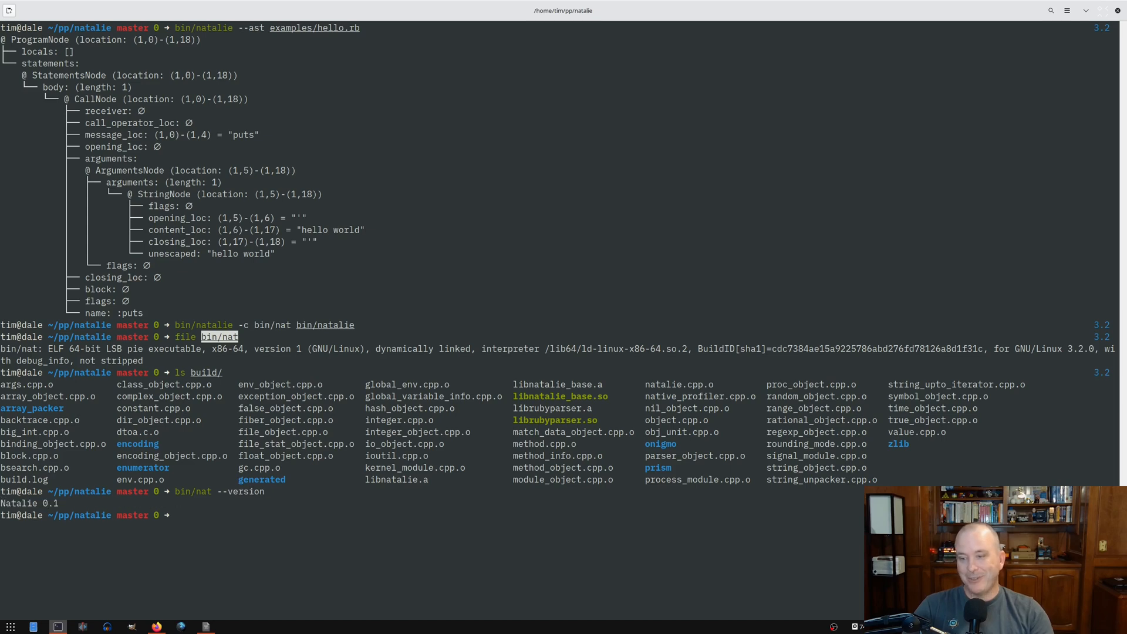
key(Up)
key(BackSpace)
key(BackSpace)
key(BackSpace)
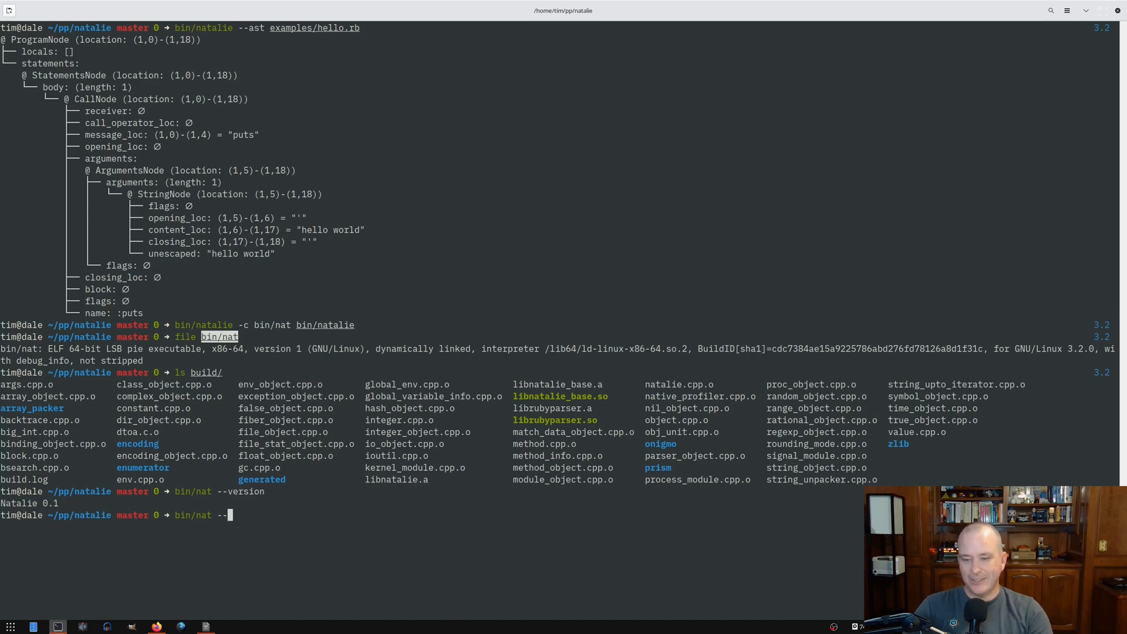
text(ast )
text(bin/)
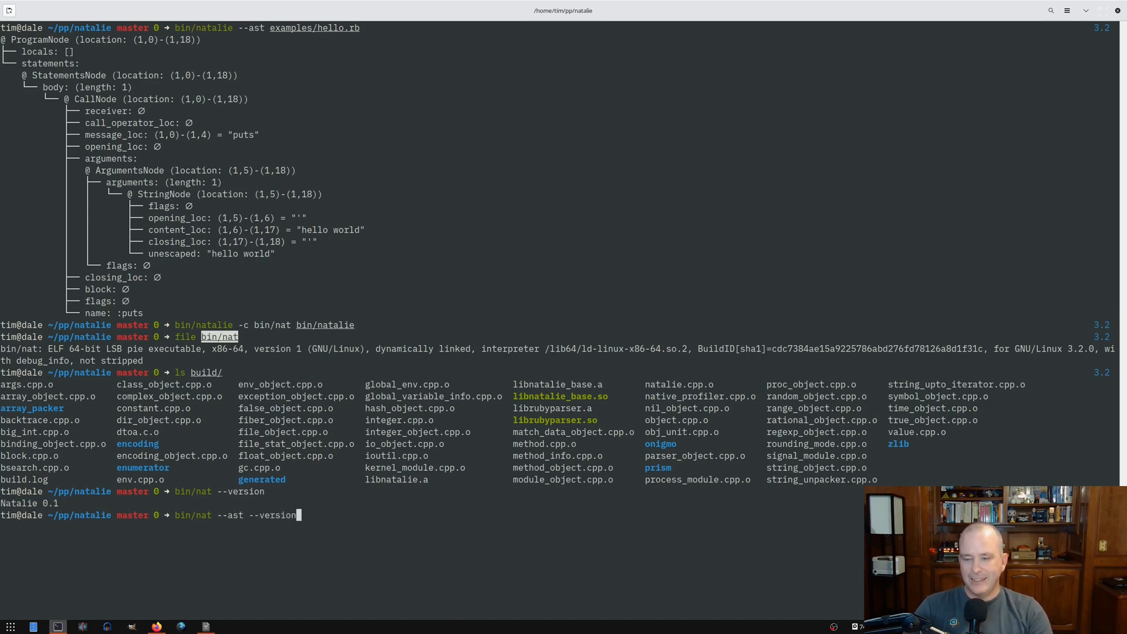
text(natalie)
key(ctrl+w)
text(examples/hello.rb)
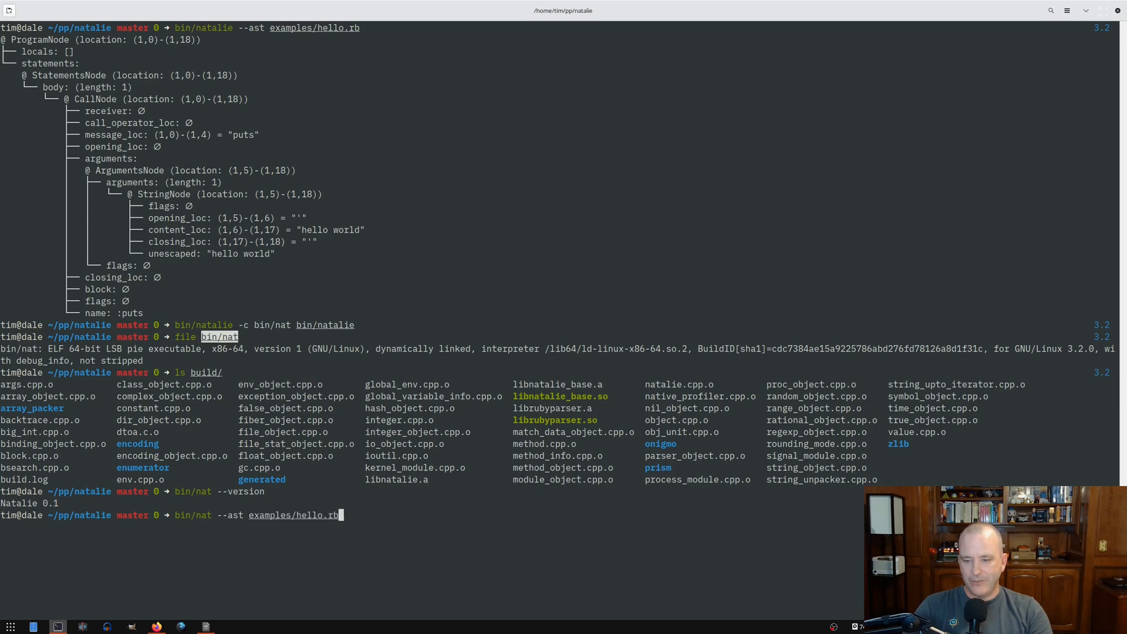
key(Return)
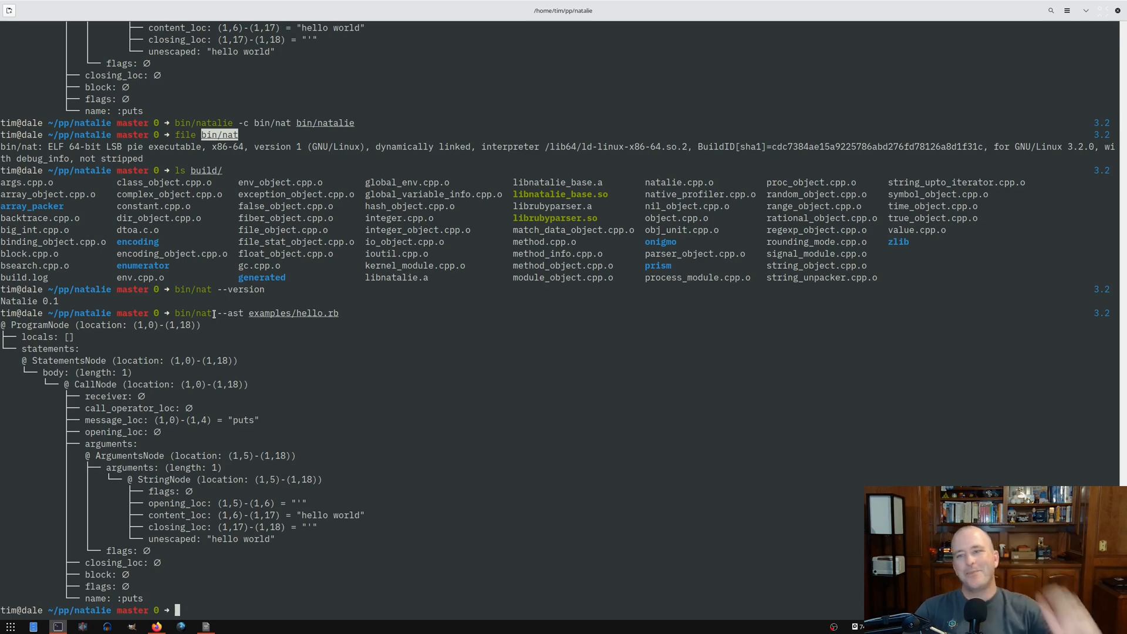
Back in the browser, move to the ||= and &&= compilation fix #1413 and highlight its title.
key(super+2)
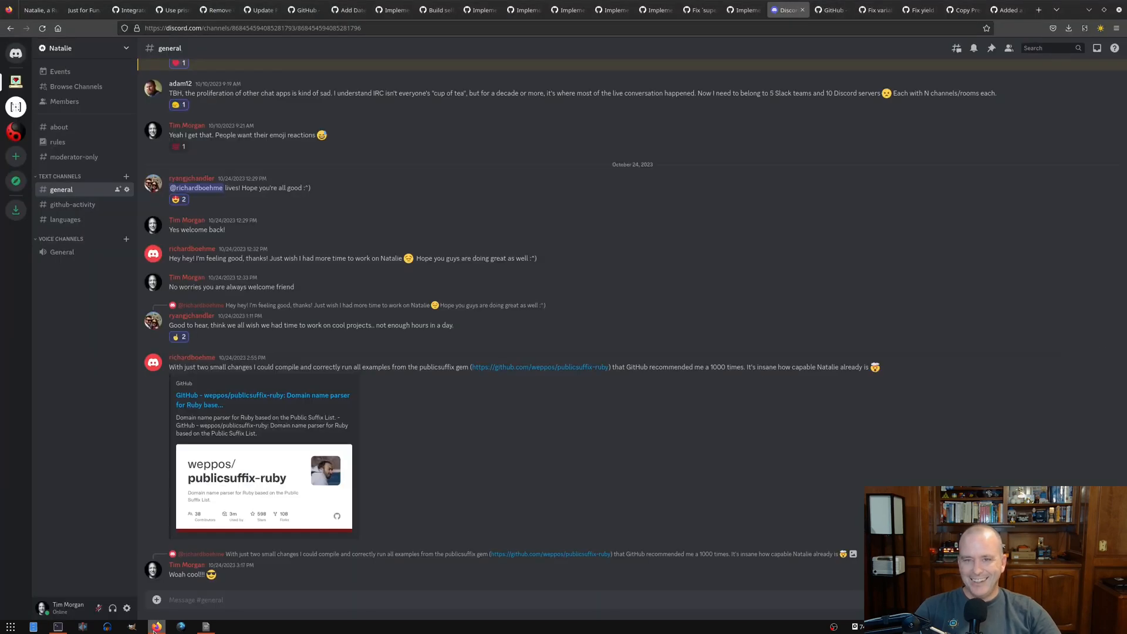
click(828, 10)
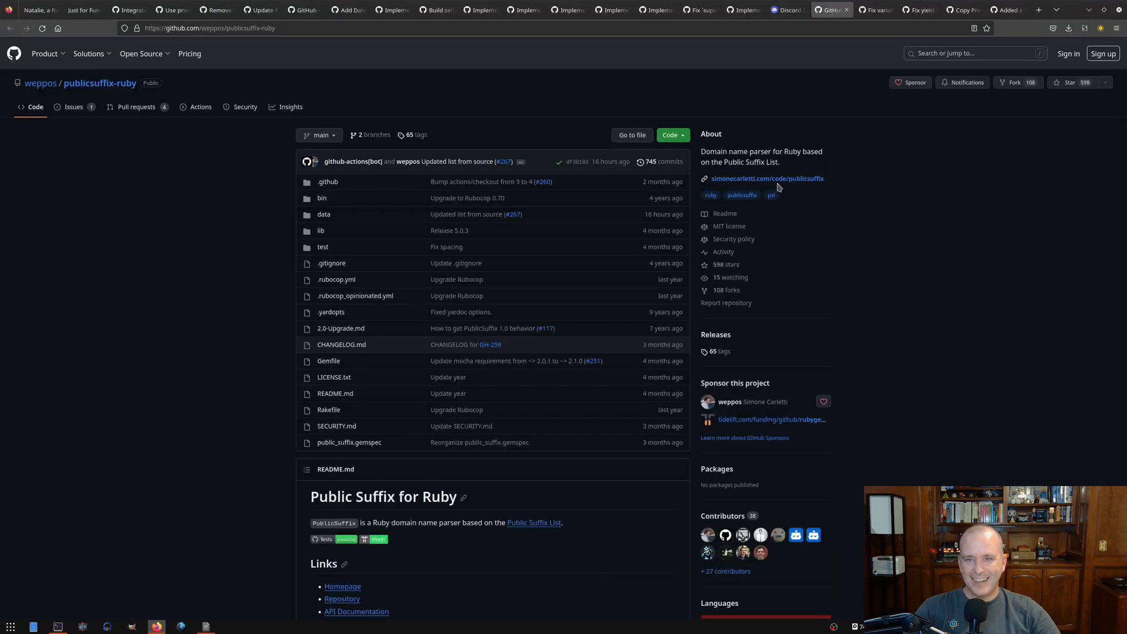
click(875, 9)
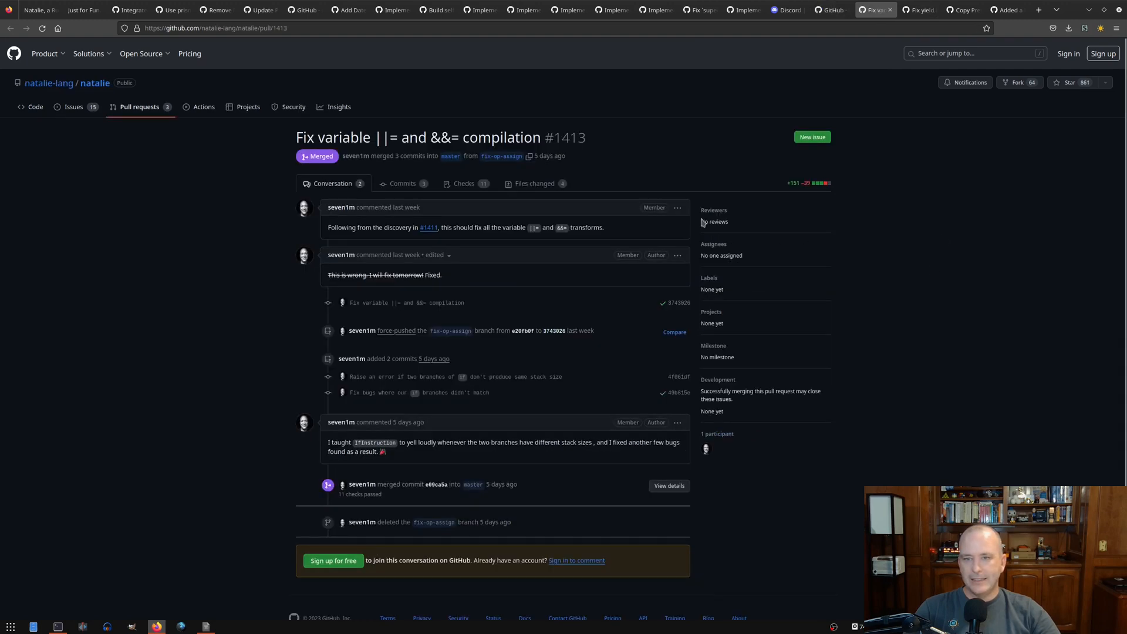
drag(305, 136, 532, 137)
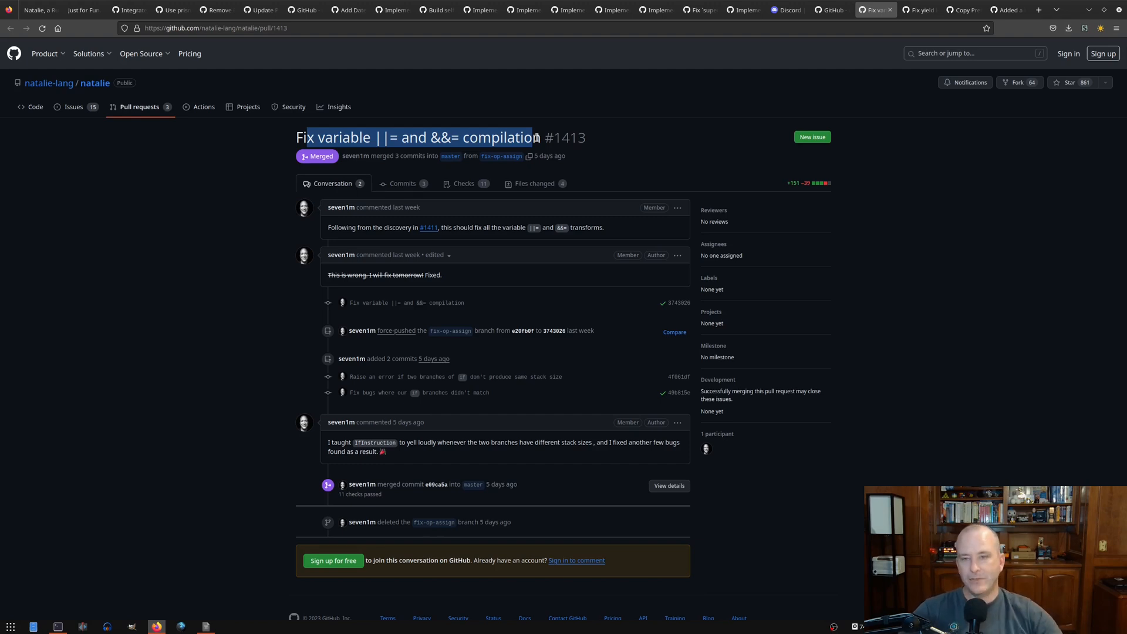
click(344, 145)
drag(299, 137, 509, 137)
click(538, 154)
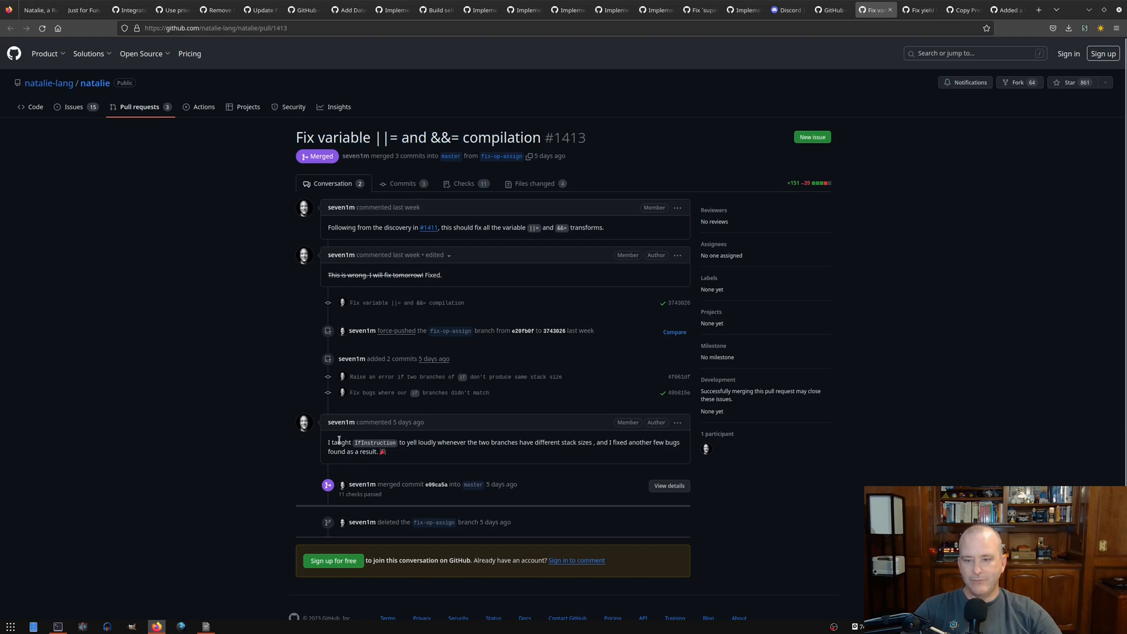
mouse_move(359, 138)
mouse_down()
mouse_move(536, 139)
mouse_move(289, 138)
mouse_up()
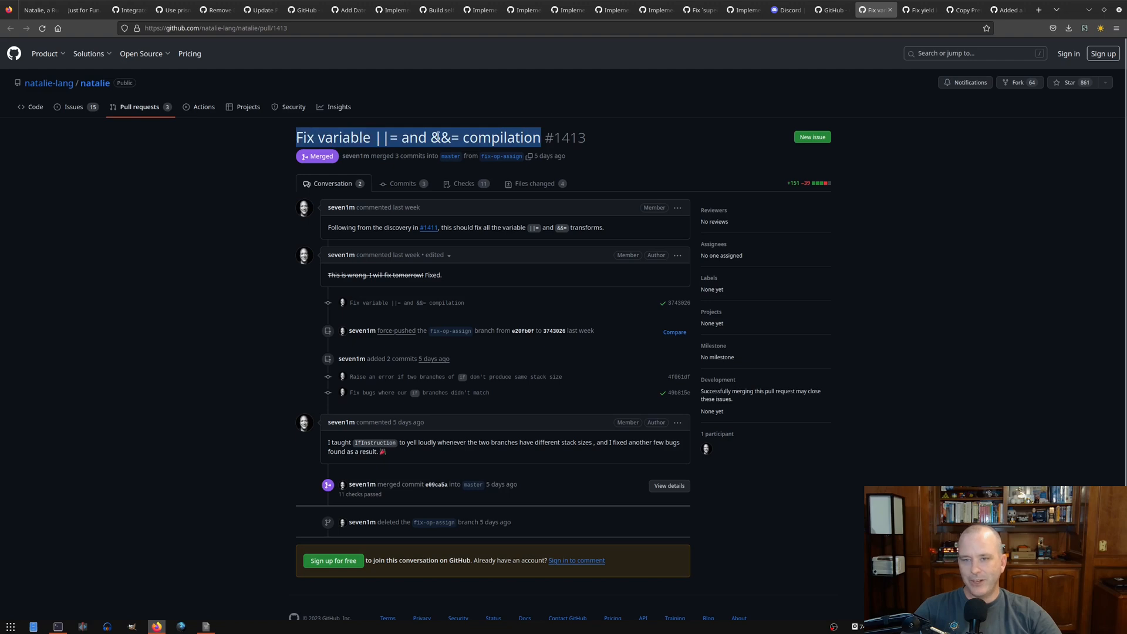
Visit Fix yield keyword args #1428 and Copy PrettyPrinter from MRI #1432, highlighting their titles, ending on #1432.
click(441, 353)
click(920, 9)
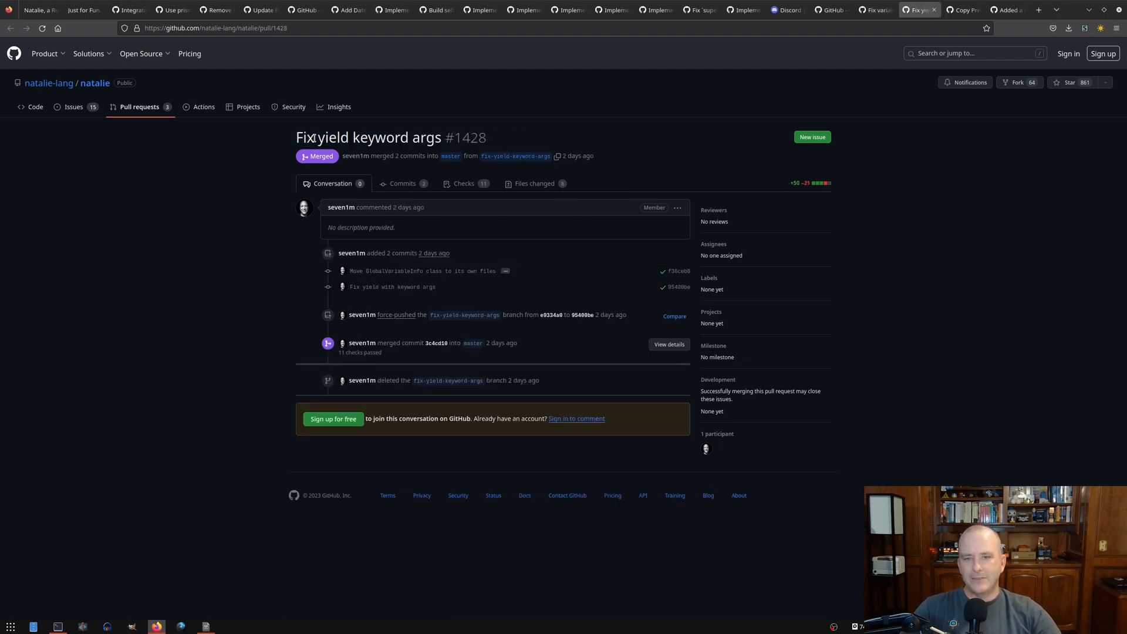
drag(312, 137, 423, 137)
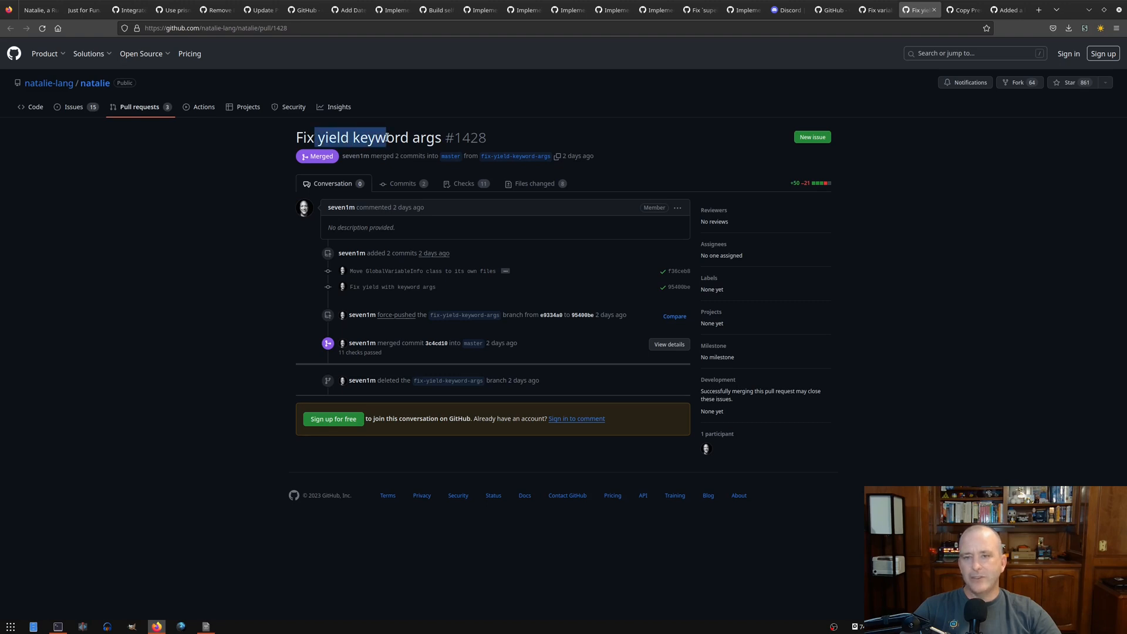
click(444, 137)
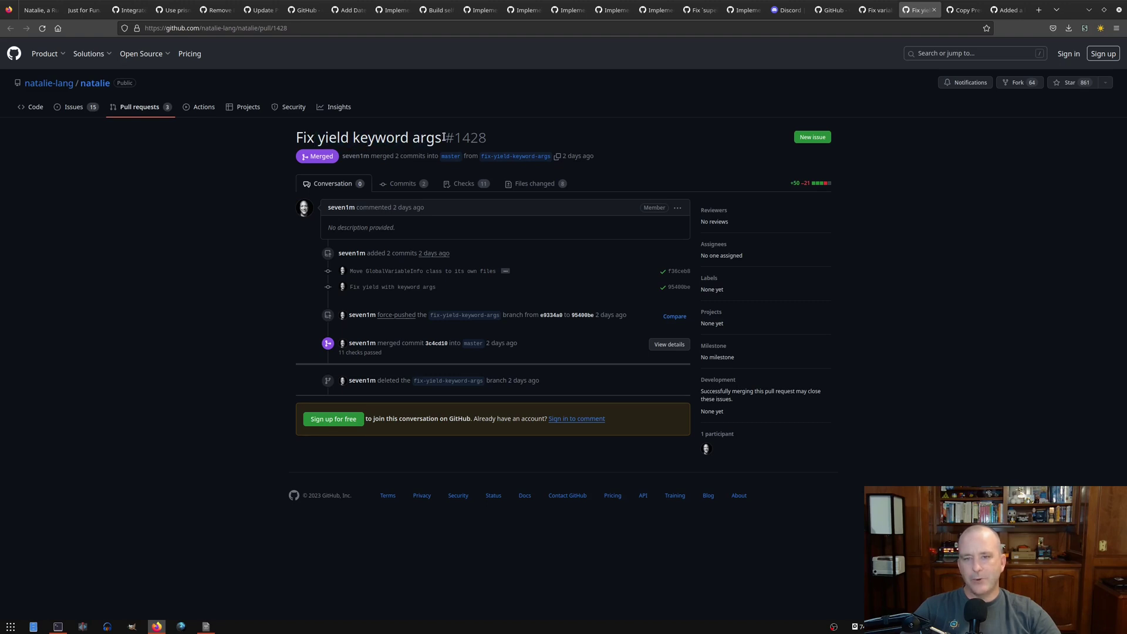
click(962, 10)
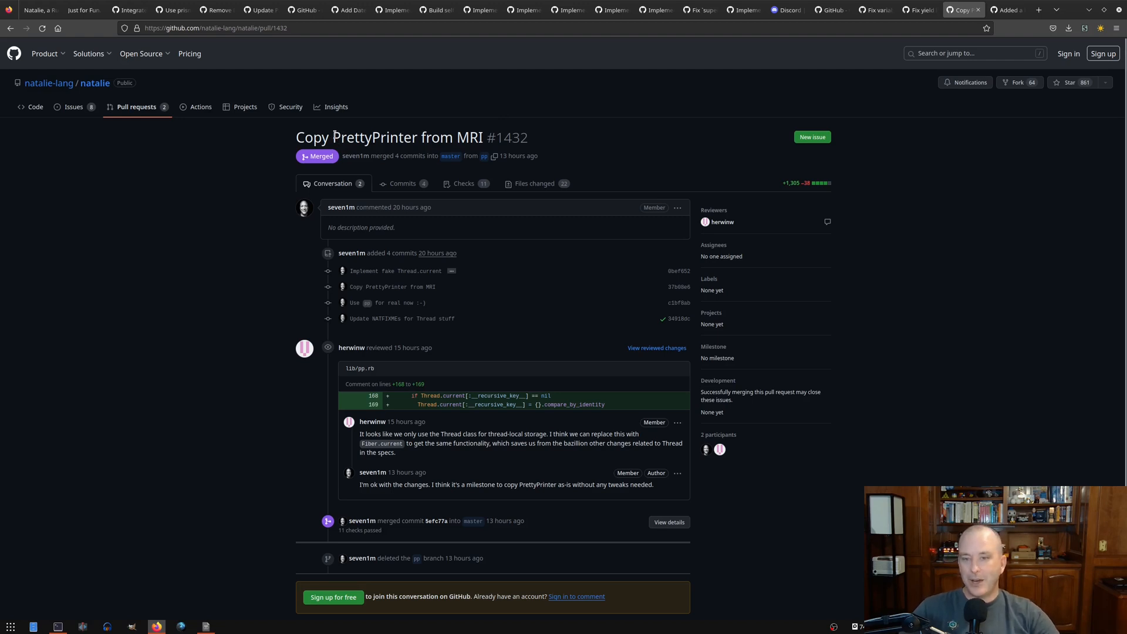
drag(333, 136, 415, 137)
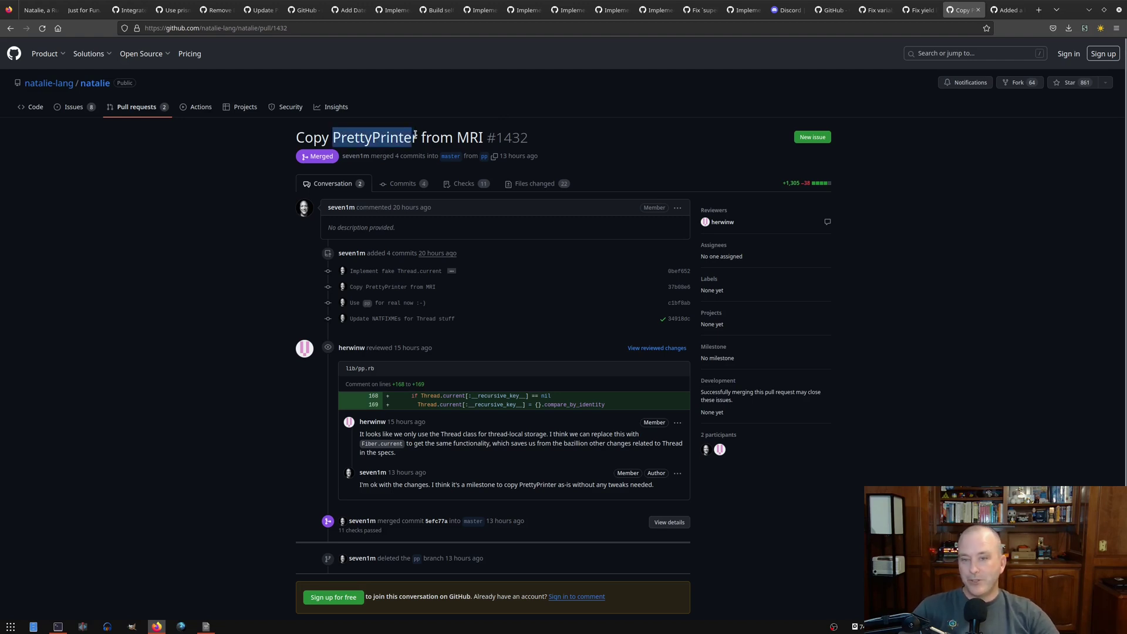
double_click(471, 138)
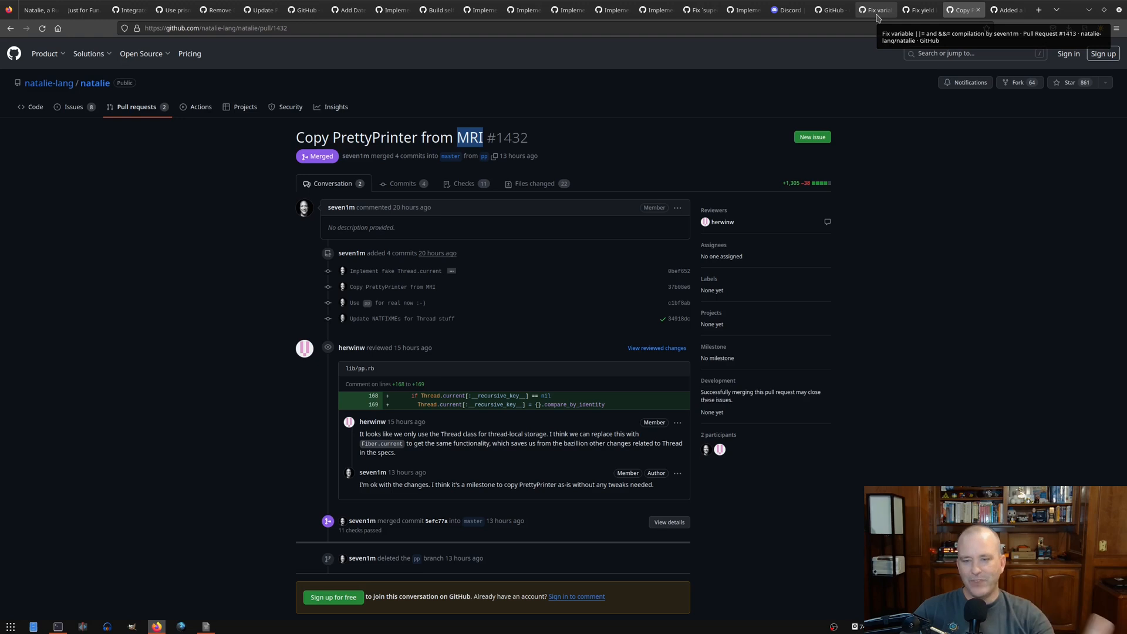
click(916, 10)
drag(352, 139, 447, 138)
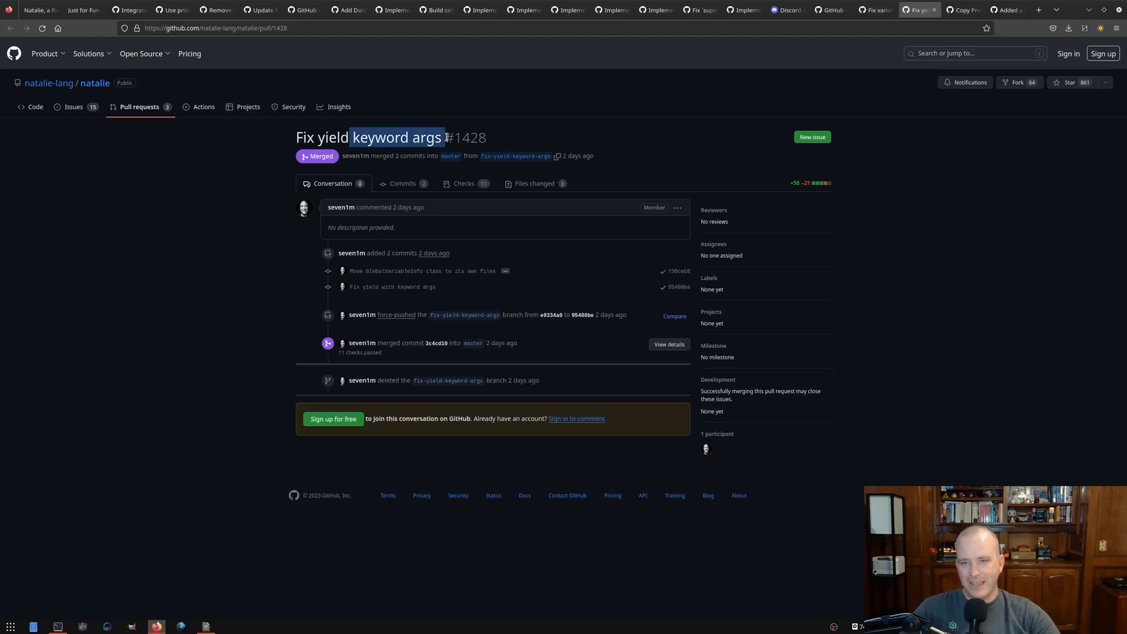
click(961, 10)
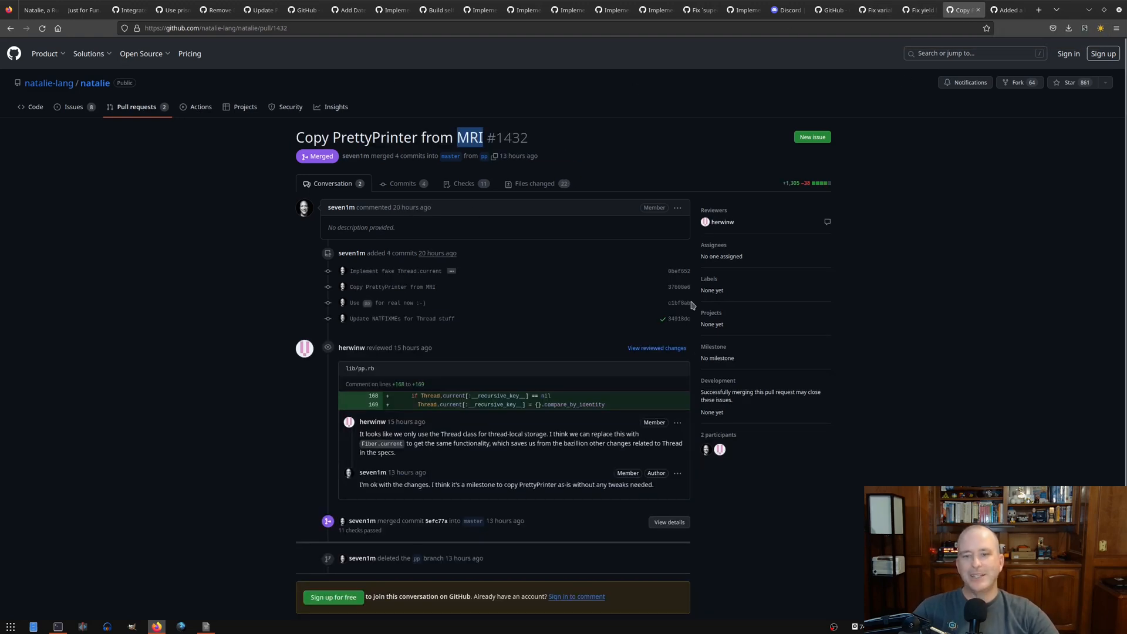
Show Files changed for #1432 and load the large lib/pp.rb and lib/prettyprint.rb diffs.
click(534, 183)
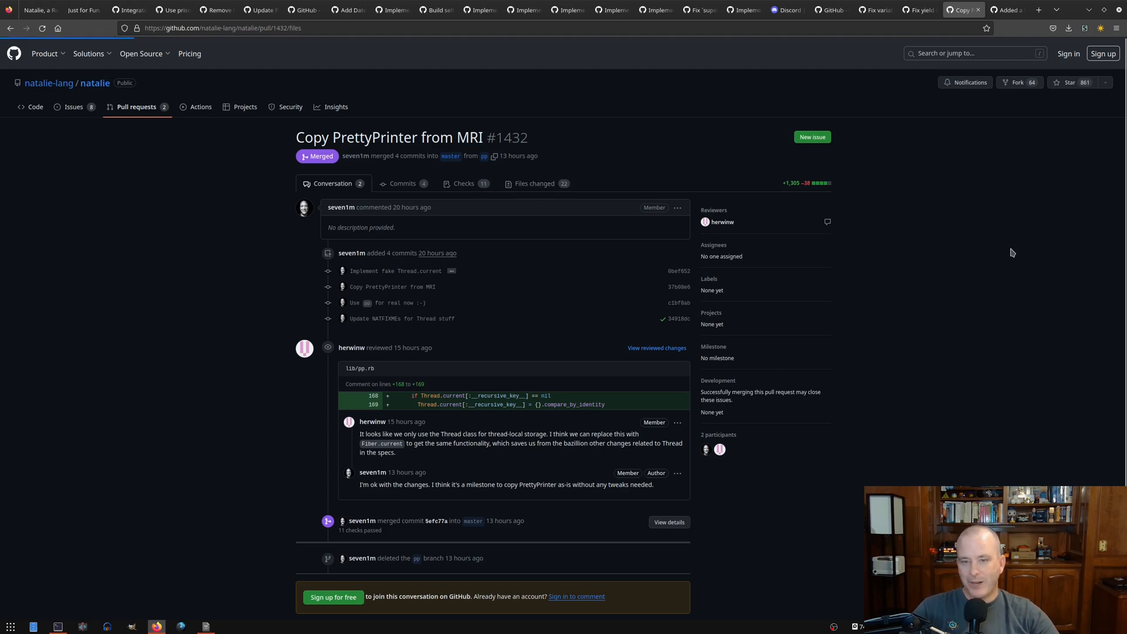
scroll(418, 449, down, 10)
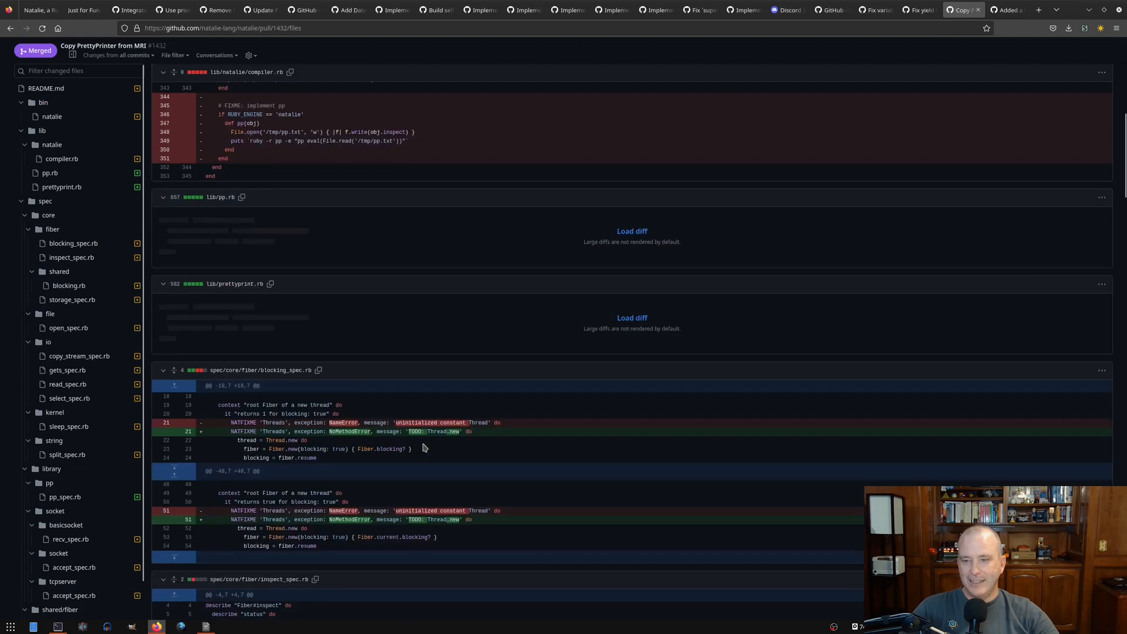
scroll(396, 435, down, 5)
scroll(396, 436, up, 5)
click(623, 179)
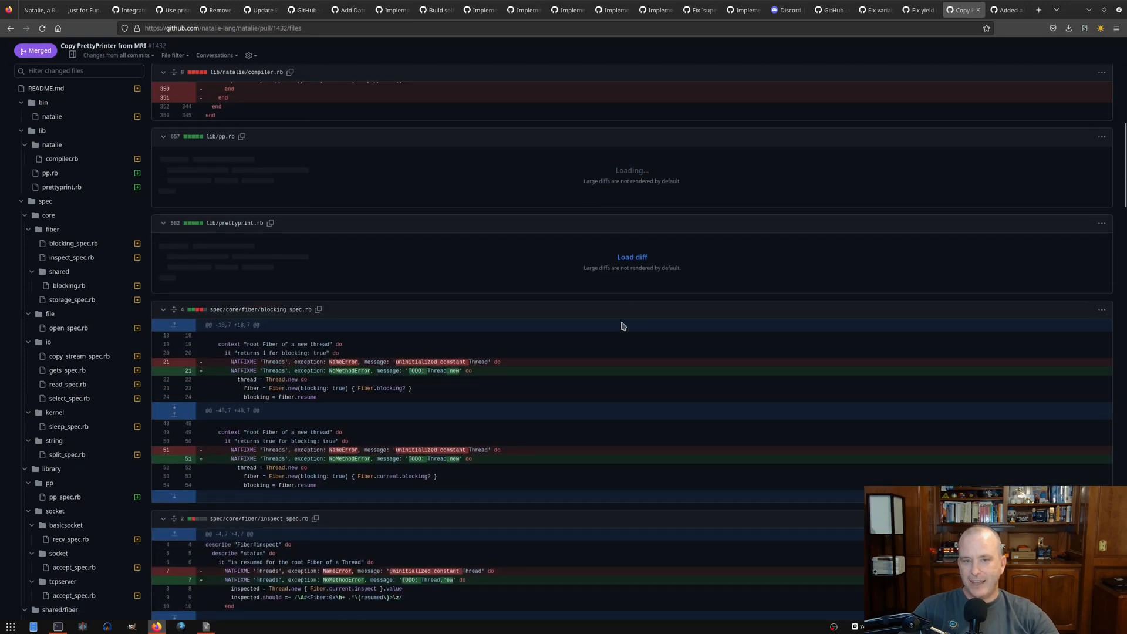
scroll(390, 346, down, 5)
scroll(391, 345, down, 5)
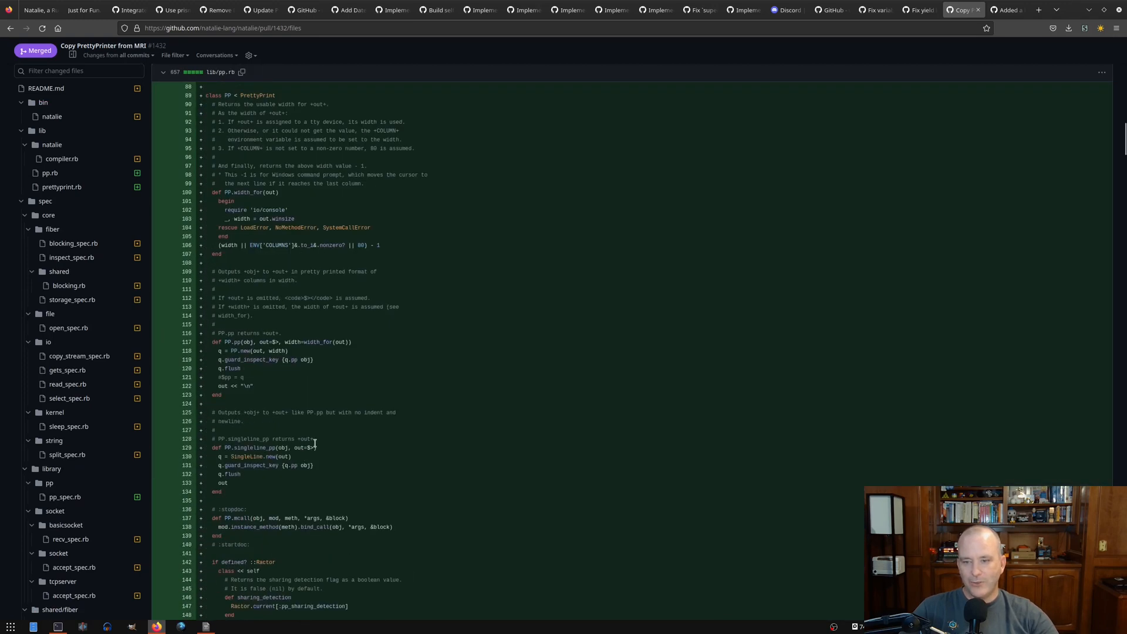
scroll(352, 352, down, 5)
scroll(334, 264, down, 5)
scroll(315, 215, down, 5)
scroll(325, 264, down, 5)
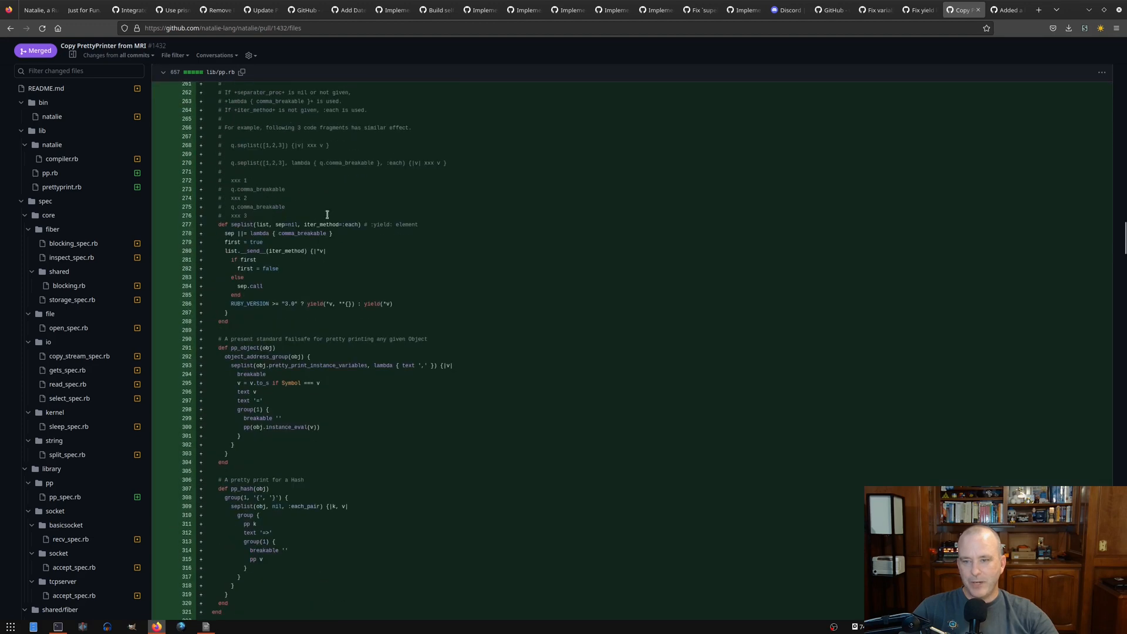
scroll(339, 361, down, 5)
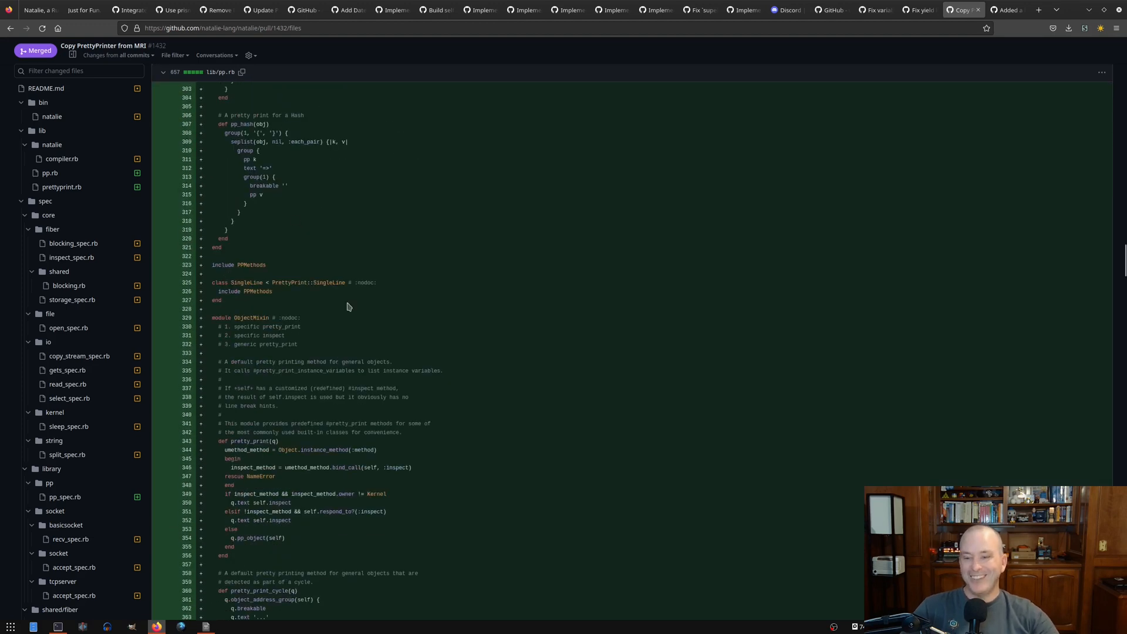
scroll(343, 309, down, 5)
scroll(346, 307, down, 5)
scroll(345, 306, down, 5)
scroll(345, 307, down, 5)
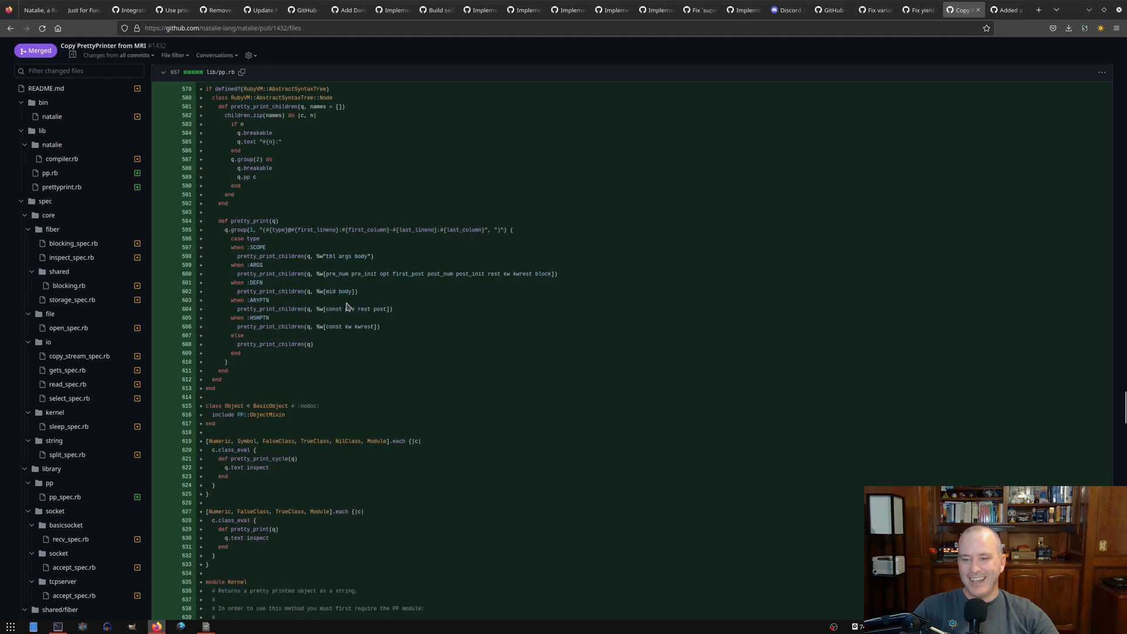
scroll(346, 307, down, 5)
scroll(346, 307, down, 5)
scroll(569, 250, up, 3)
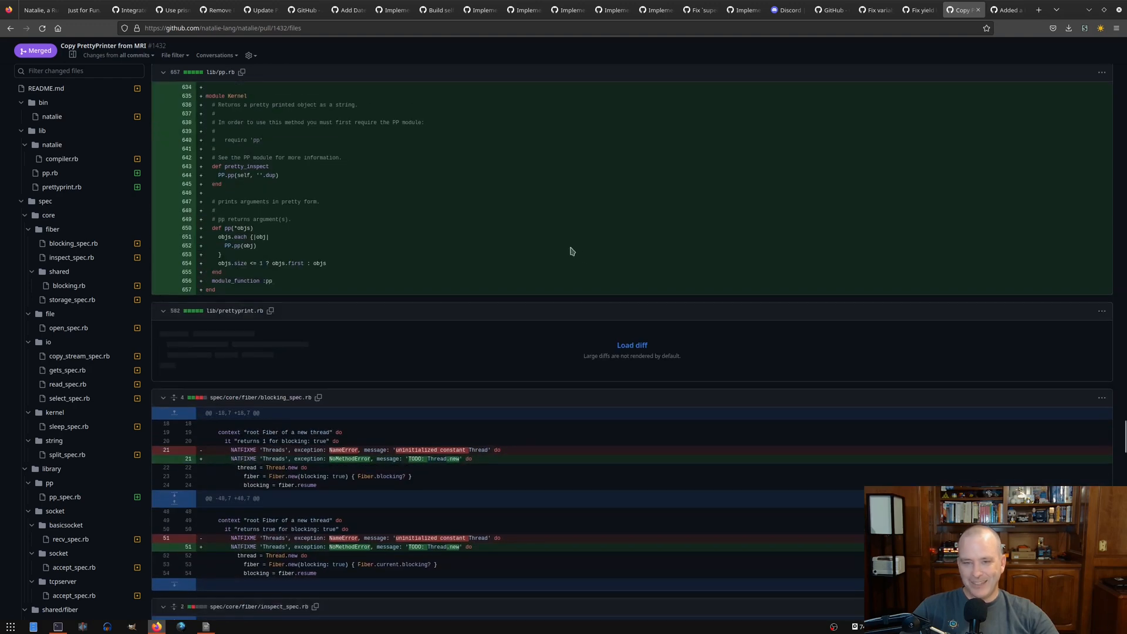
click(630, 344)
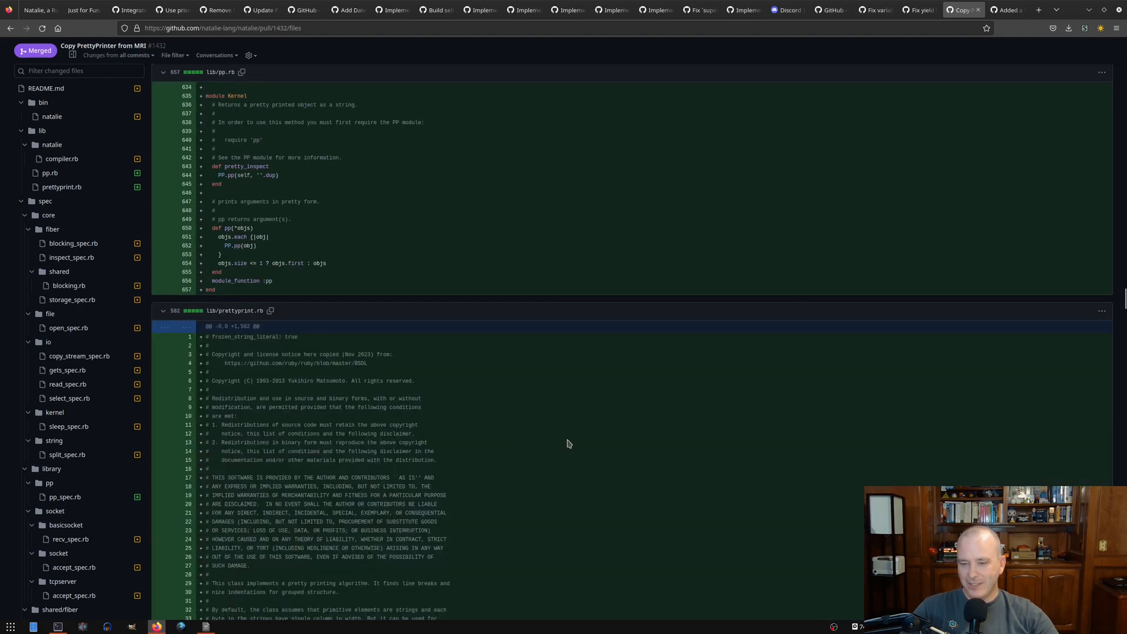
scroll(559, 418, down, 5)
scroll(427, 308, down, 5)
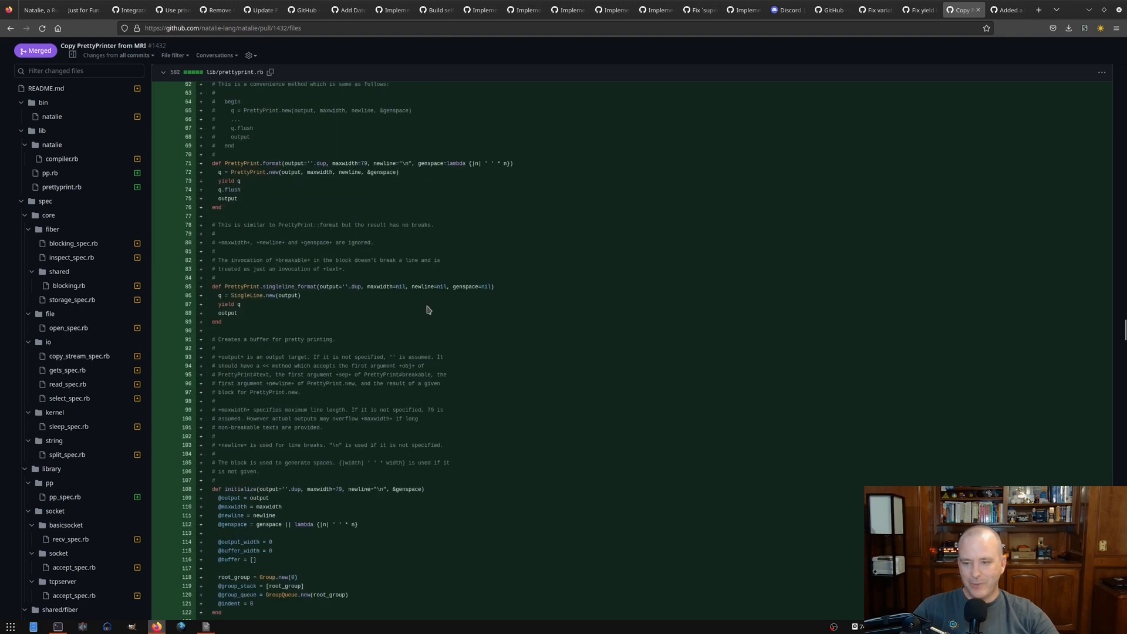
scroll(427, 309, down, 5)
scroll(428, 308, down, 5)
scroll(427, 309, down, 5)
scroll(427, 308, down, 5)
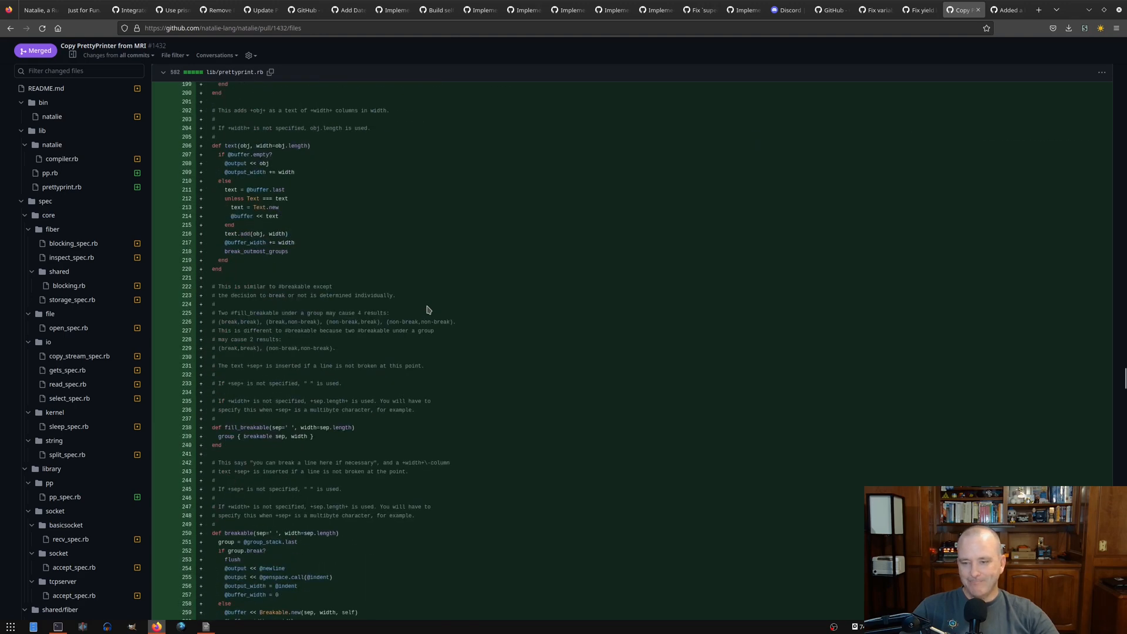
scroll(427, 309, down, 5)
scroll(428, 308, down, 4)
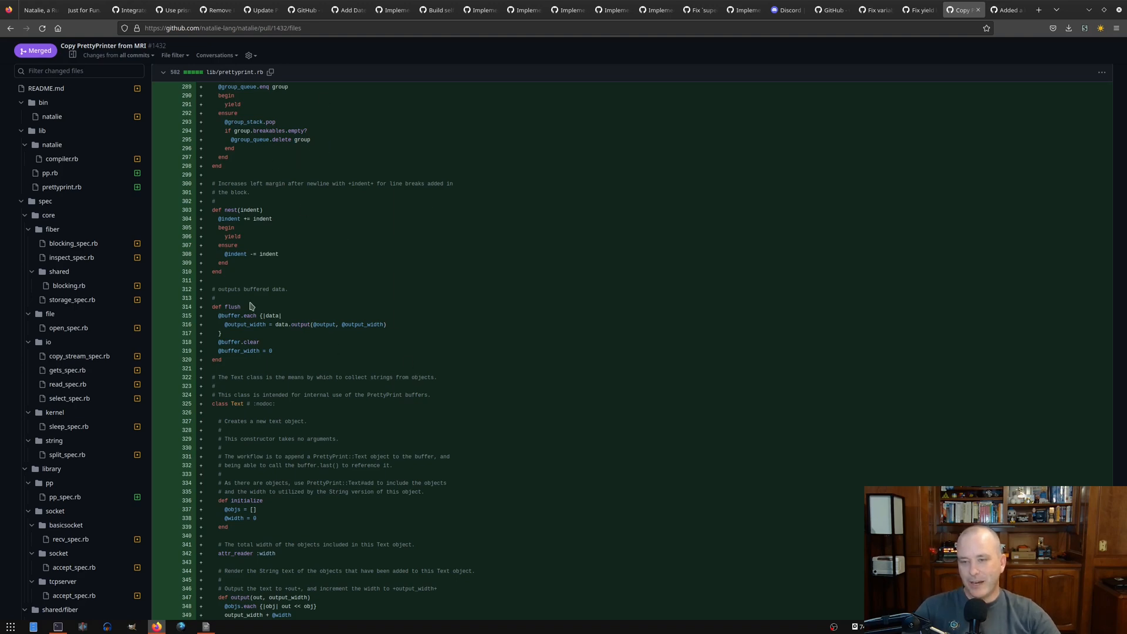
scroll(374, 216, up, 10)
scroll(388, 282, up, 10)
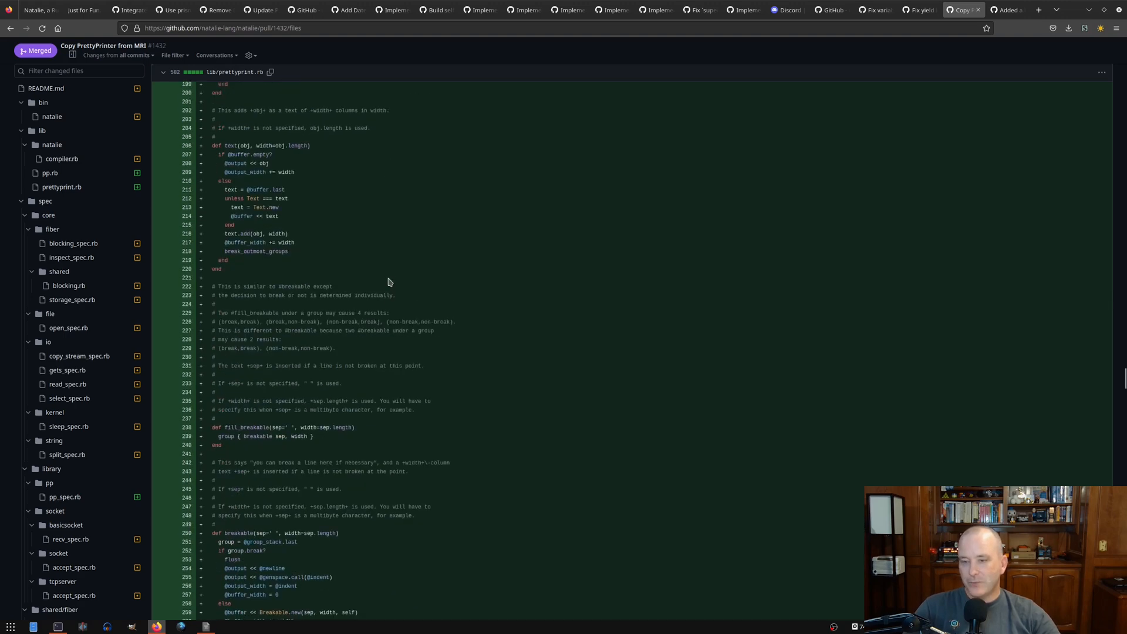
scroll(379, 278, up, 5)
scroll(249, 348, up, 5)
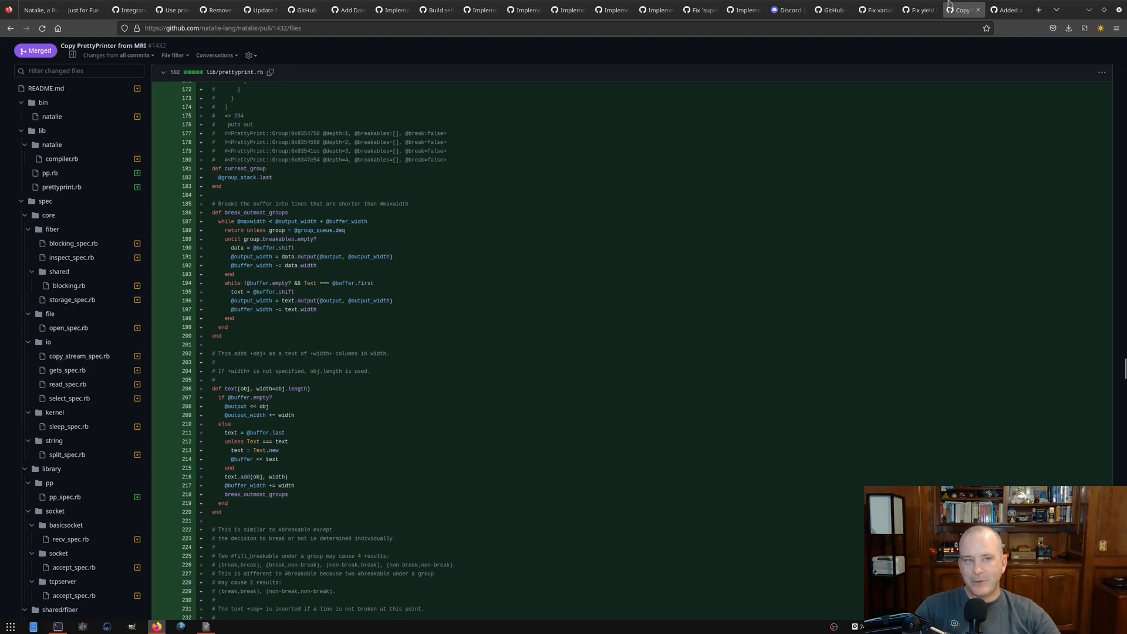
click(921, 10)
drag(306, 137, 428, 140)
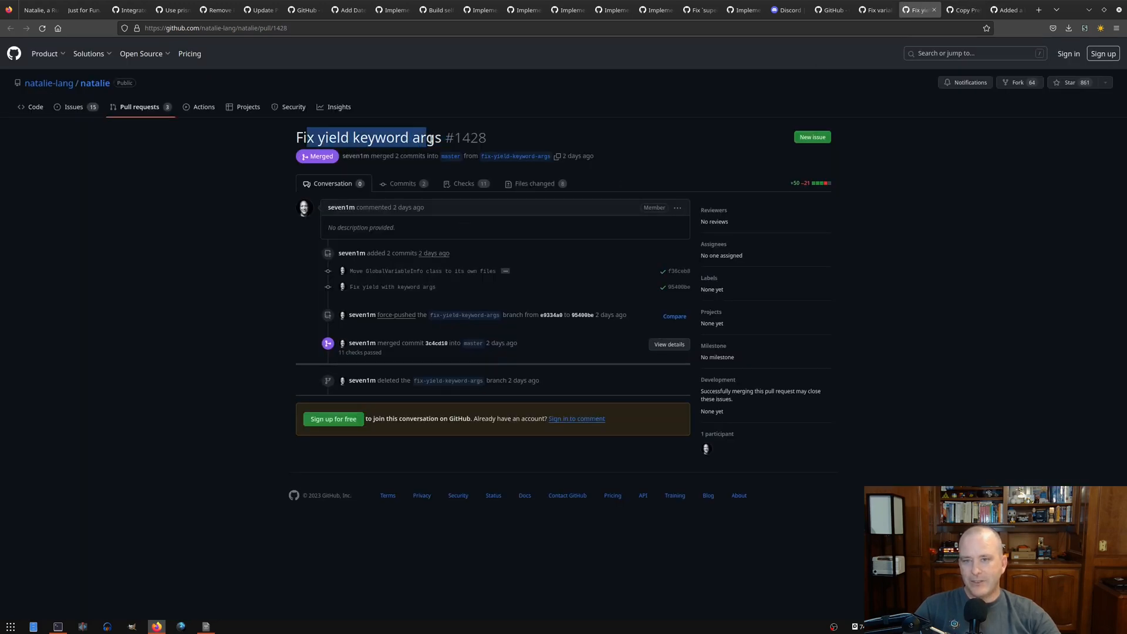
click(355, 202)
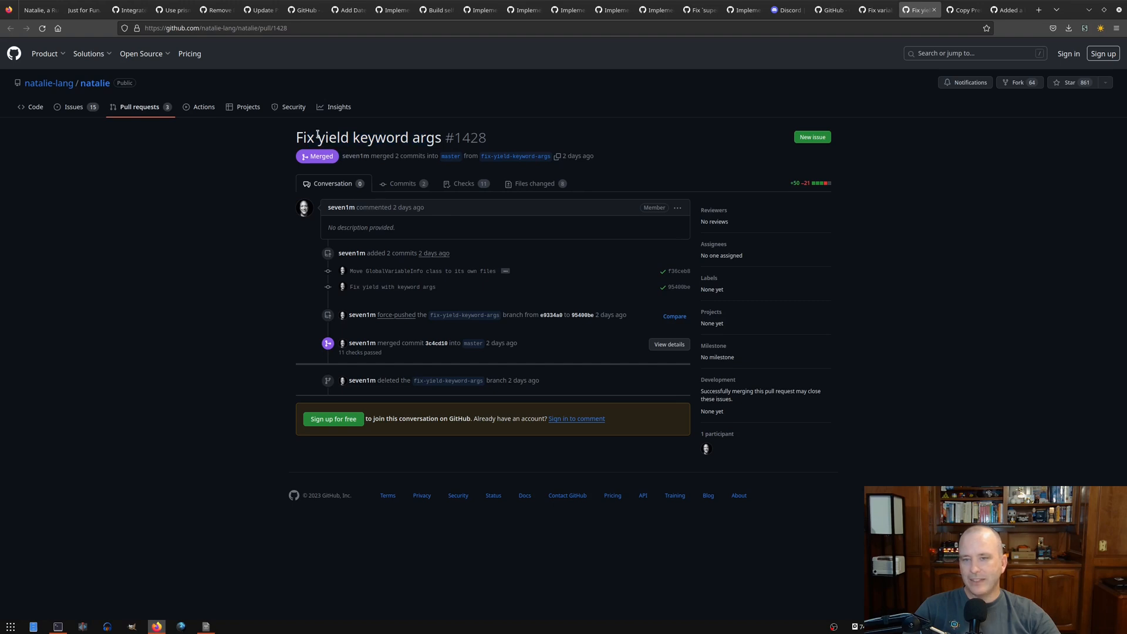
drag(318, 137, 446, 138)
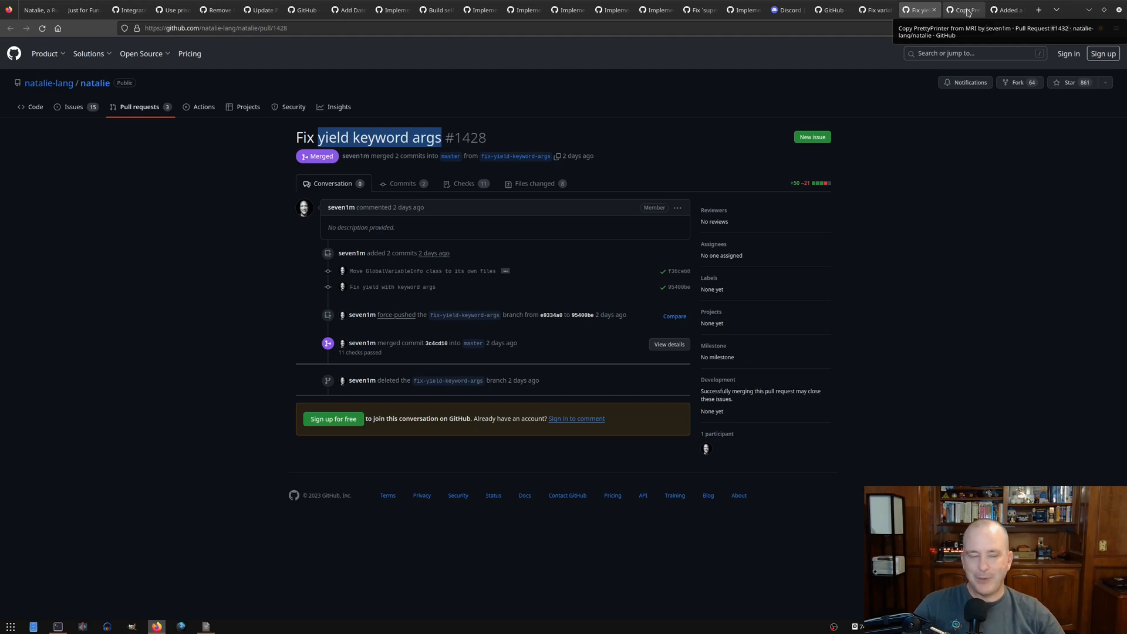
click(967, 11)
scroll(457, 440, down, 10)
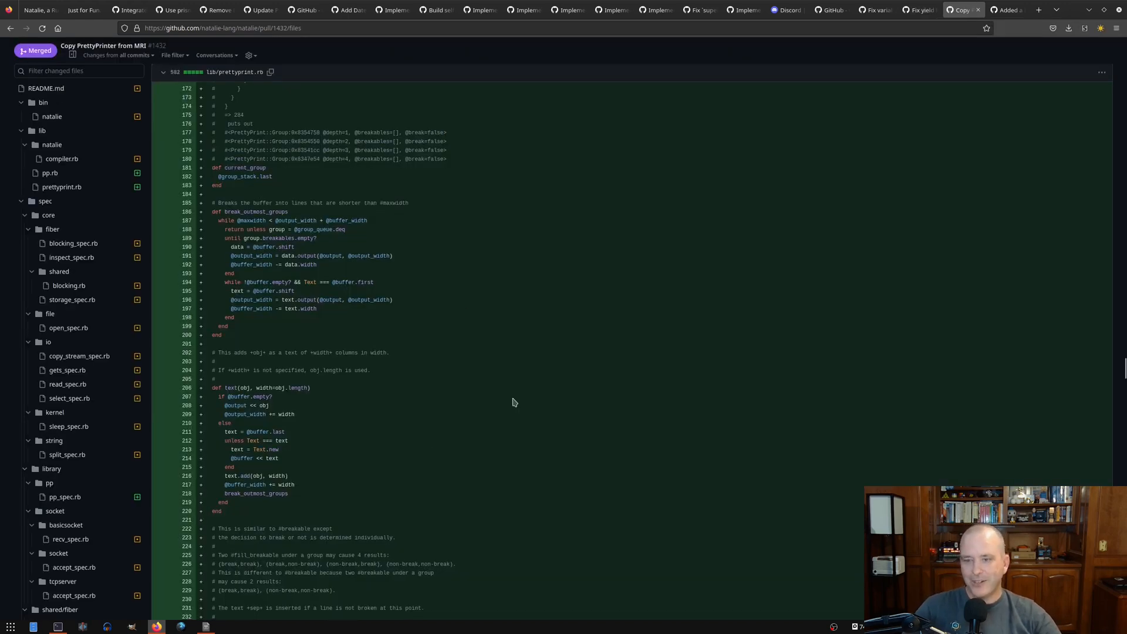
scroll(511, 405, down, 10)
scroll(511, 406, down, 10)
scroll(514, 402, down, 10)
scroll(513, 402, down, 10)
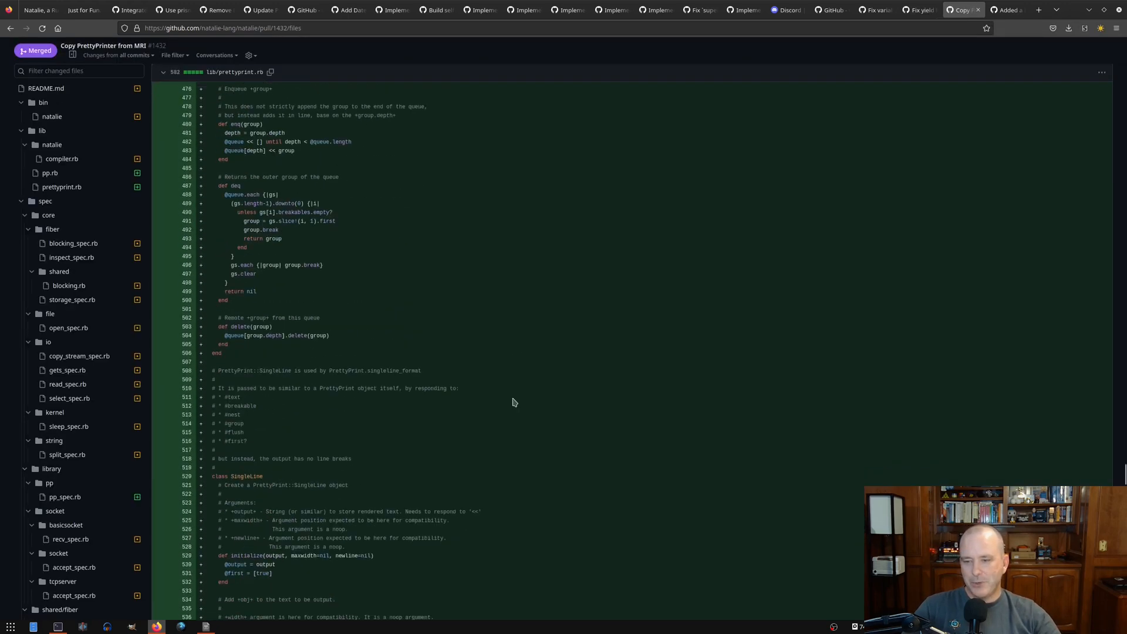
scroll(513, 402, down, 10)
scroll(257, 113, up, 5)
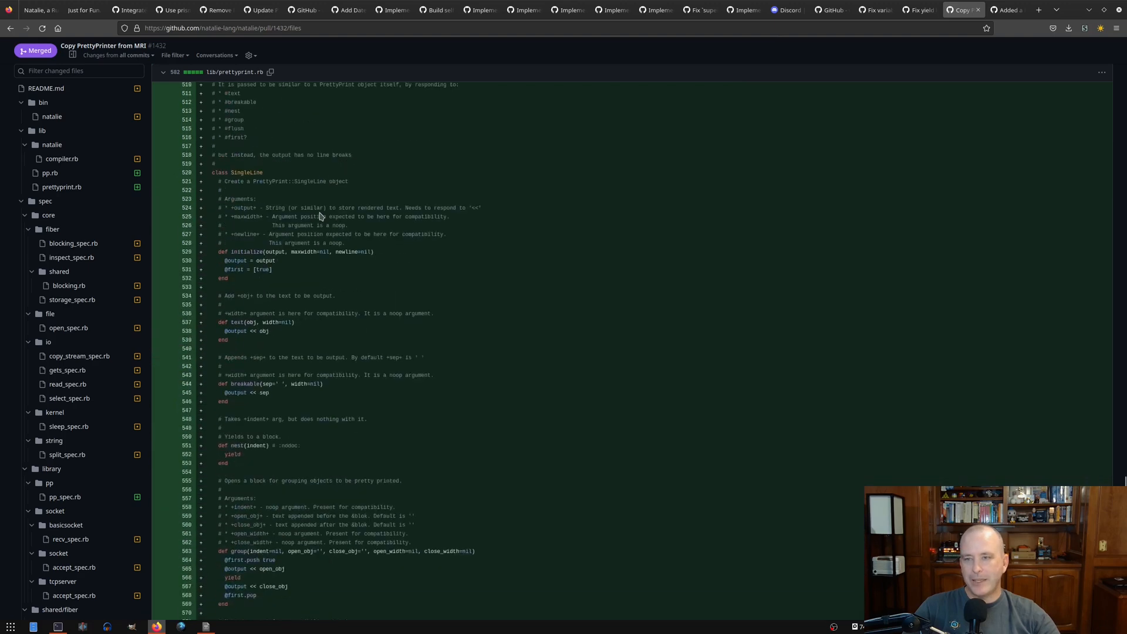
click(832, 9)
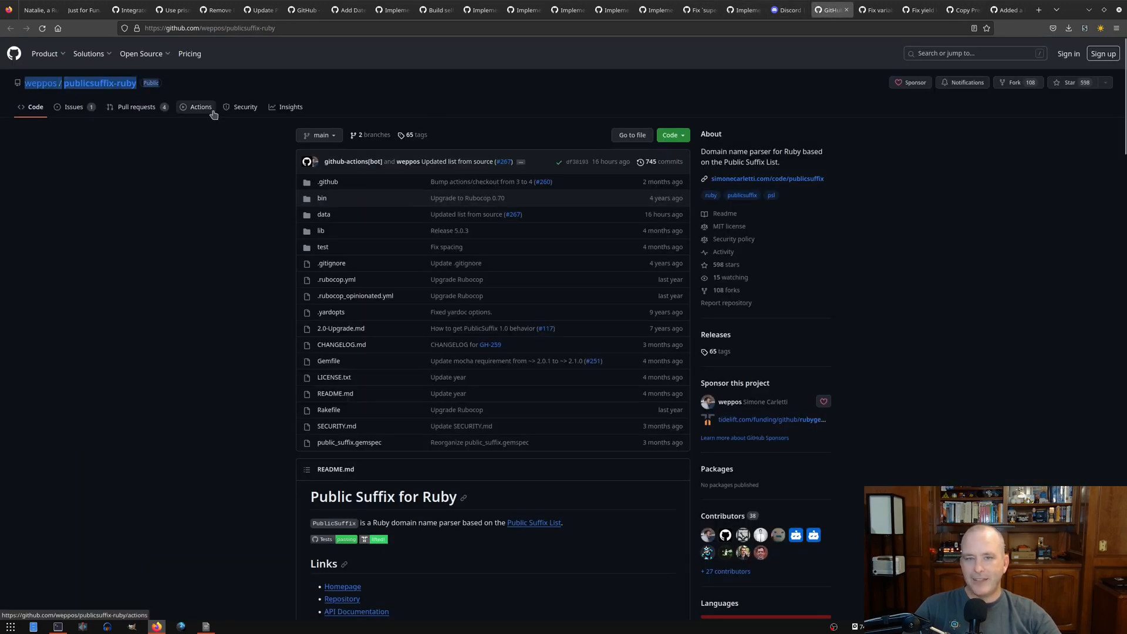
click(874, 10)
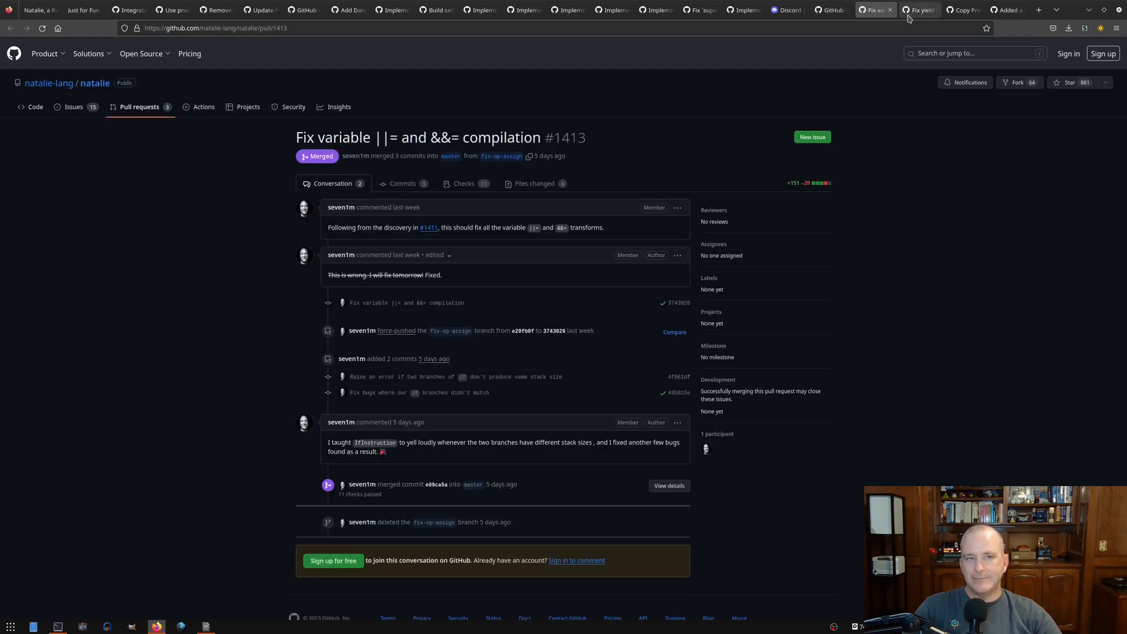
click(915, 10)
click(960, 10)
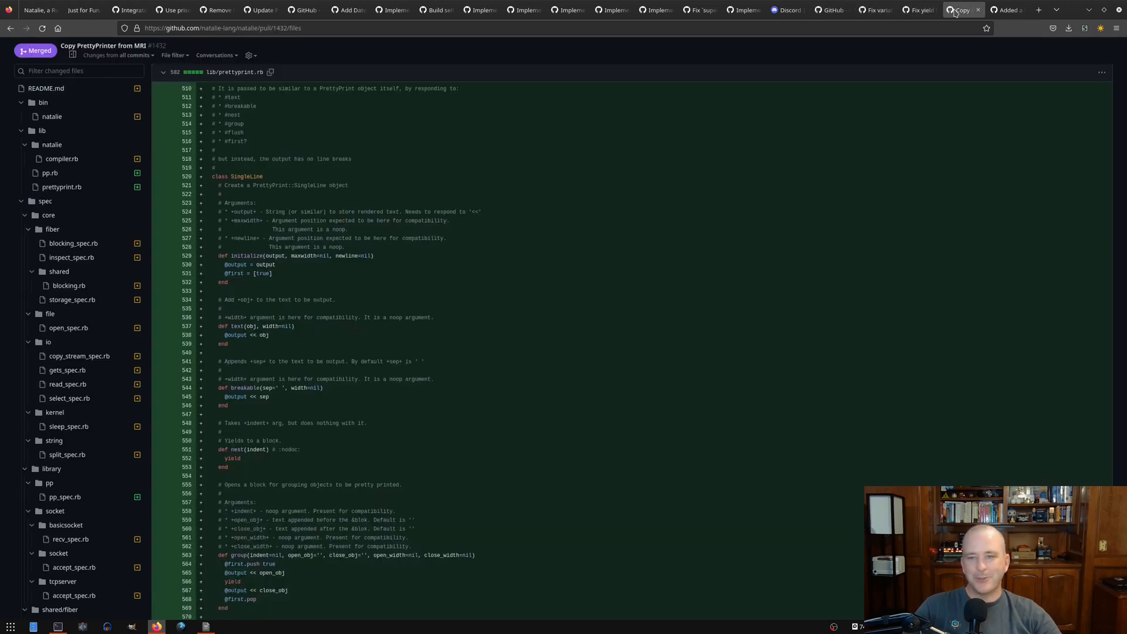
click(1008, 9)
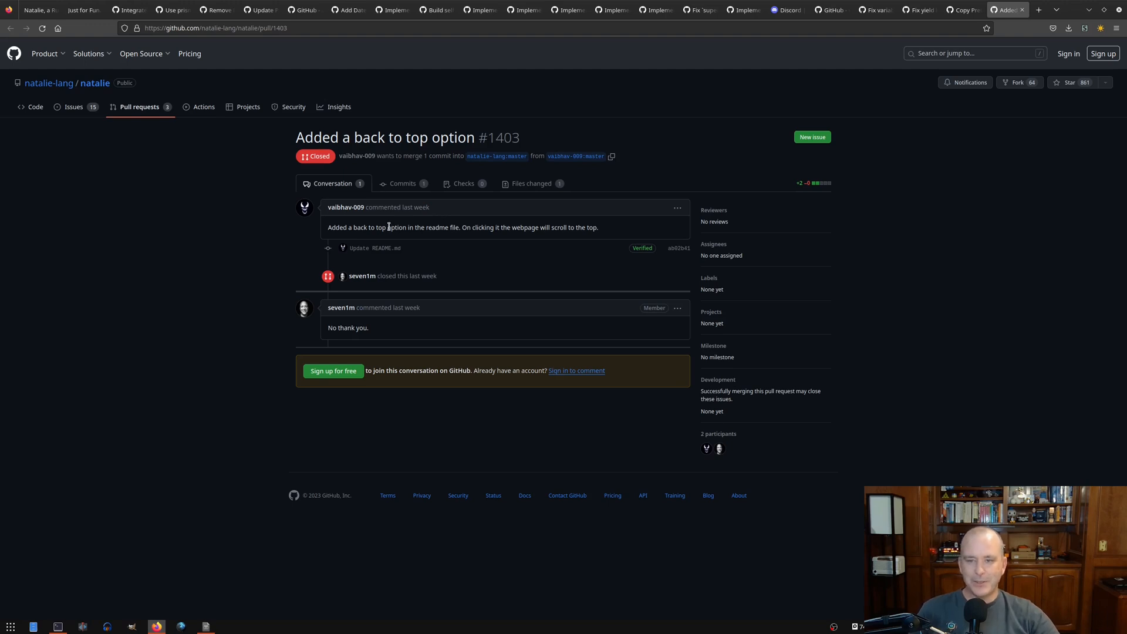
Show PR #1403's files changed and highlight the added README.md line 166.
click(528, 183)
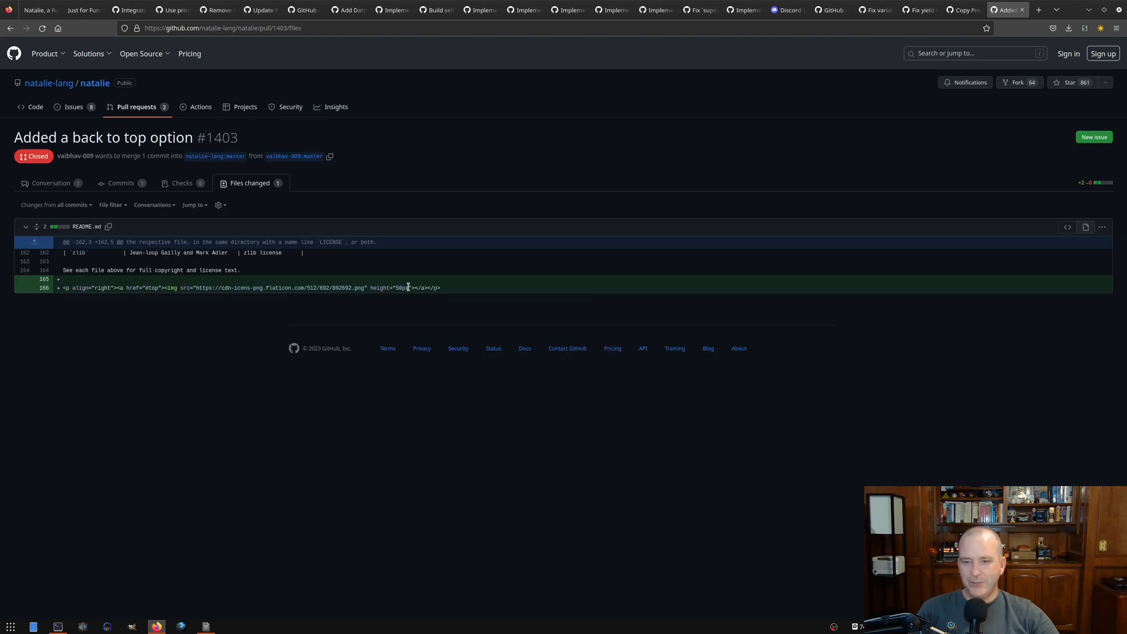
drag(441, 287, 62, 291)
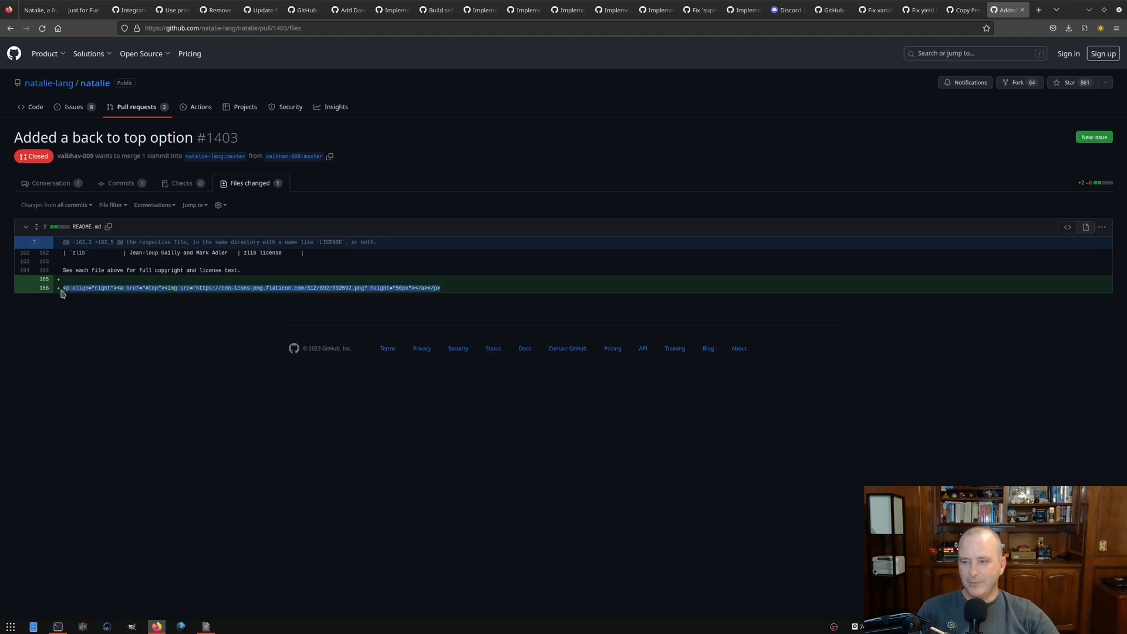
click(177, 289)
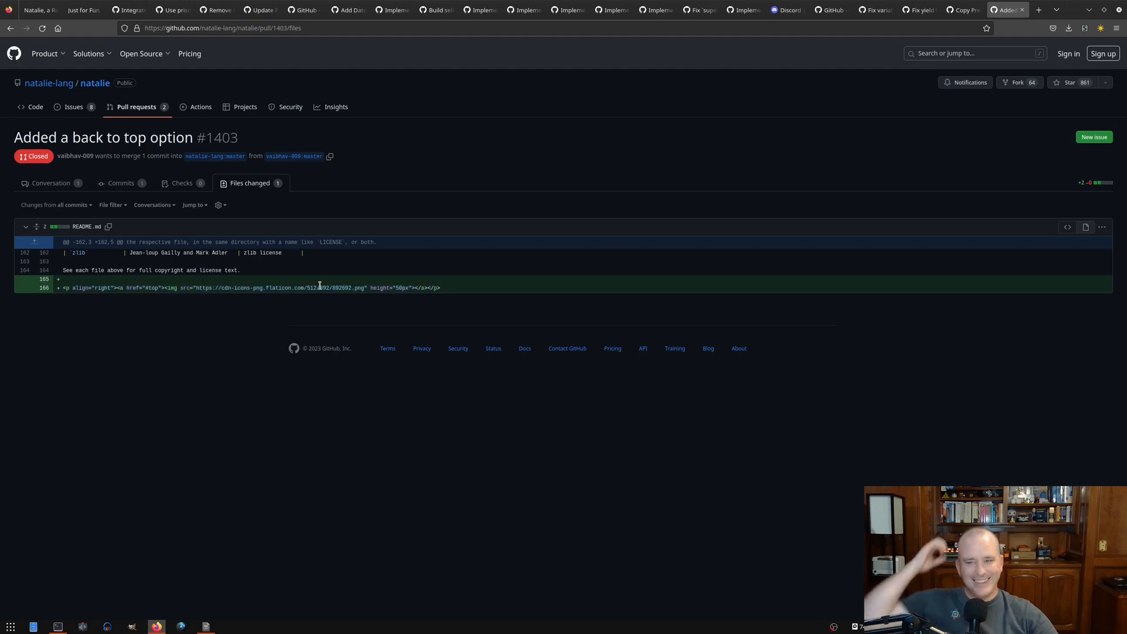
View the README change as rich diff then source diff, and bring the terminal back up.
click(1084, 227)
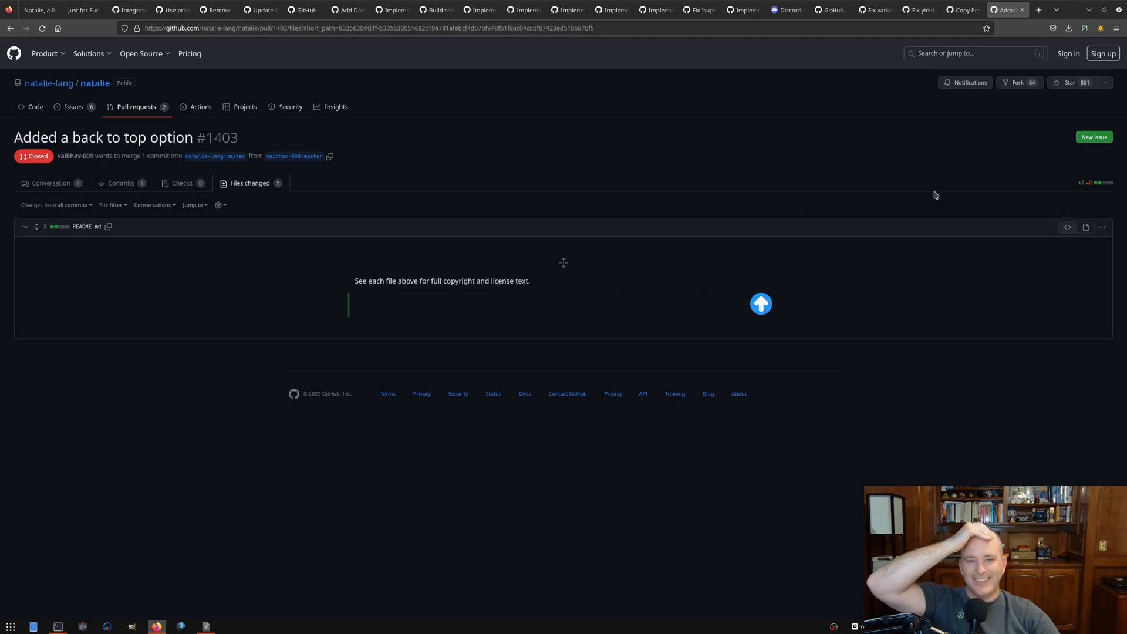
click(1067, 227)
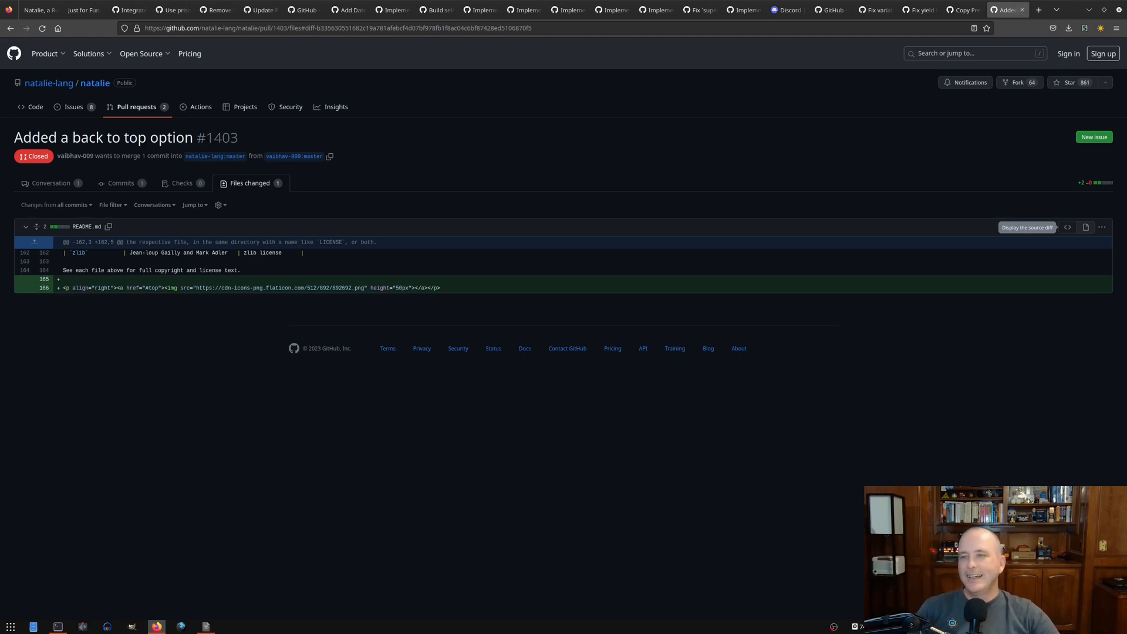
click(35, 10)
click(58, 628)
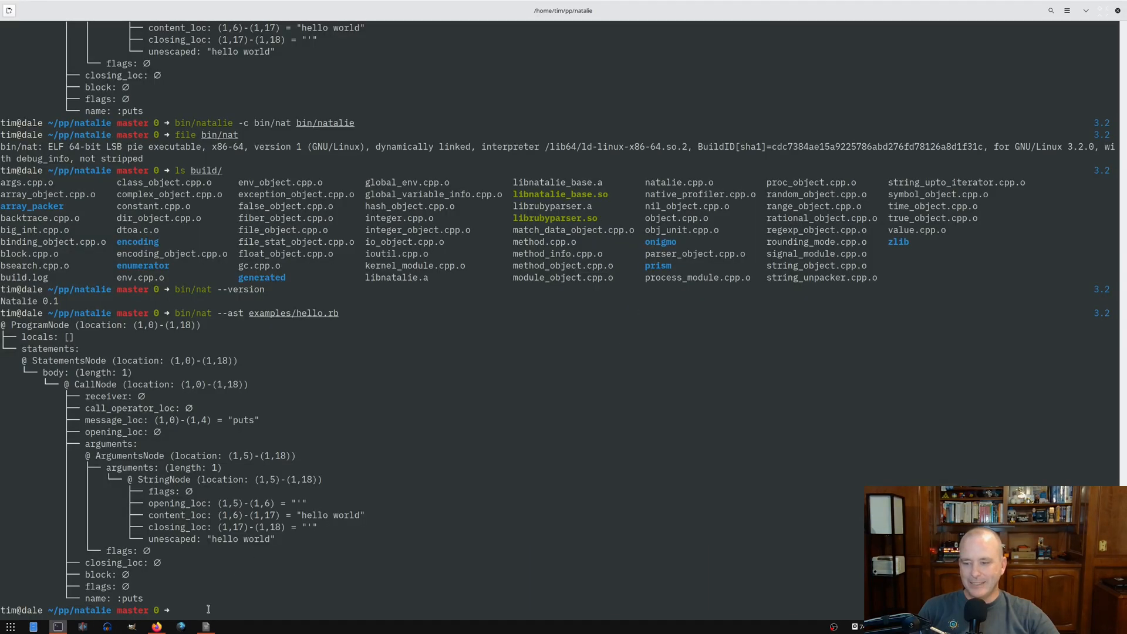
Glance through the open OpenSSL pull request tabs, ending on Implement OpenSSL::Cipher #1410.
click(157, 627)
click(526, 10)
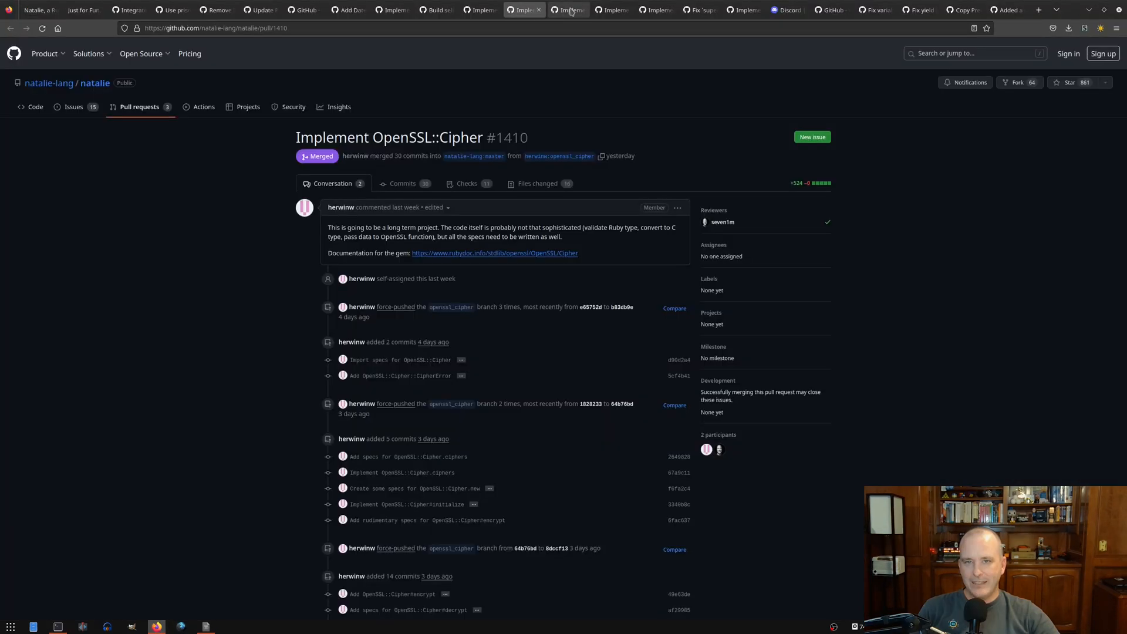
click(571, 9)
click(611, 10)
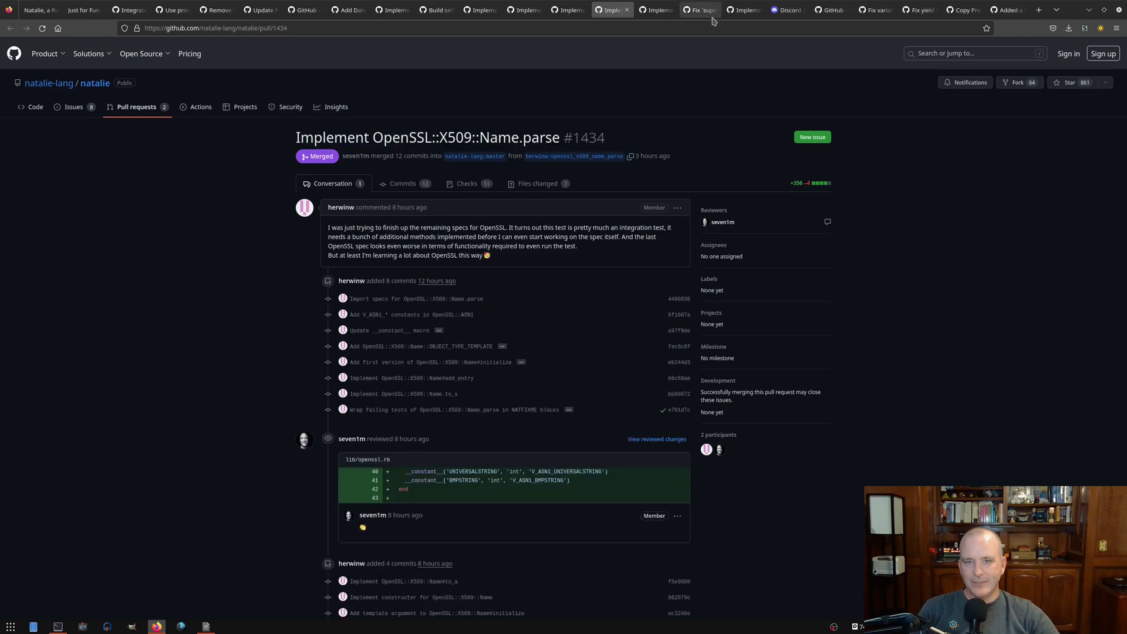
click(652, 10)
click(525, 10)
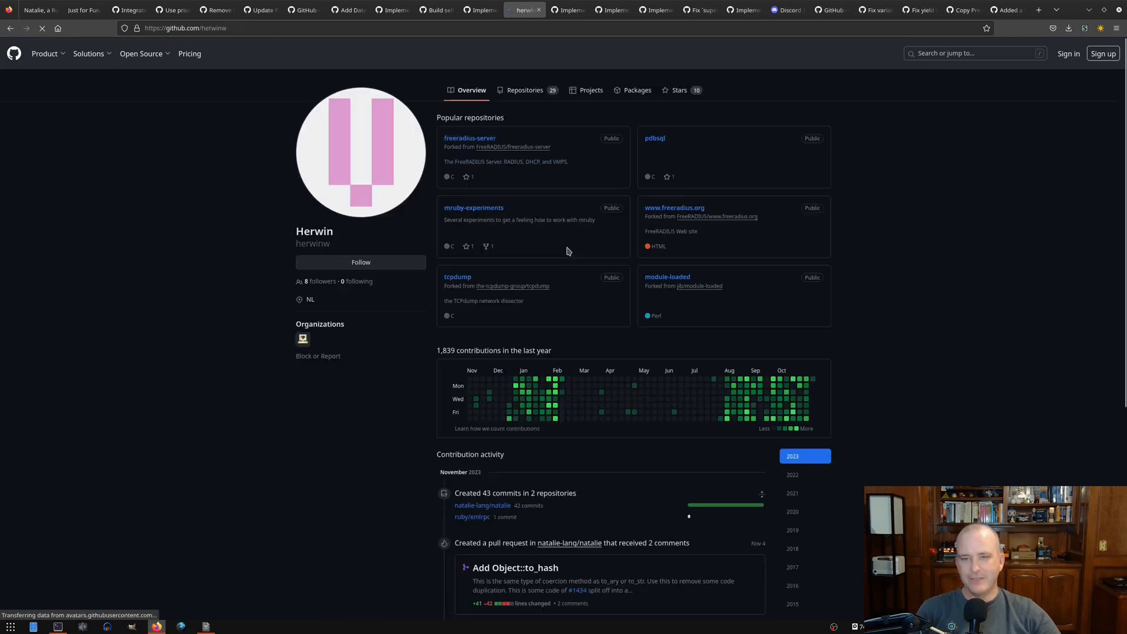
Go back from herwinw's profile and show the natalie repository's open pull requests.
key(alt+Left)
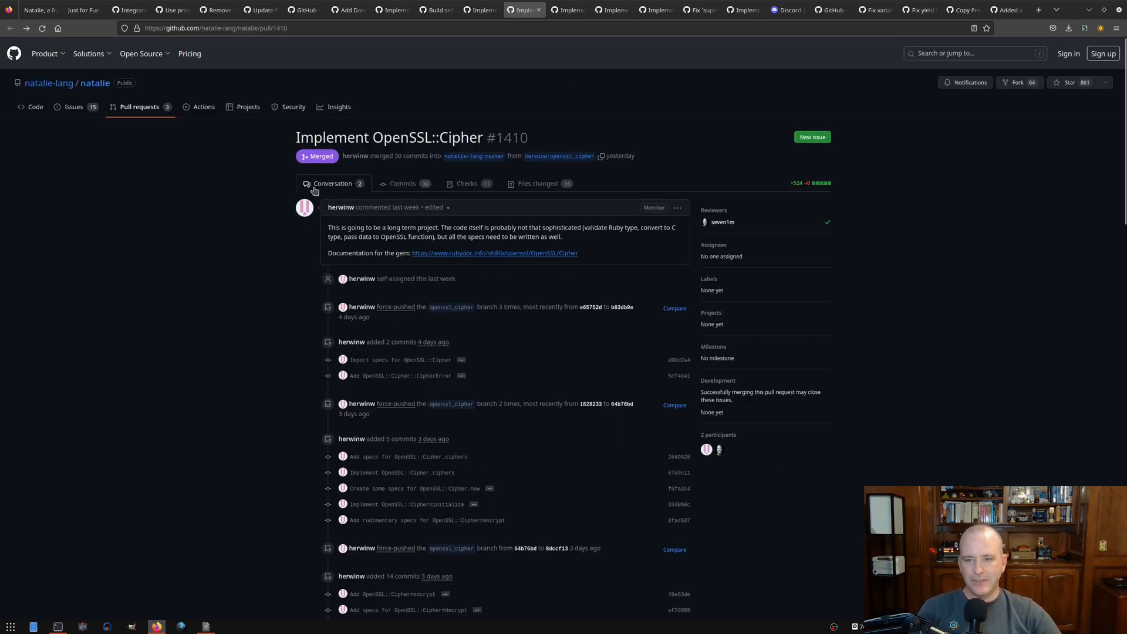
click(139, 107)
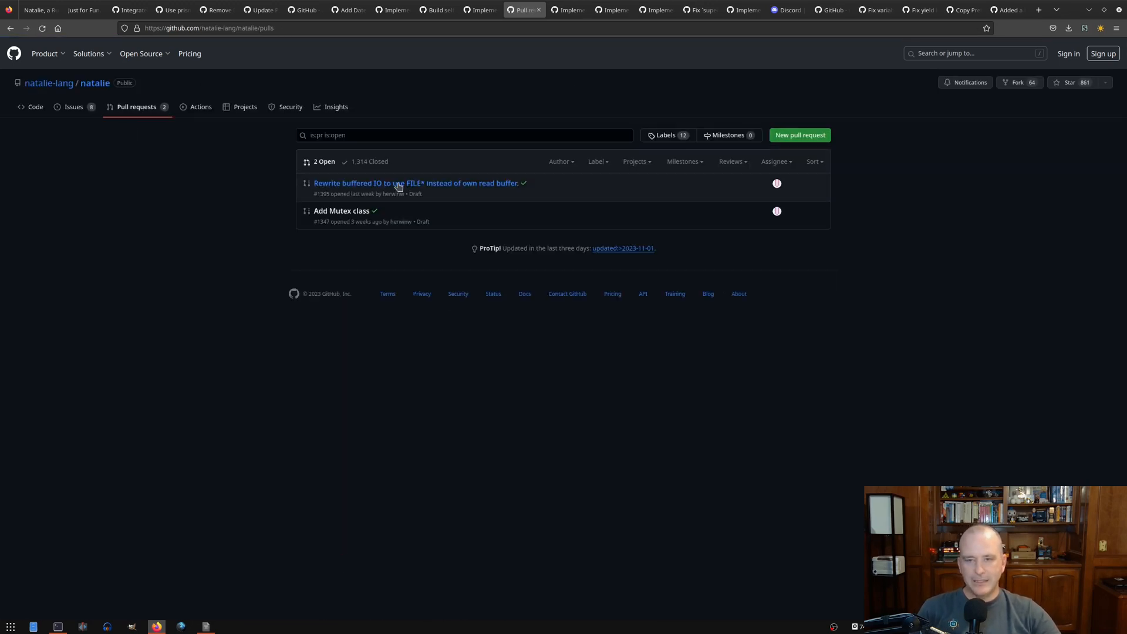
Filter closed pull requests to one contributor, view page 2, then return to the natalie repo home.
click(371, 163)
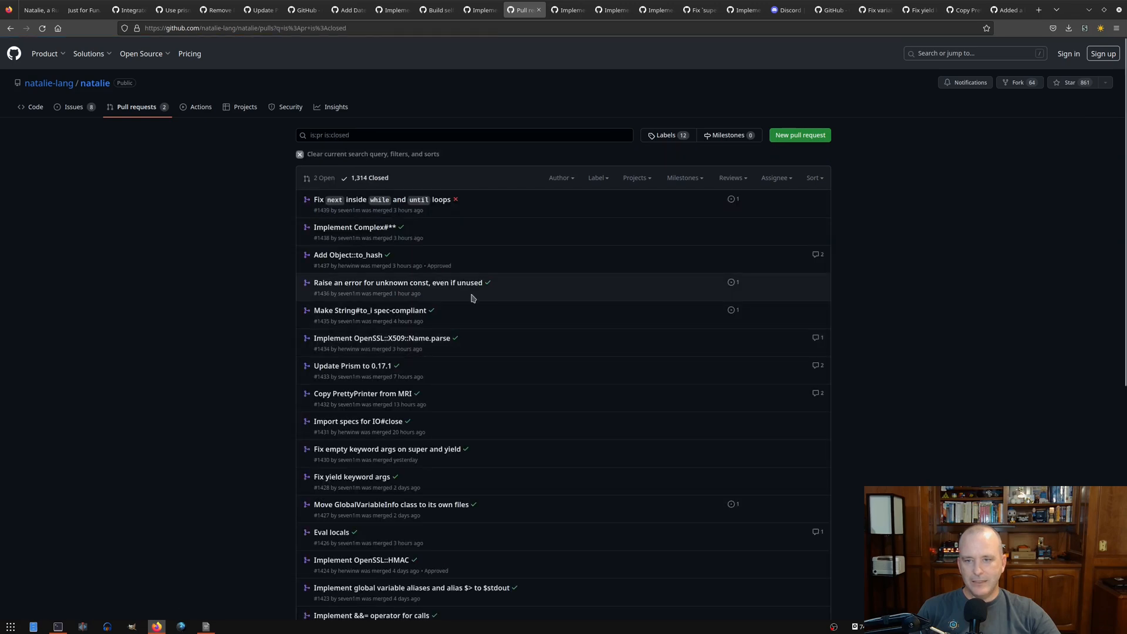
click(343, 267)
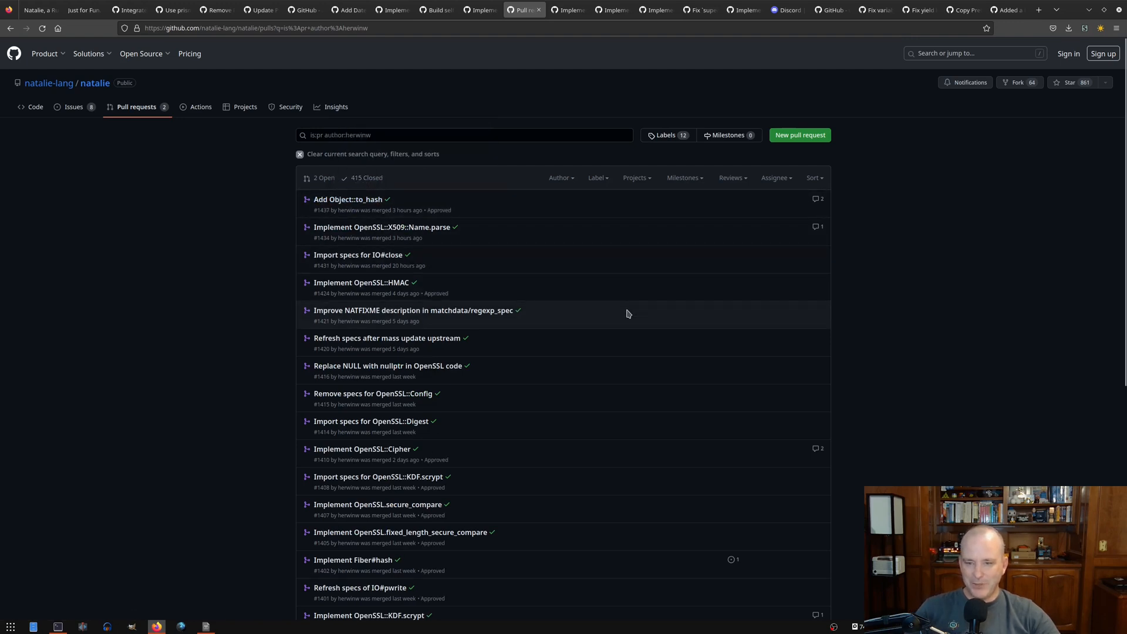
scroll(551, 367, down, 3)
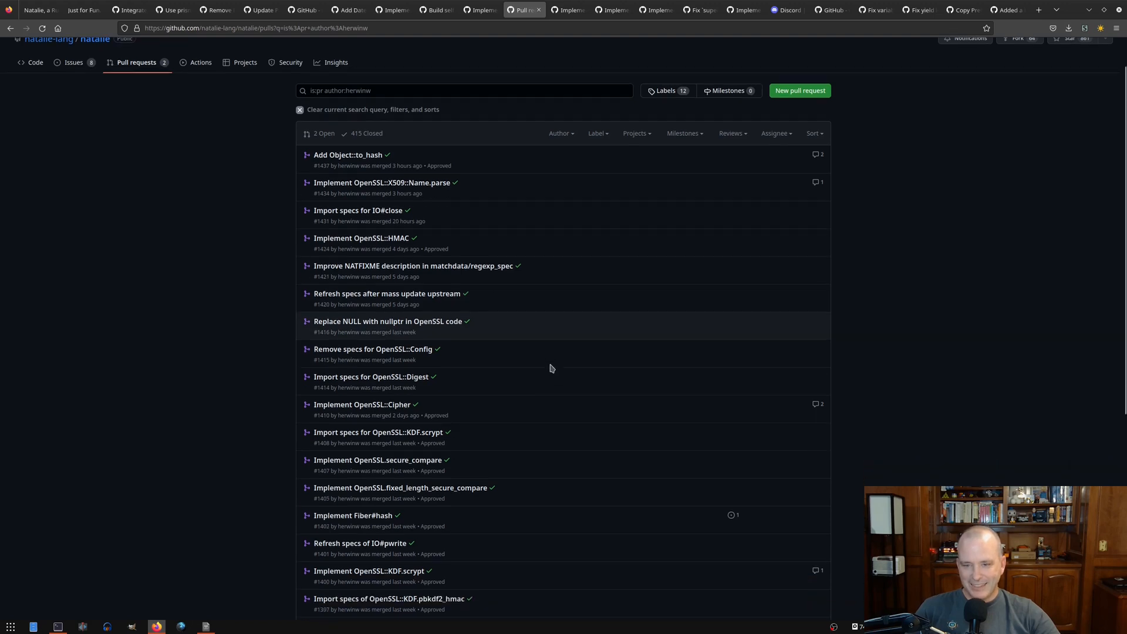
scroll(619, 436, down, 3)
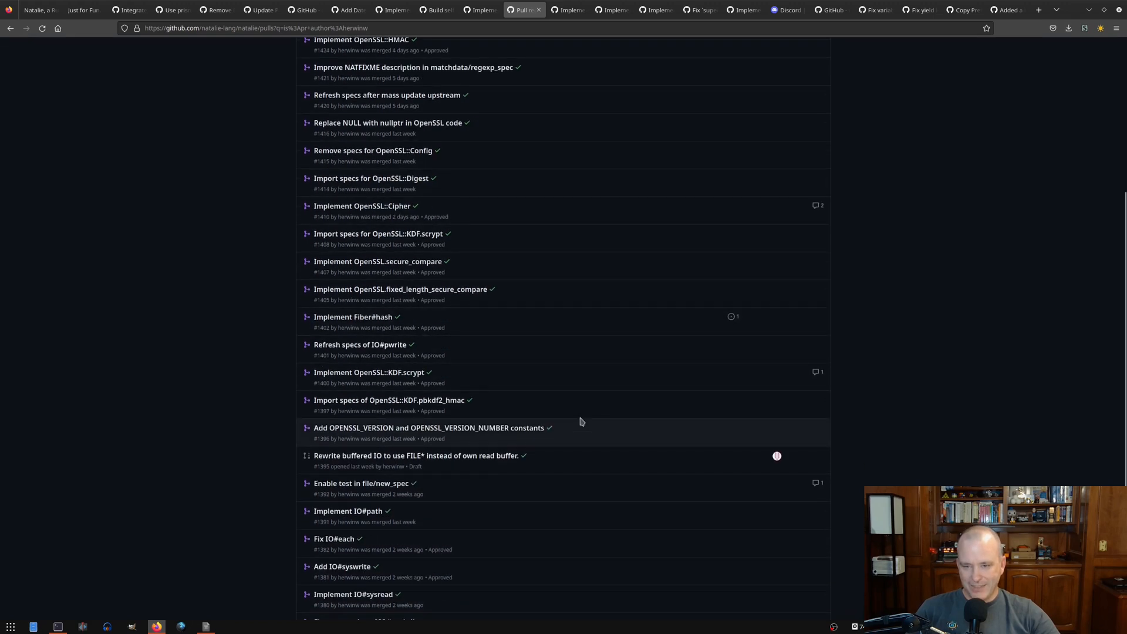
scroll(591, 413, down, 2)
scroll(591, 413, down, 1)
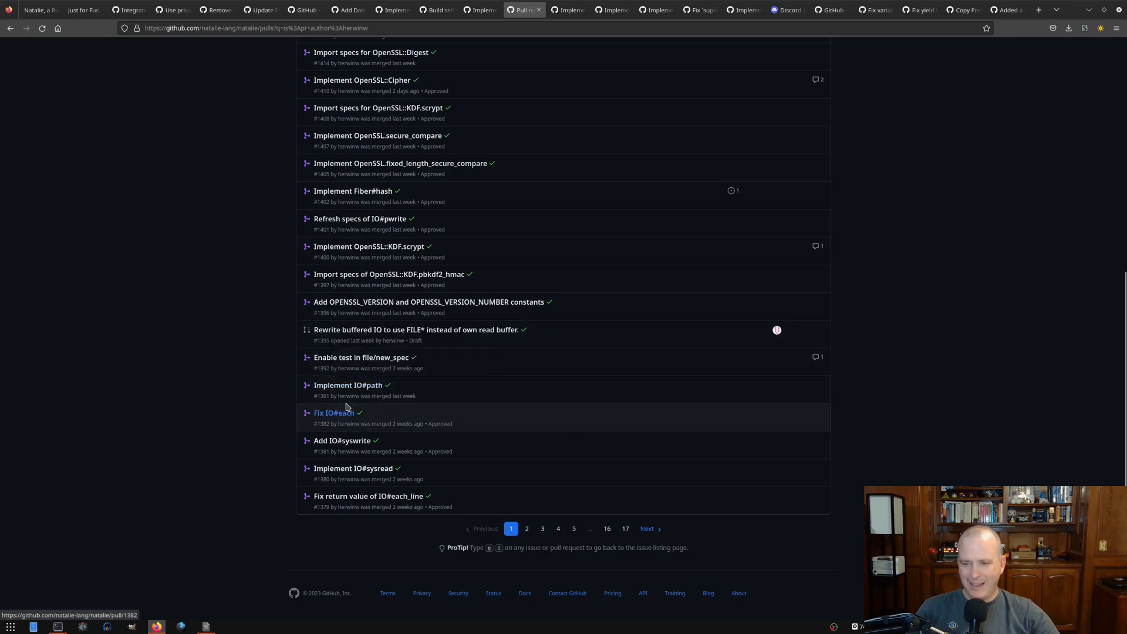
click(527, 528)
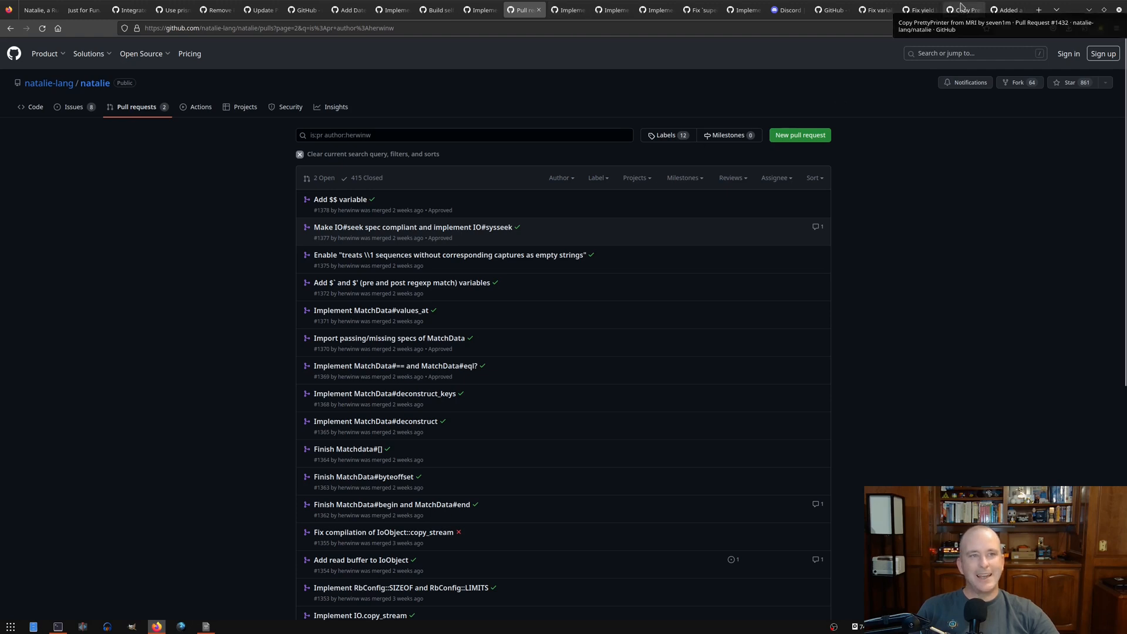
click(94, 84)
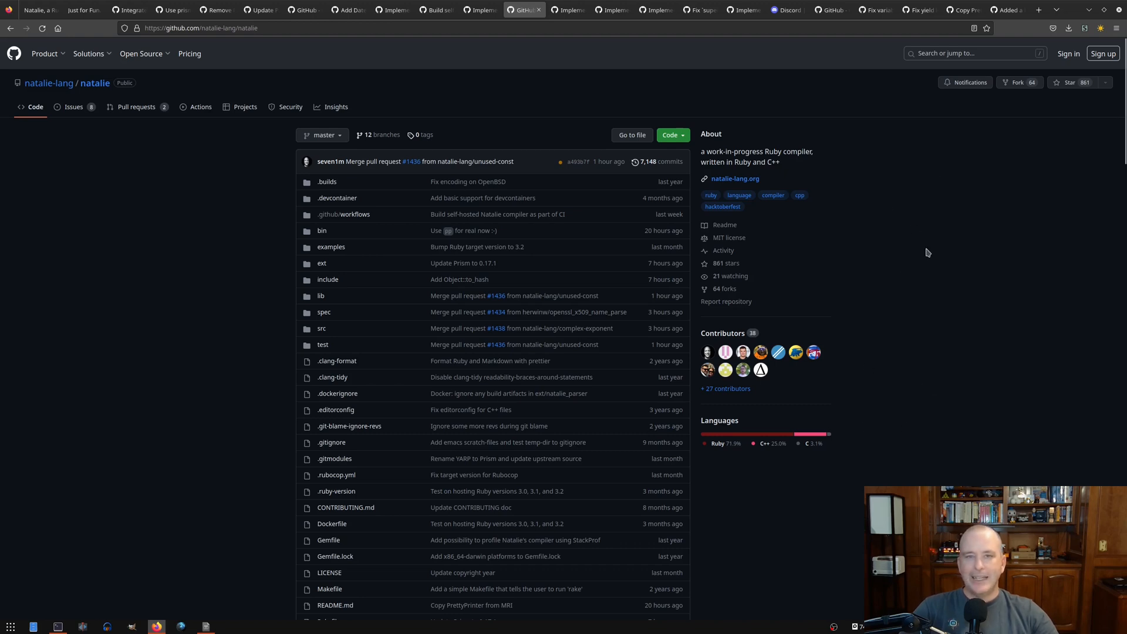
Look over natalie-lang.org's ruby/spec results, then go to the 'Just for Fun. No, Really.' page.
key(alt+1)
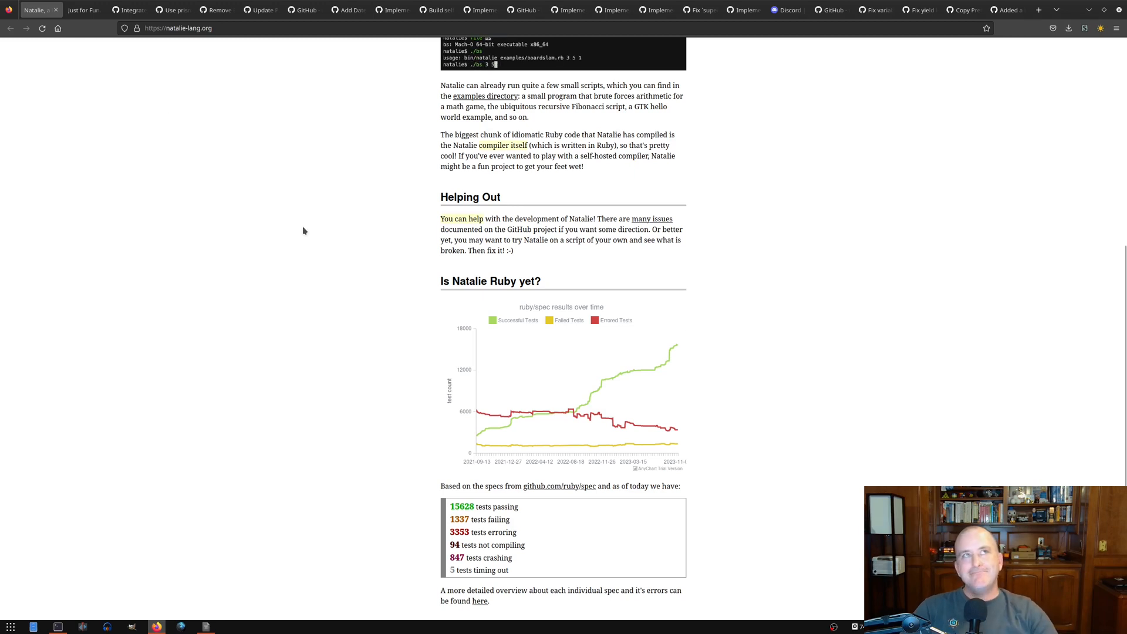
scroll(303, 230, up, 5)
scroll(303, 231, up, 5)
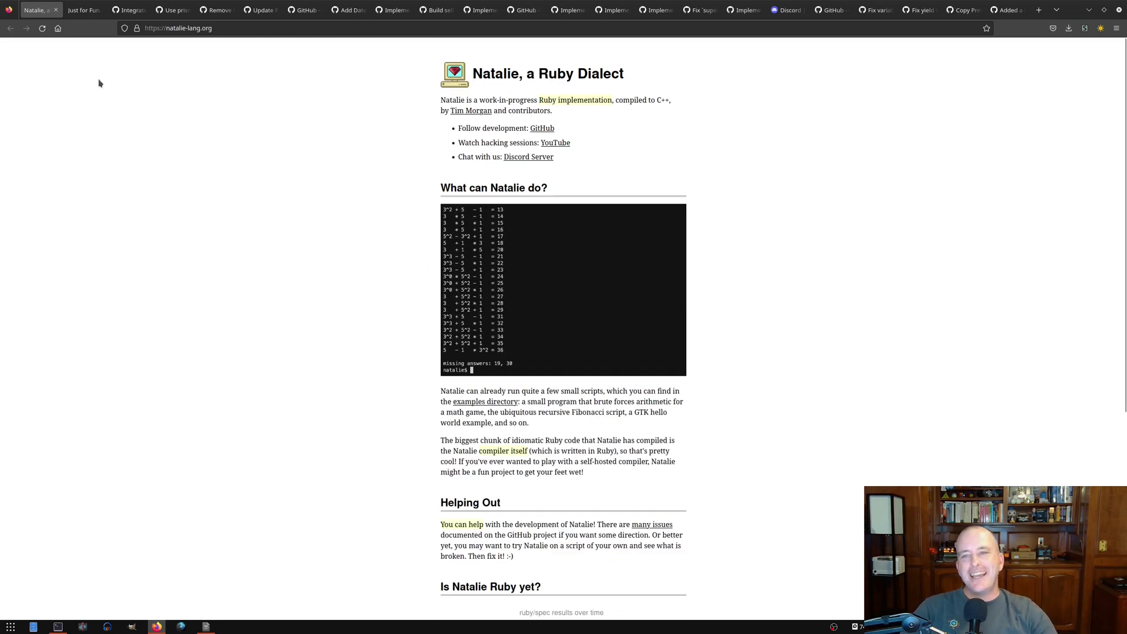
click(83, 10)
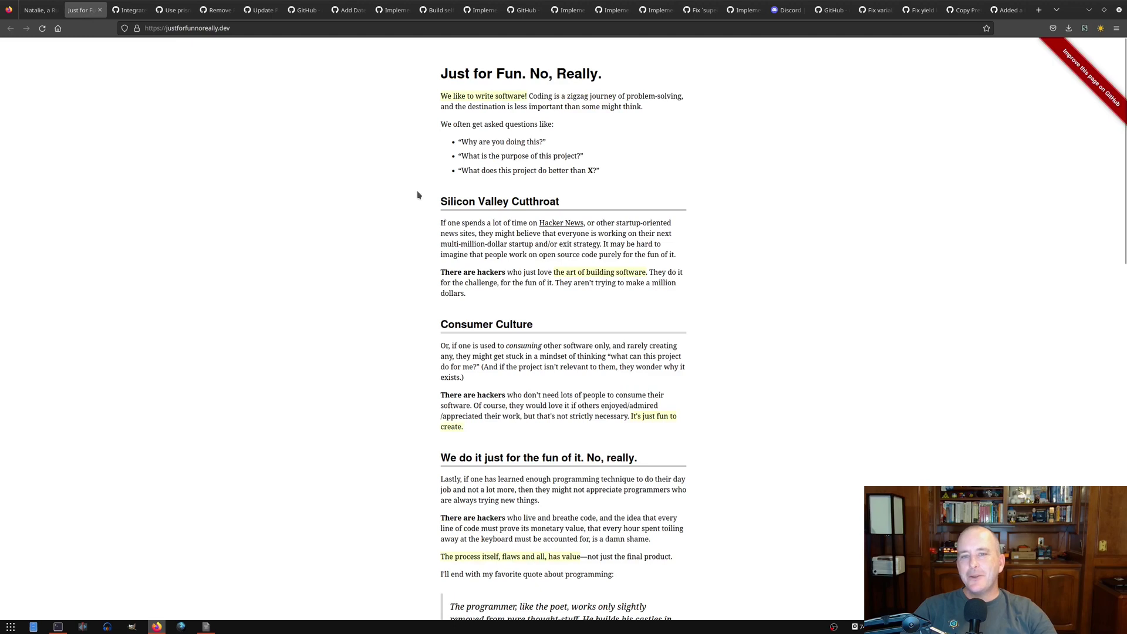
double_click(499, 74)
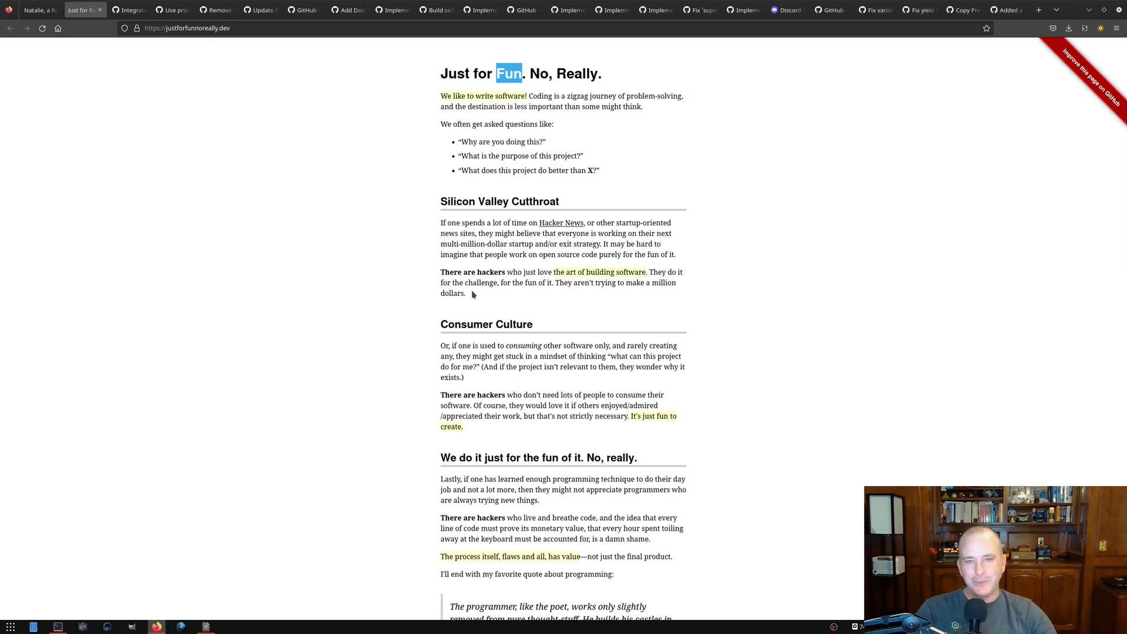
double_click(511, 73)
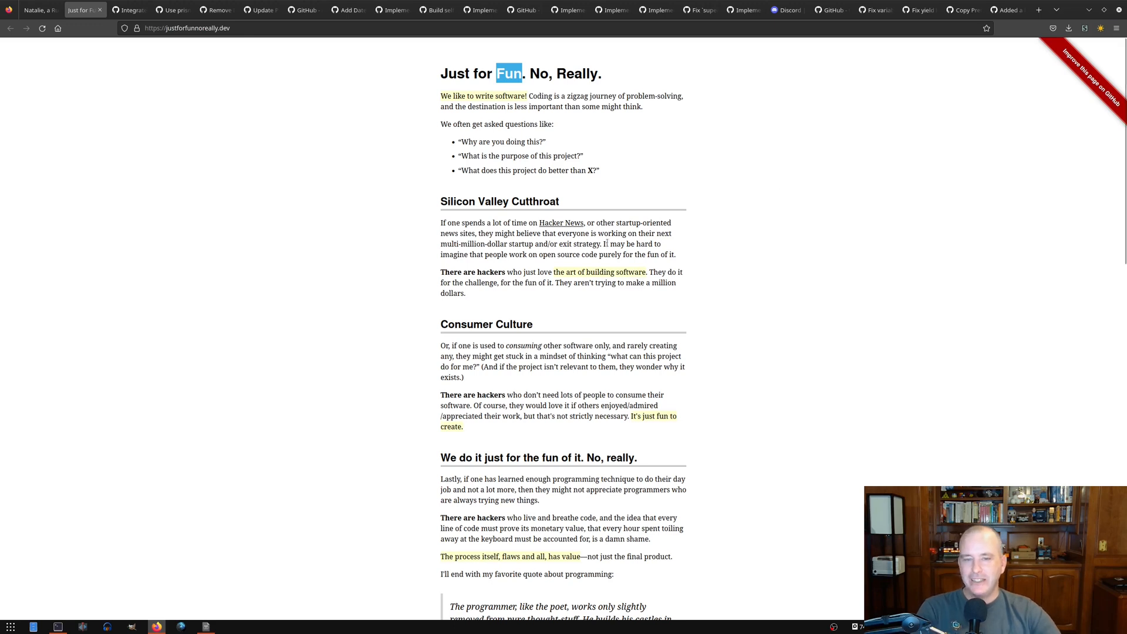
click(490, 204)
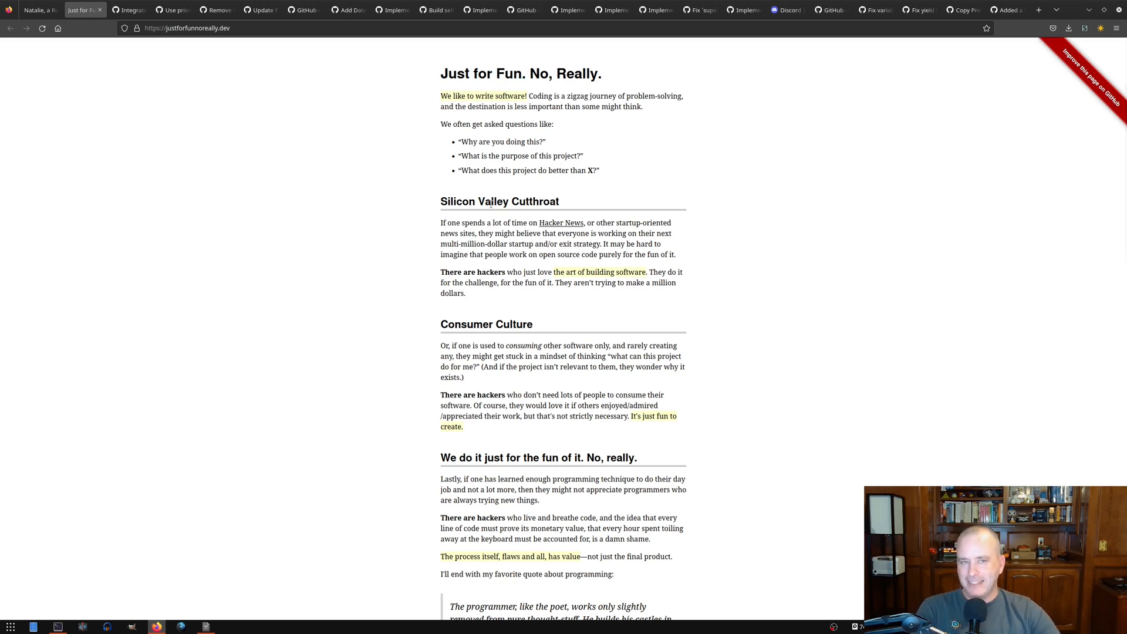